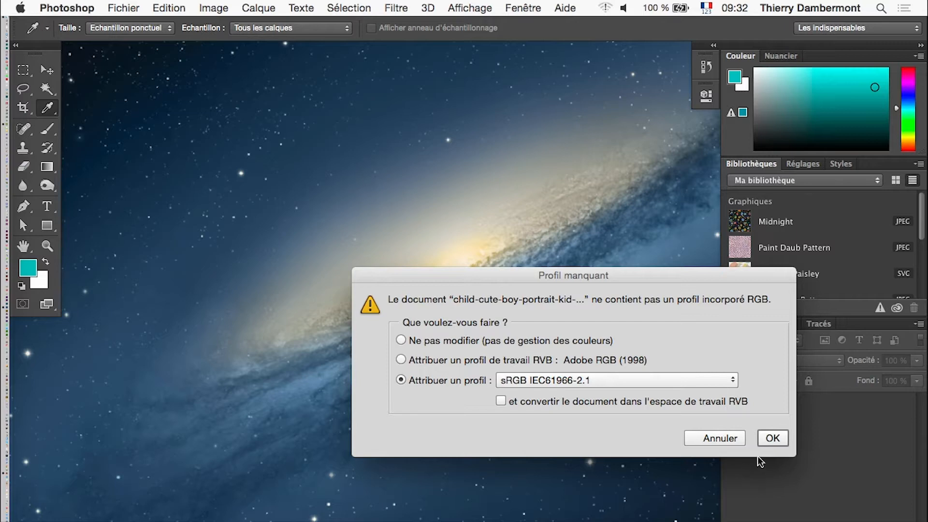
Open the boy portrait with the sRGB IEC61966-2.1 profile assigned and show it in full screen mode with the Lasso tool active.
{"action": "left_click", "coordinate": [772, 439]}
{"action": "key", "text": "l"}
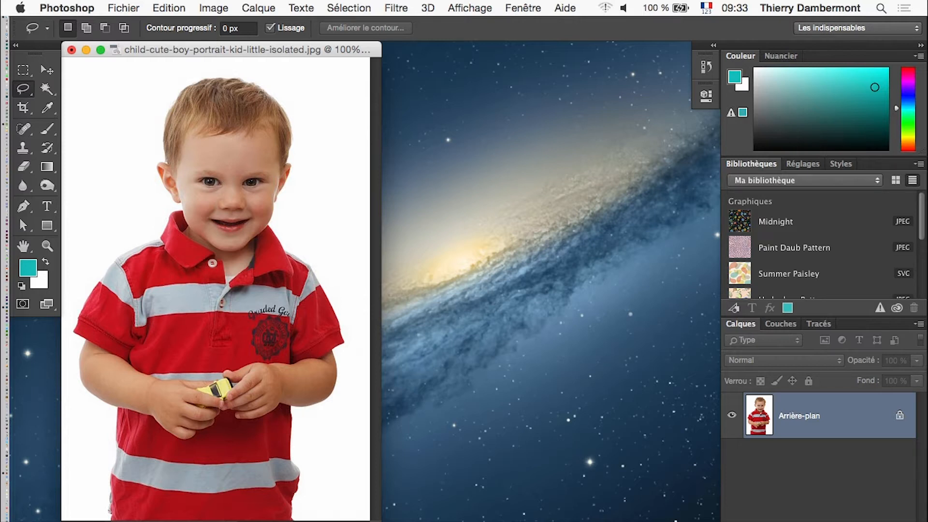
{"action": "key", "text": "f"}
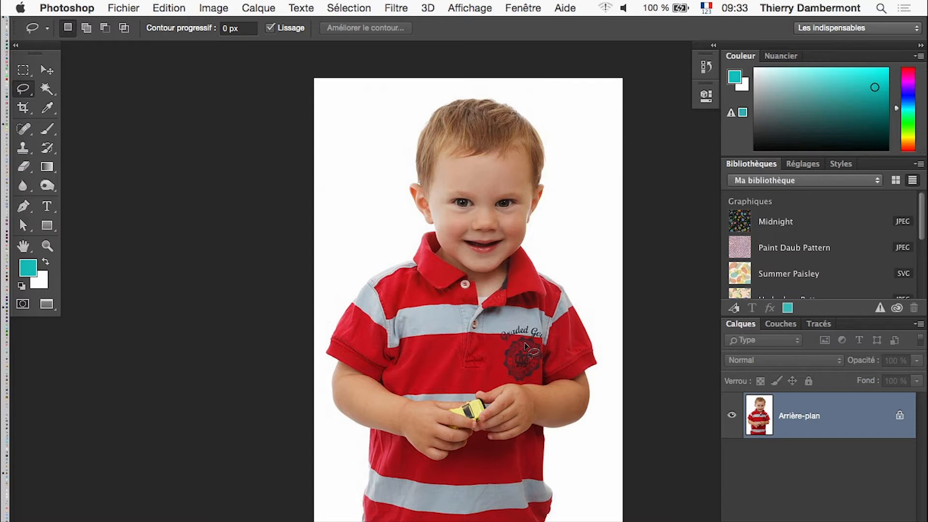
Preview the portrait in Save for Web as a GIF limited to 50 colours, and leave the export without saving.
{"action": "left_click", "coordinate": [134, 7]}
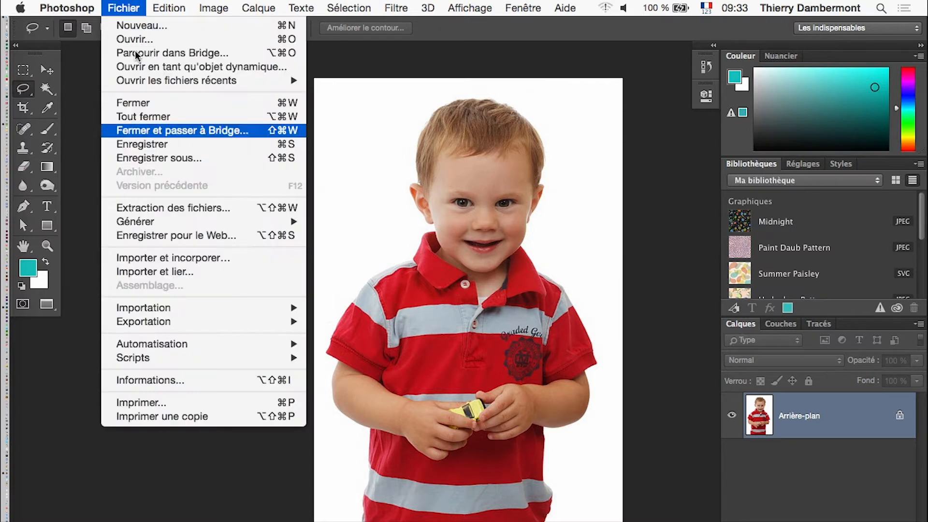
{"action": "left_click", "coordinate": [178, 235]}
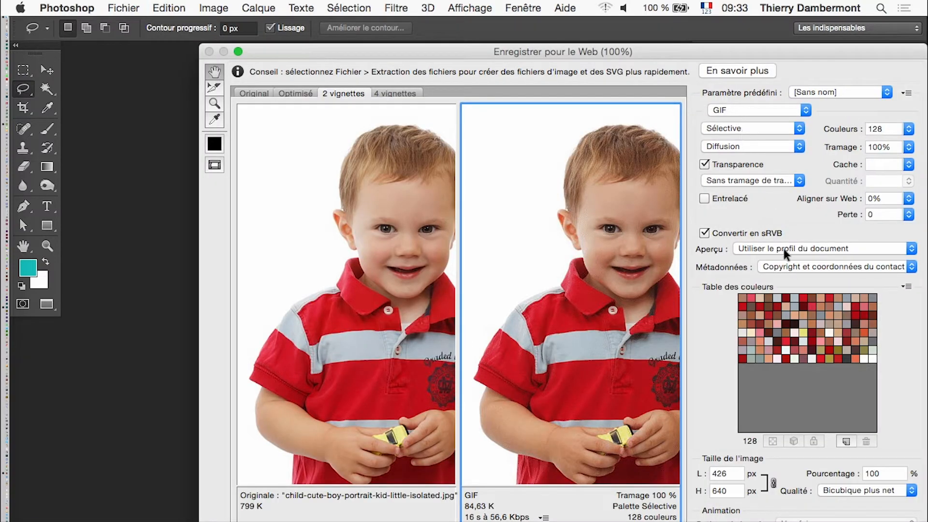
{"action": "left_click", "coordinate": [908, 129]}
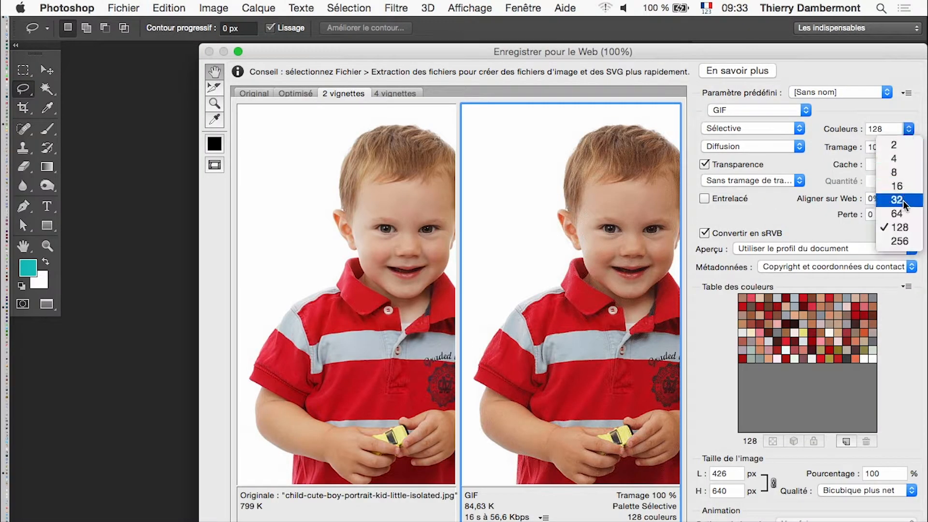
{"action": "left_click", "coordinate": [885, 128]}
{"action": "left_click_drag", "start_coordinate": [886, 128], "coordinate": [846, 128]}
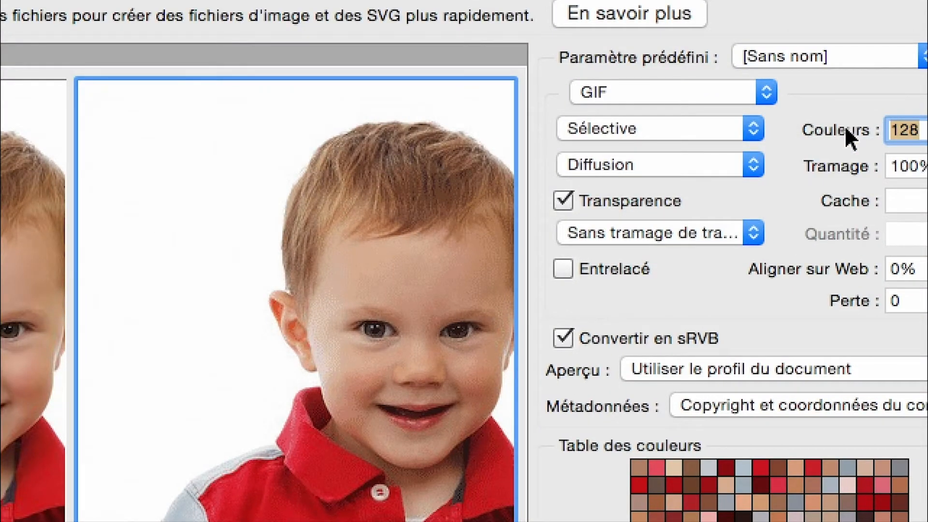
{"action": "type", "text": "50"}
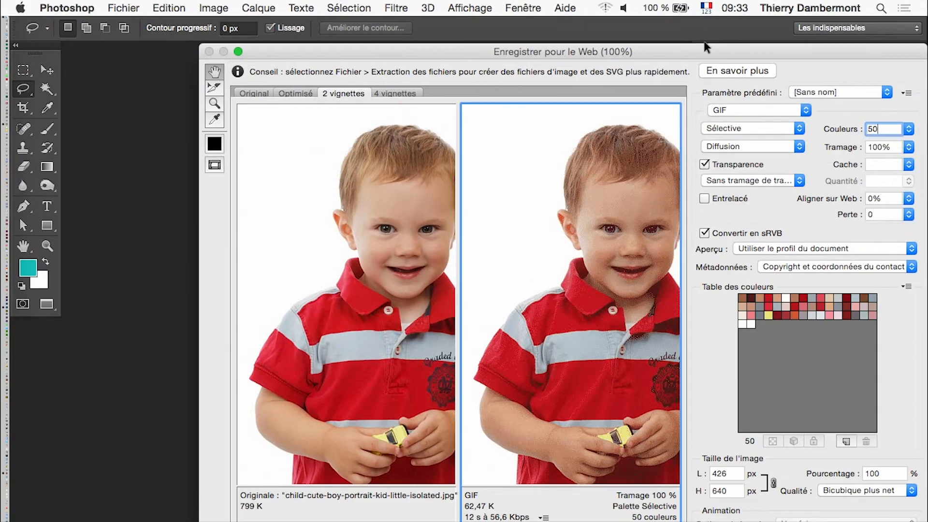
{"action": "left_click_drag", "start_coordinate": [704, 48], "coordinate": [556, 48]}
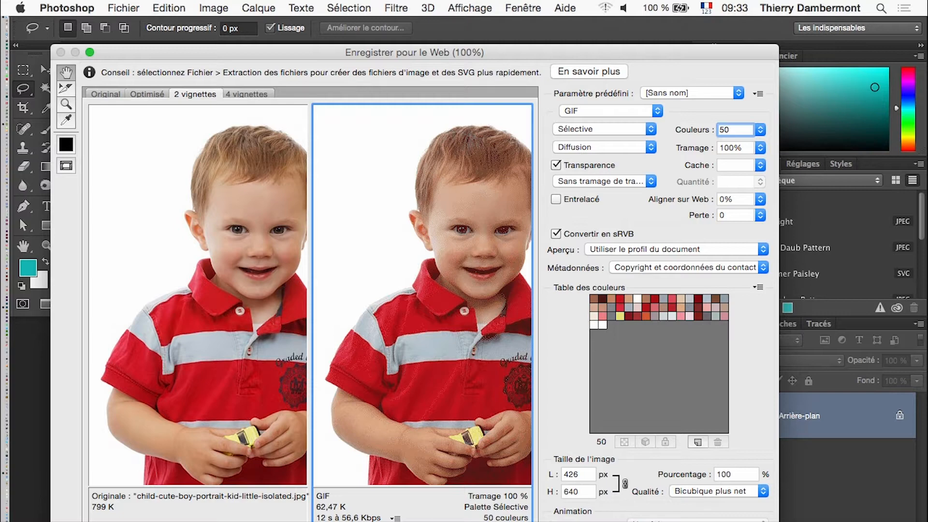
{"action": "left_click", "coordinate": [696, 521]}
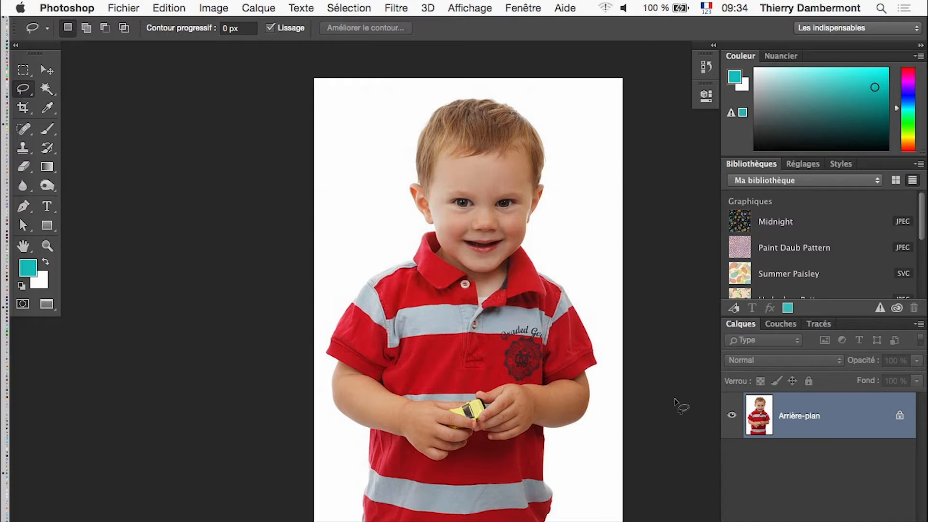
Display the Navigation panel, detach it as a floating panel beside the portrait, and enlarge it.
{"action": "left_click_drag", "start_coordinate": [499, 347], "coordinate": [315, 338]}
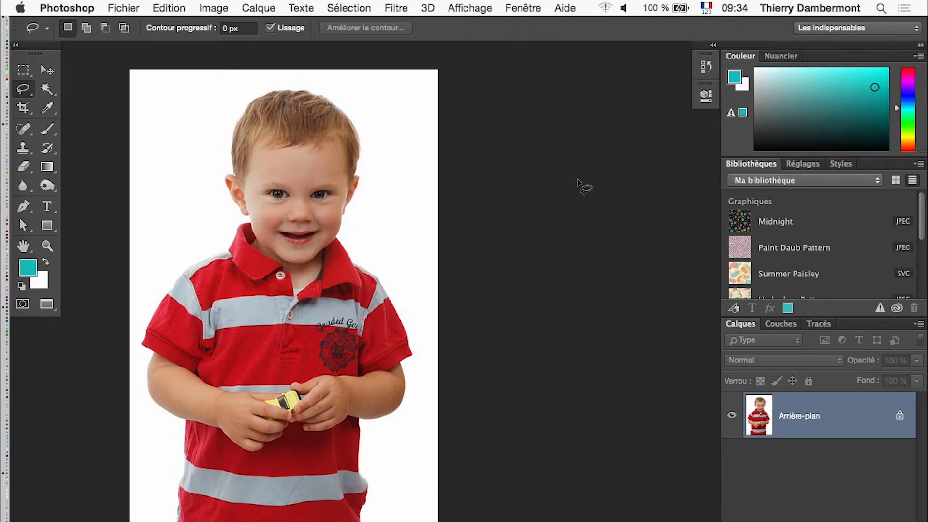
{"action": "left_click", "coordinate": [523, 8]}
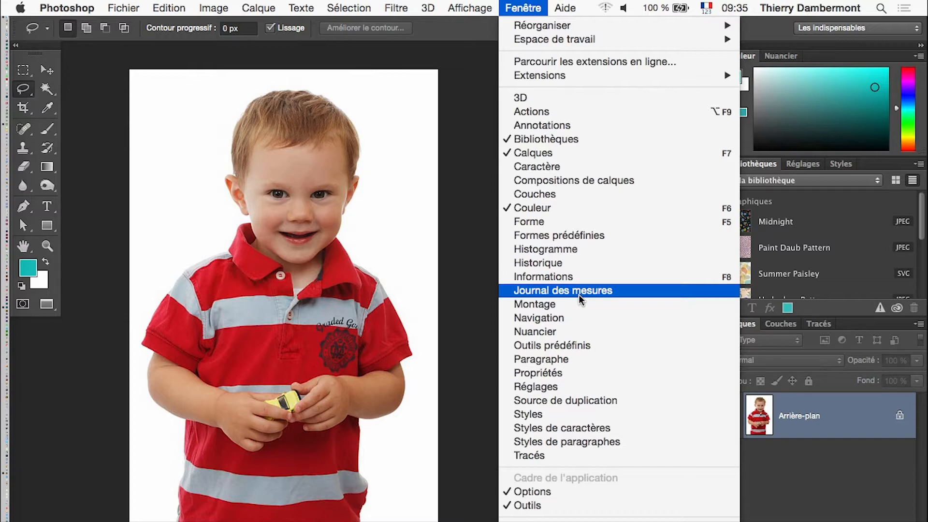
{"action": "left_click", "coordinate": [579, 317]}
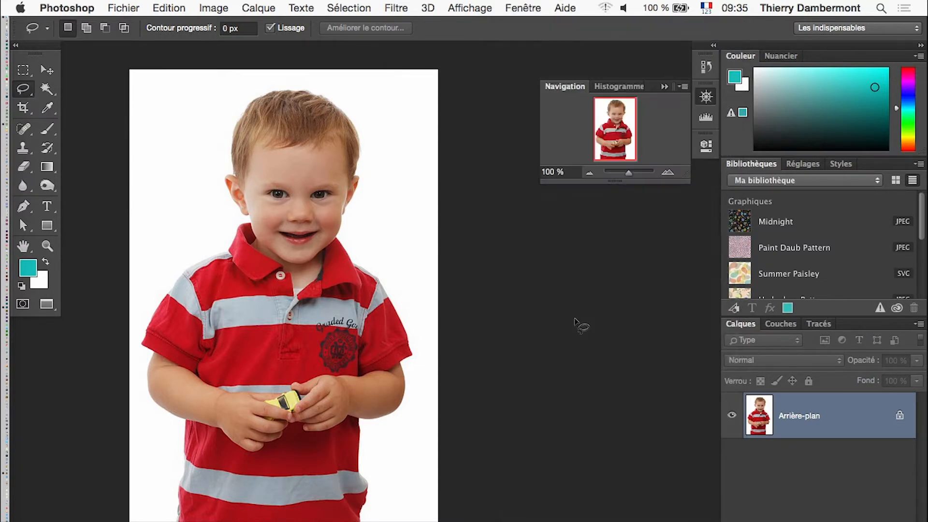
{"action": "left_click_drag", "start_coordinate": [569, 87], "coordinate": [424, 107]}
{"action": "left_click", "coordinate": [664, 86]}
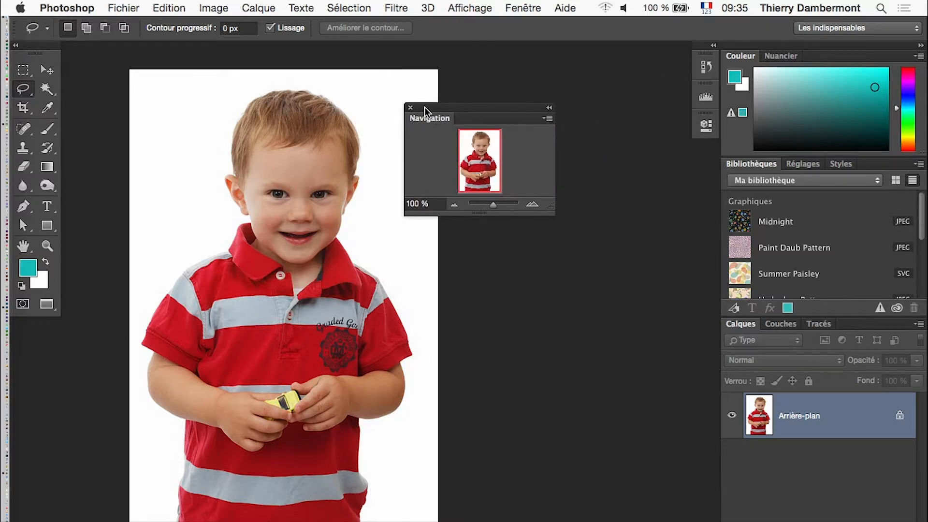
{"action": "left_click_drag", "start_coordinate": [550, 208], "coordinate": [706, 319]}
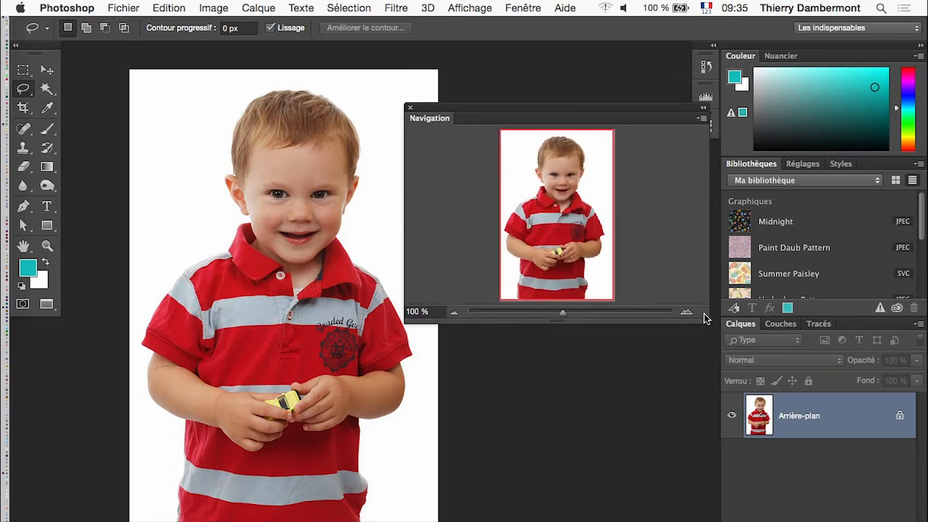
Move the Navigation panel clear of the portrait and set the zoom to 77,88 %.
{"action": "mouse_move", "coordinate": [566, 312]}
{"action": "left_mouse_down"}
{"action": "mouse_move", "coordinate": [549, 312]}
{"action": "mouse_move", "coordinate": [562, 312]}
{"action": "left_mouse_up"}
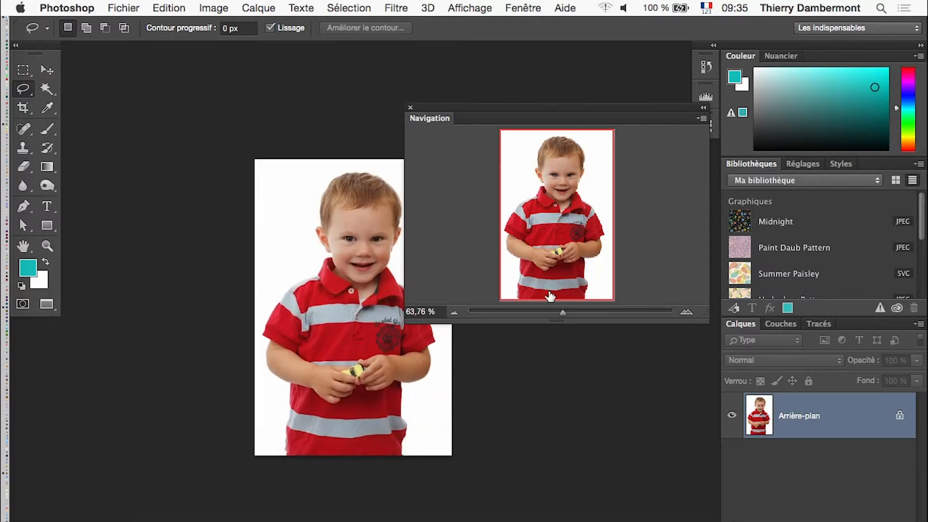
{"action": "left_click_drag", "start_coordinate": [458, 116], "coordinate": [532, 89]}
{"action": "mouse_move", "coordinate": [636, 285]}
{"action": "left_mouse_down"}
{"action": "mouse_move", "coordinate": [621, 285]}
{"action": "mouse_move", "coordinate": [644, 284]}
{"action": "mouse_move", "coordinate": [627, 284]}
{"action": "left_mouse_up"}
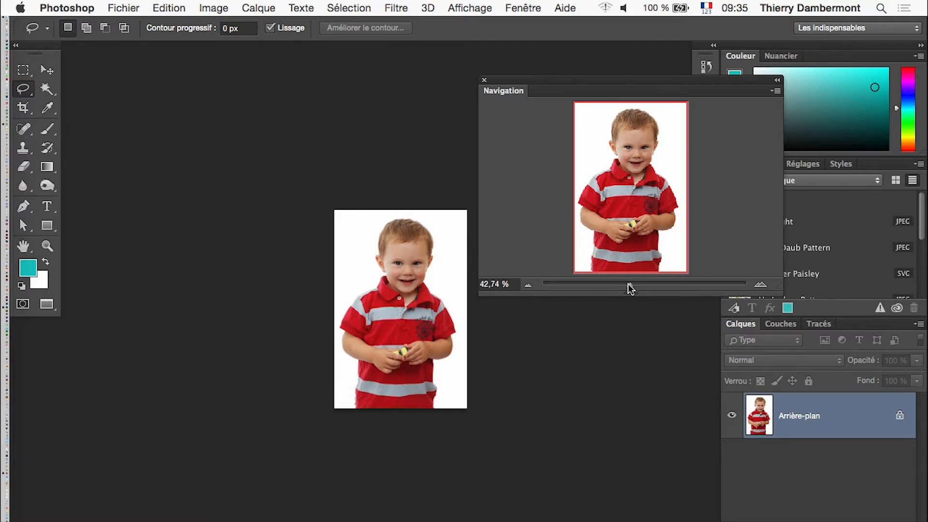
{"action": "left_click_drag", "start_coordinate": [628, 284], "coordinate": [639, 284]}
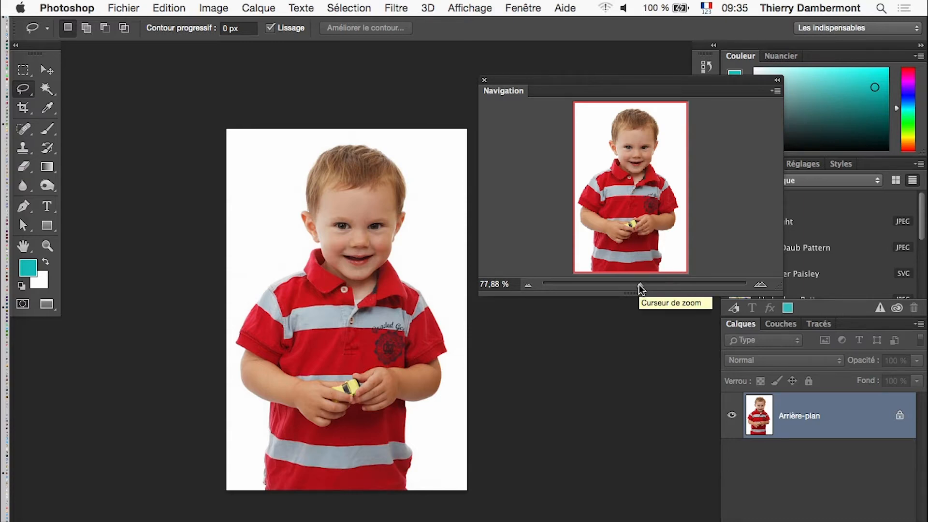
Examine the boy's collar and eyes at 702,87 % zoom by moving the view area in the Navigation panel.
{"action": "left_click_drag", "start_coordinate": [639, 284], "coordinate": [700, 287]}
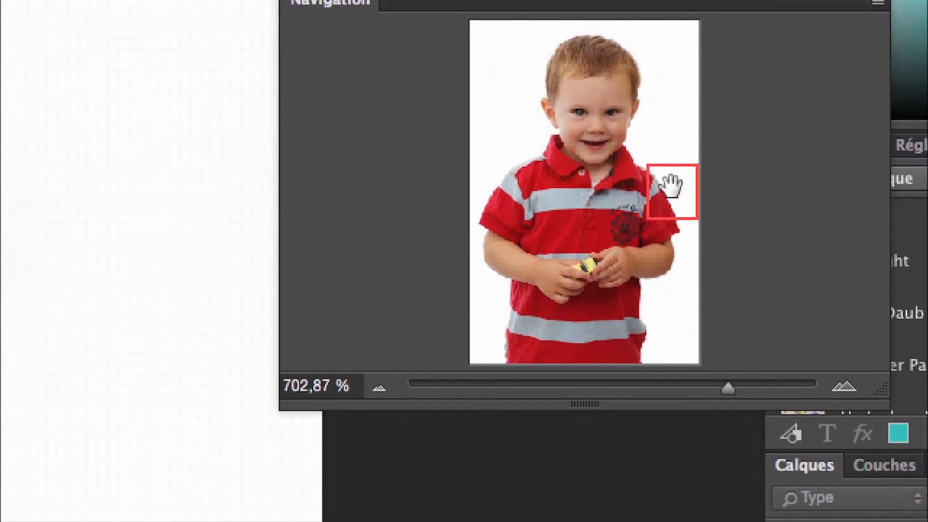
{"action": "left_click", "coordinate": [666, 182]}
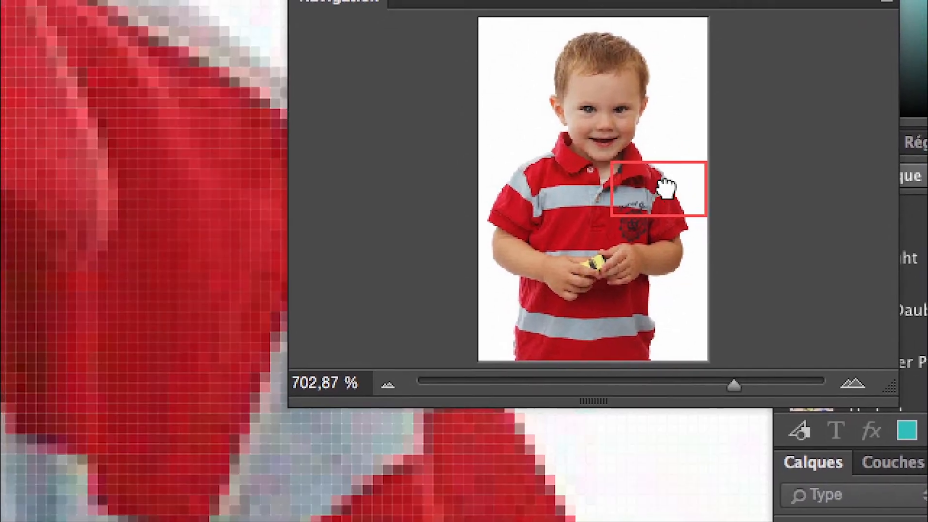
{"action": "left_click_drag", "start_coordinate": [665, 184], "coordinate": [573, 96]}
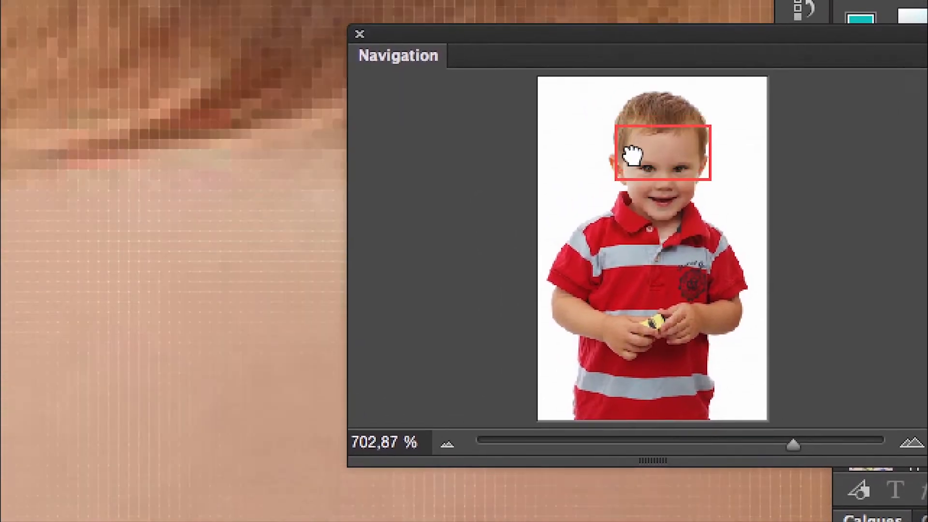
{"action": "left_click_drag", "start_coordinate": [632, 154], "coordinate": [624, 181]}
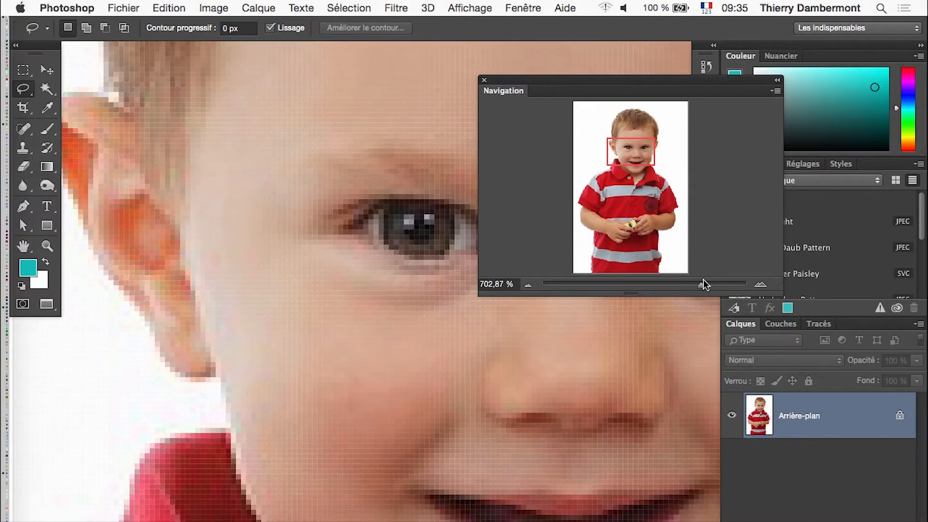
{"action": "left_click_drag", "start_coordinate": [799, 428], "coordinate": [788, 430]}
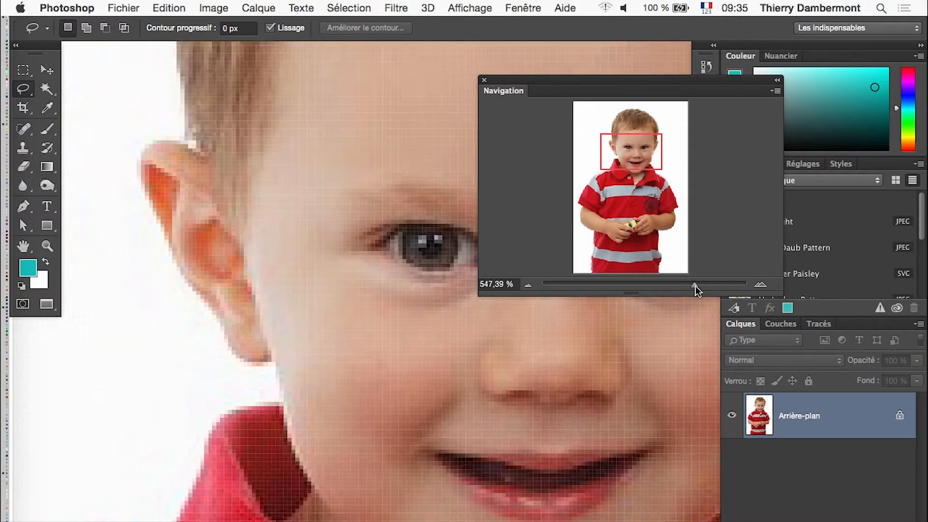
Return the portrait to 77,88 % zoom and select the zoom percentage in the Navigation panel.
{"action": "left_click_drag", "start_coordinate": [695, 285], "coordinate": [639, 285]}
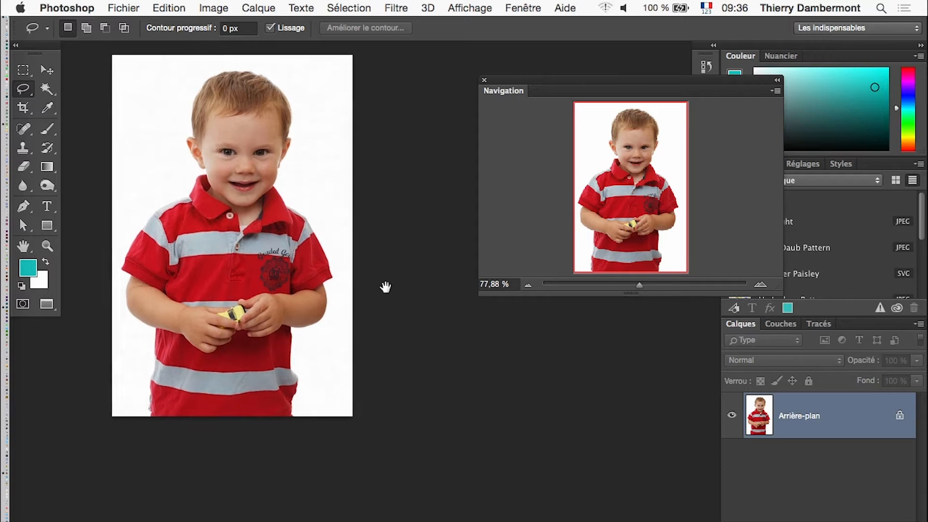
{"action": "left_click_drag", "start_coordinate": [385, 287], "coordinate": [429, 329]}
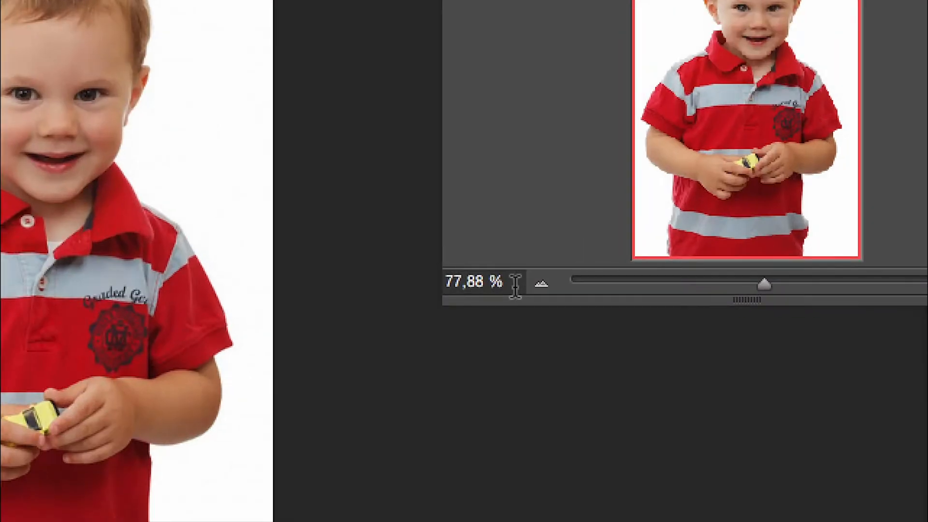
{"action": "left_click", "coordinate": [515, 286]}
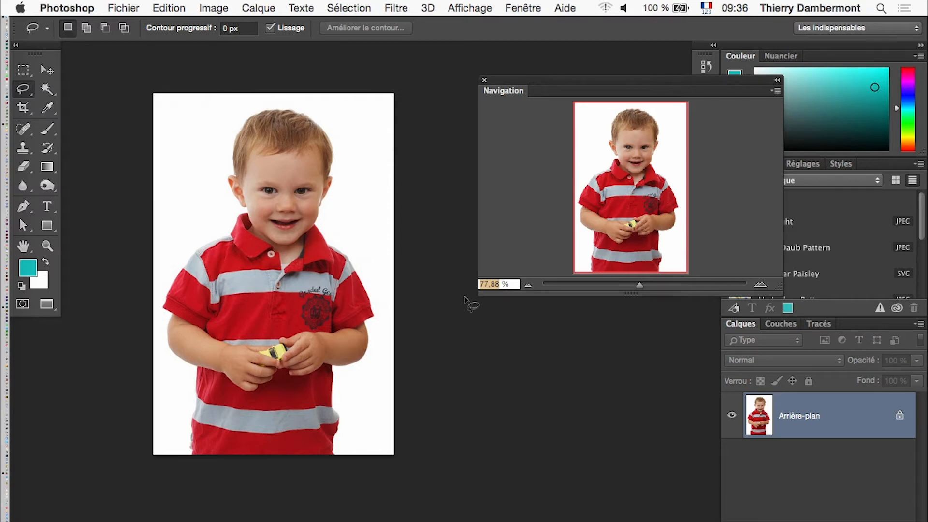
{"action": "left_click", "coordinate": [127, 7]}
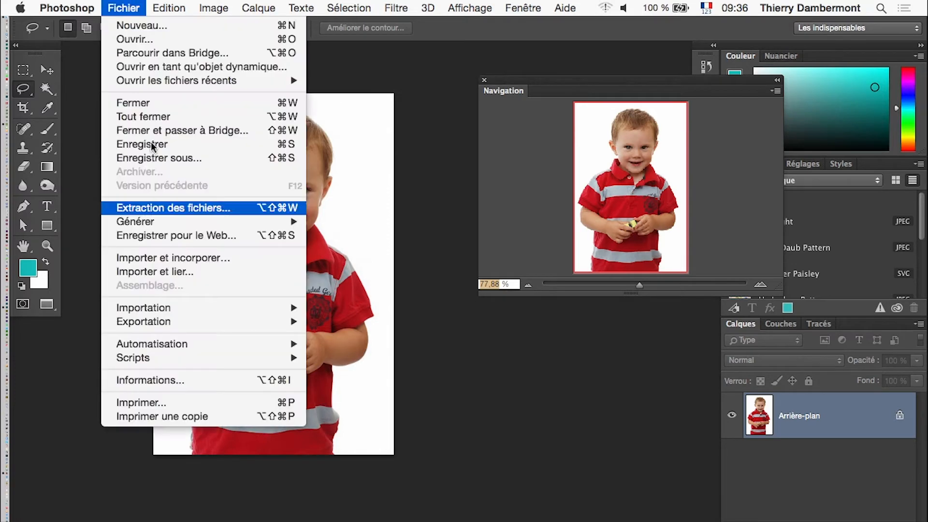
{"action": "left_click", "coordinate": [177, 234]}
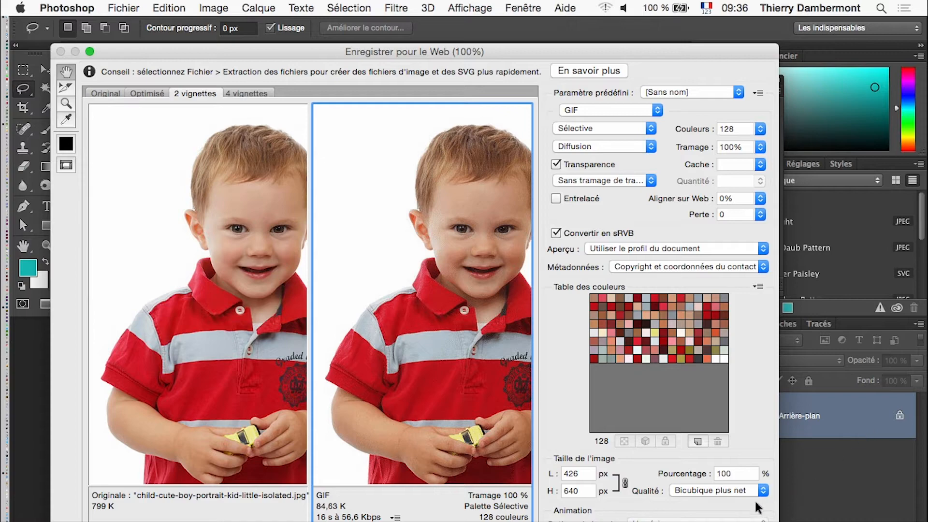
{"action": "left_click", "coordinate": [738, 470]}
{"action": "double_click", "coordinate": [737, 470]}
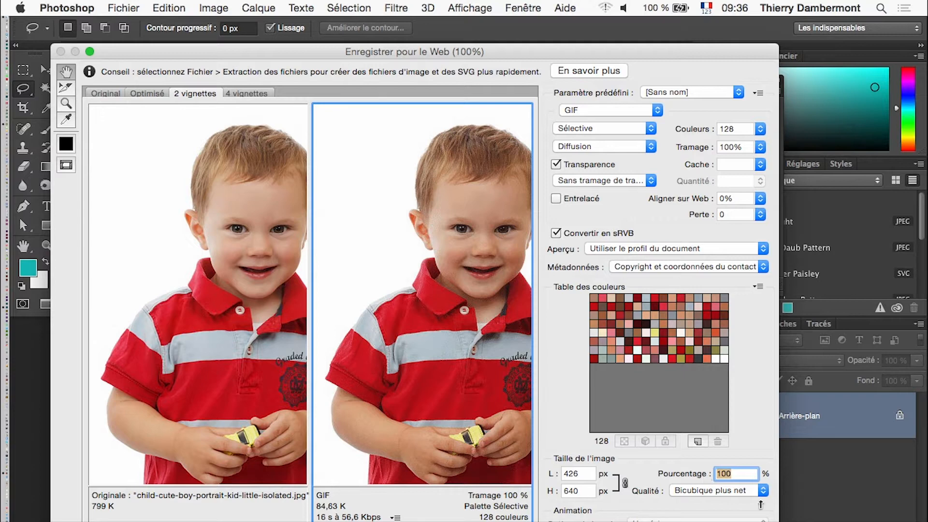
{"action": "left_click", "coordinate": [760, 520]}
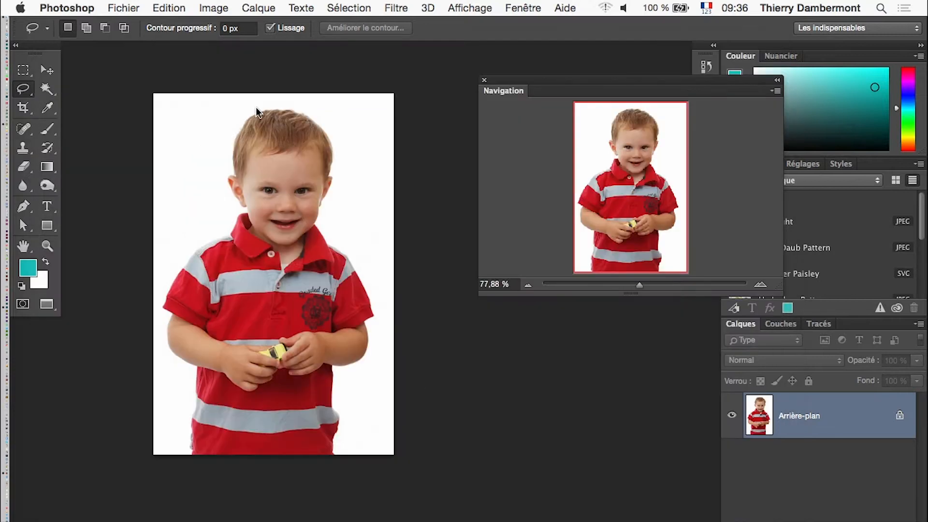
Set the portrait's image size to 77,88 % in both width and height, keeping the proportions linked.
{"action": "left_click", "coordinate": [194, 7]}
{"action": "left_click", "coordinate": [262, 123]}
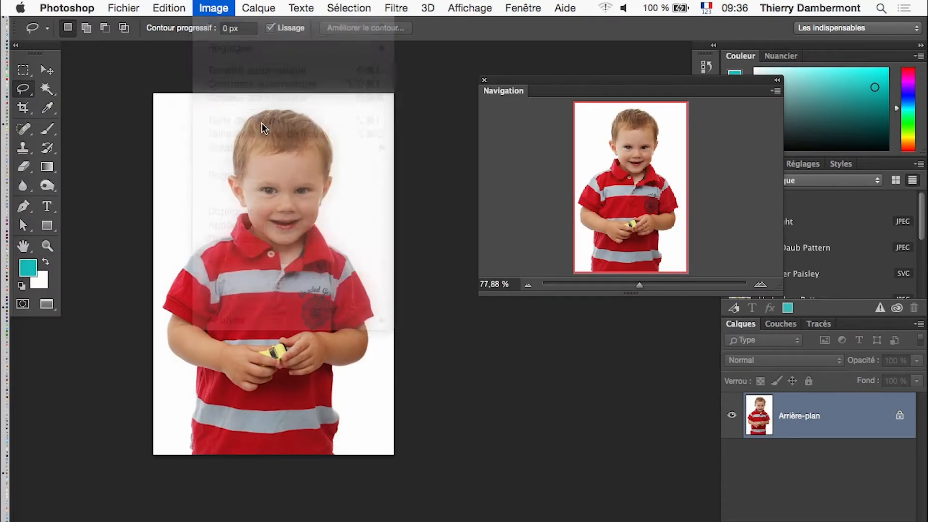
{"action": "key", "text": "alt"}
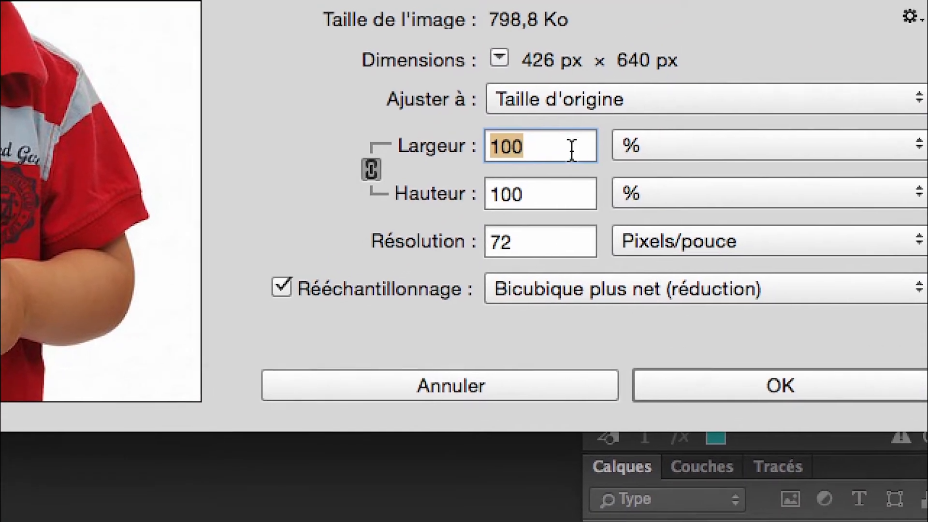
{"action": "left_click", "coordinate": [634, 146]}
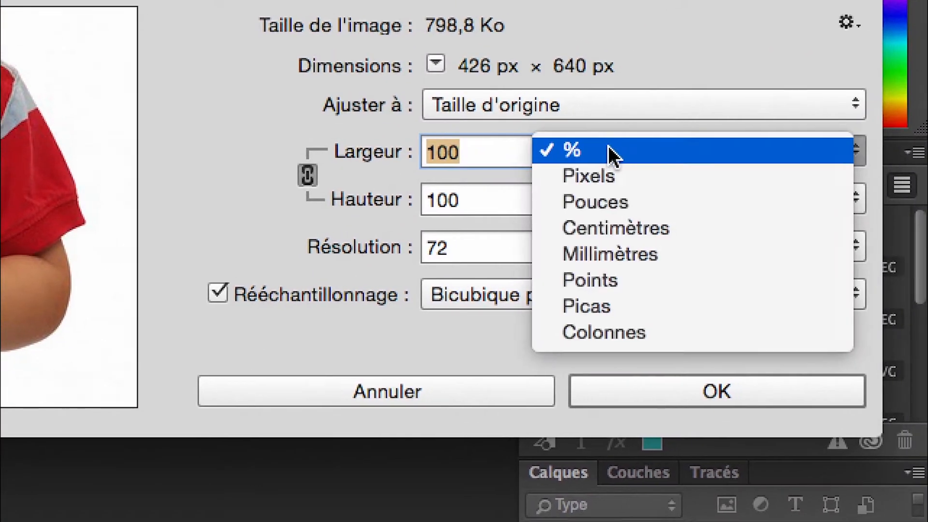
{"action": "left_click", "coordinate": [611, 155]}
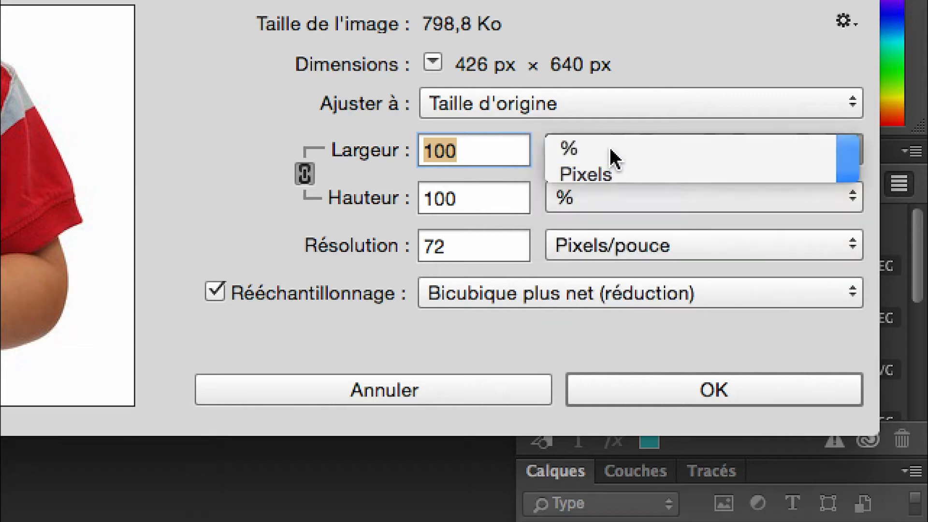
{"action": "type", "text": "77,88"}
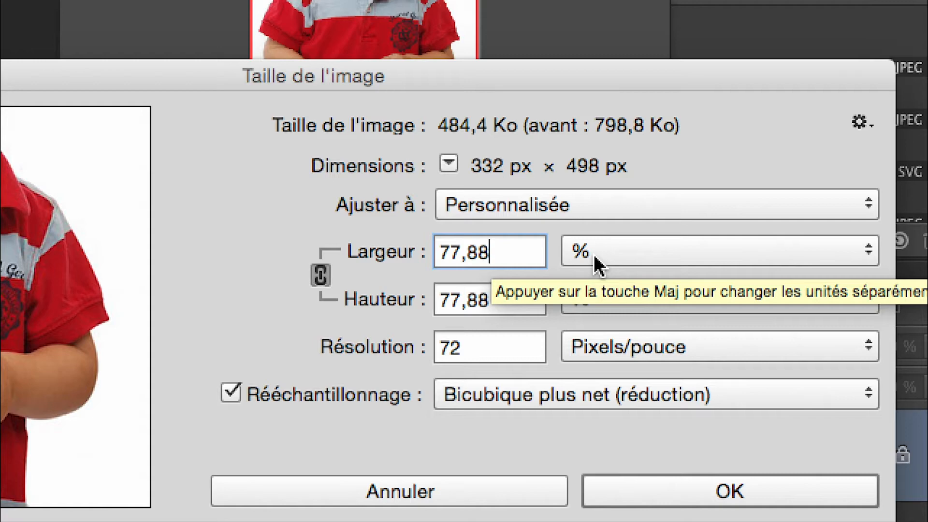
{"action": "key", "text": "alt"}
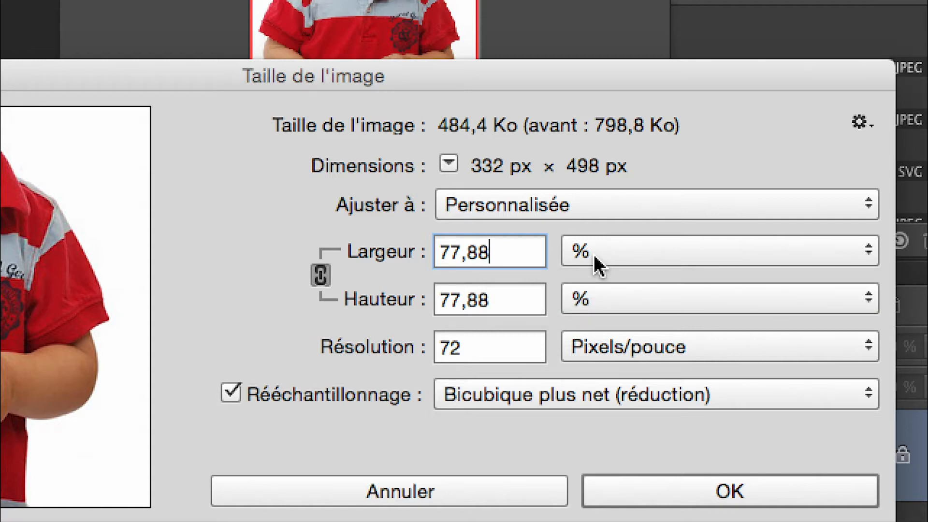
{"action": "key", "text": "alt"}
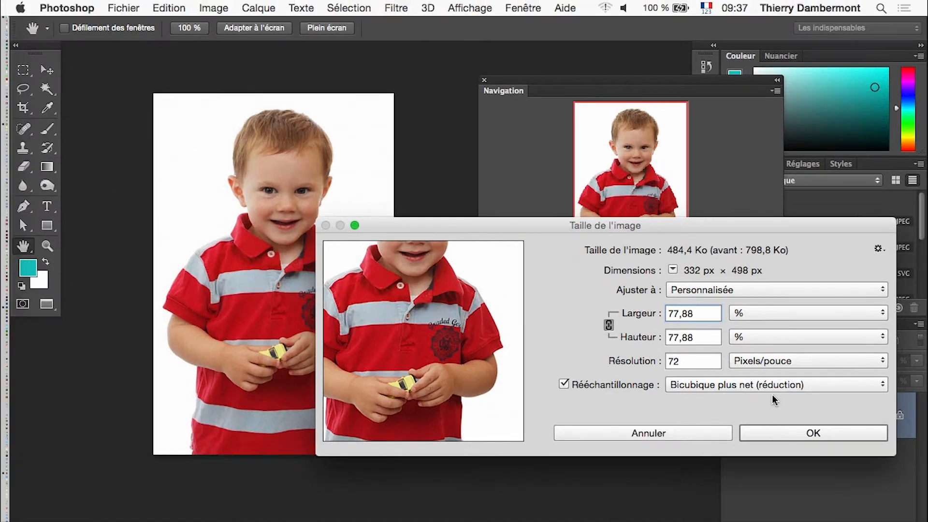
{"action": "key", "text": "alt"}
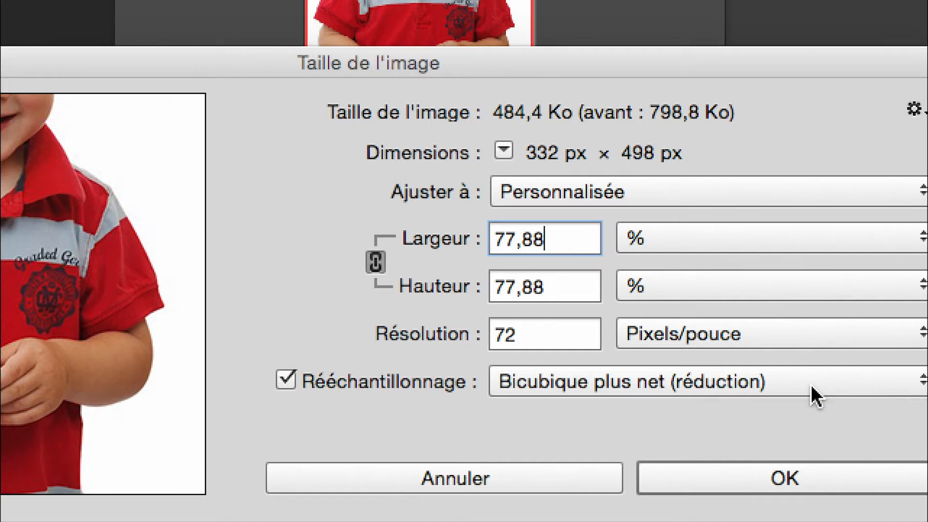
Apply the resize with Bicubique plus net (réduction) resampling and display the portrait at 100 % zoom.
{"action": "left_click", "coordinate": [813, 387]}
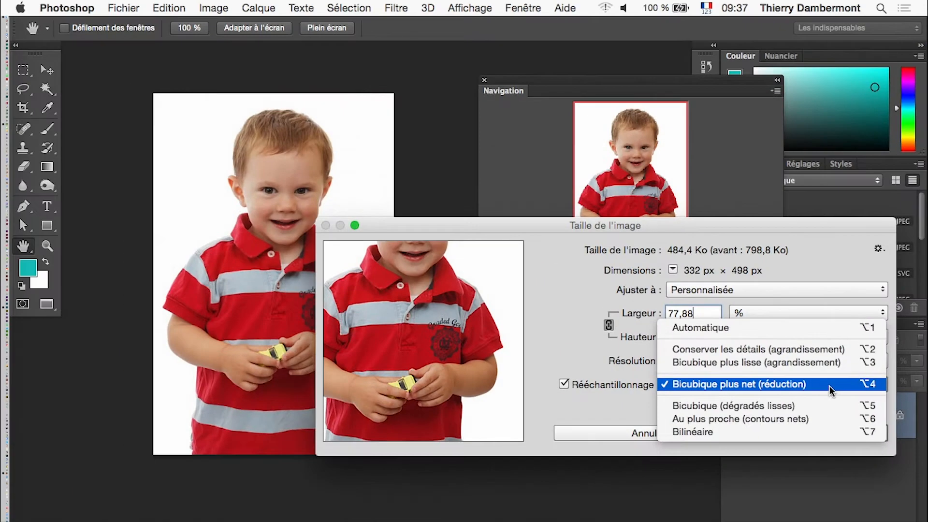
{"action": "left_click", "coordinate": [815, 390]}
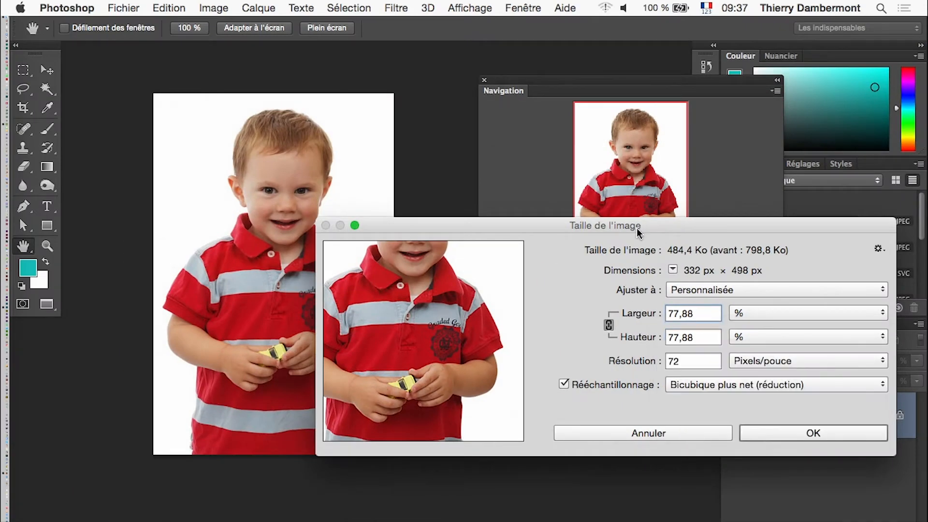
{"action": "left_click", "coordinate": [781, 435]}
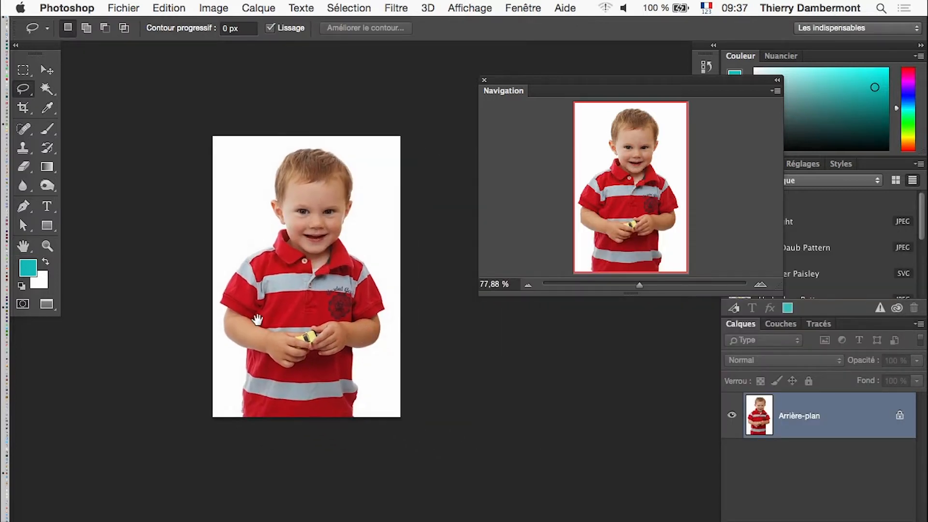
{"action": "left_click", "coordinate": [46, 246]}
{"action": "double_click", "coordinate": [46, 246]}
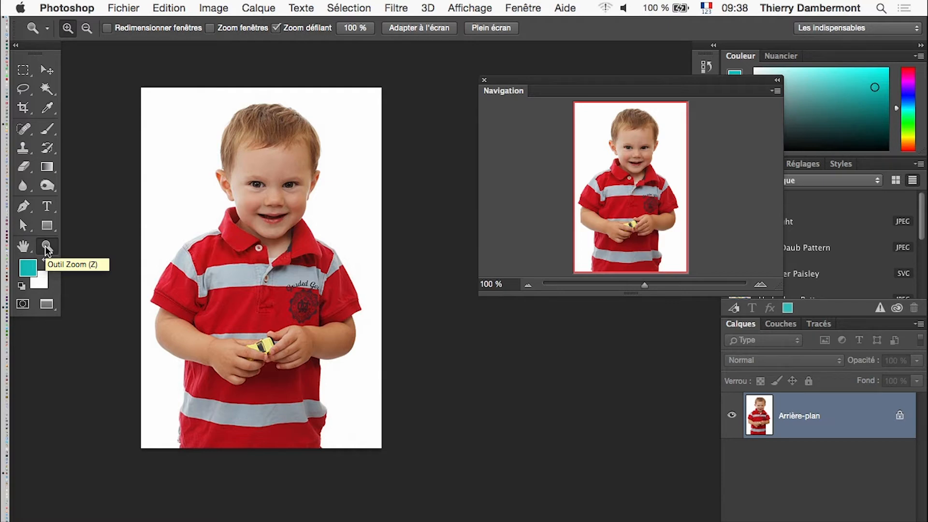
{"action": "left_click", "coordinate": [142, 9]}
{"action": "left_click", "coordinate": [161, 159]}
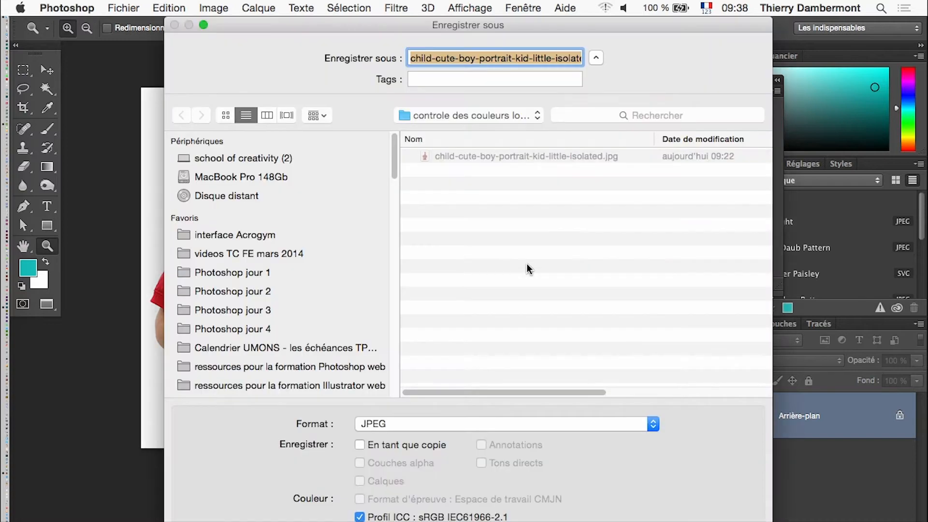
{"action": "left_click", "coordinate": [521, 57]}
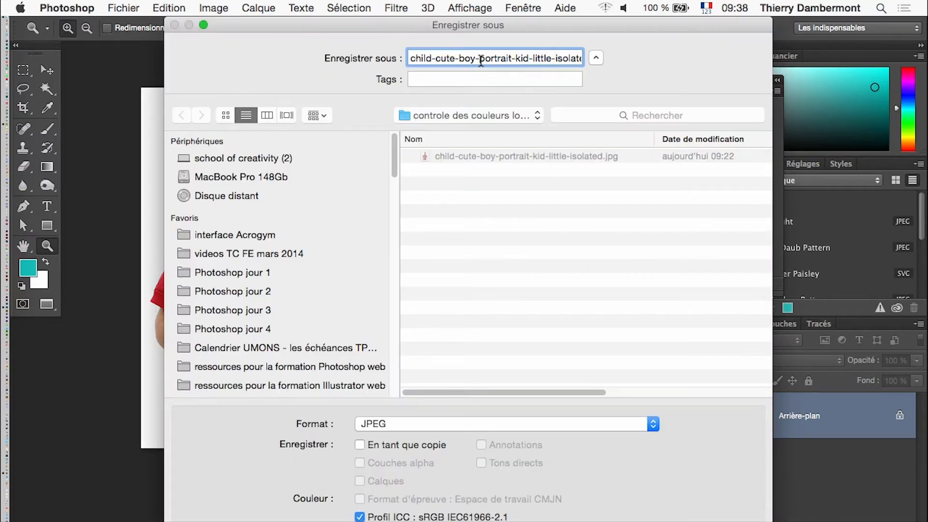
{"action": "key", "text": "BackSpace"}
{"action": "left_click_drag", "start_coordinate": [481, 61], "coordinate": [519, 59]}
{"action": "key", "text": "BackSpace"}
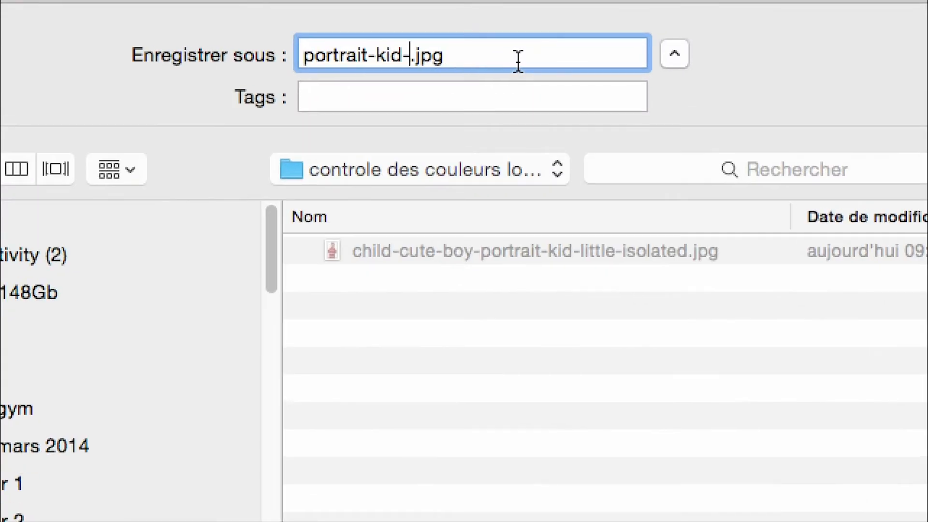
{"action": "type", "text": "REDI"}
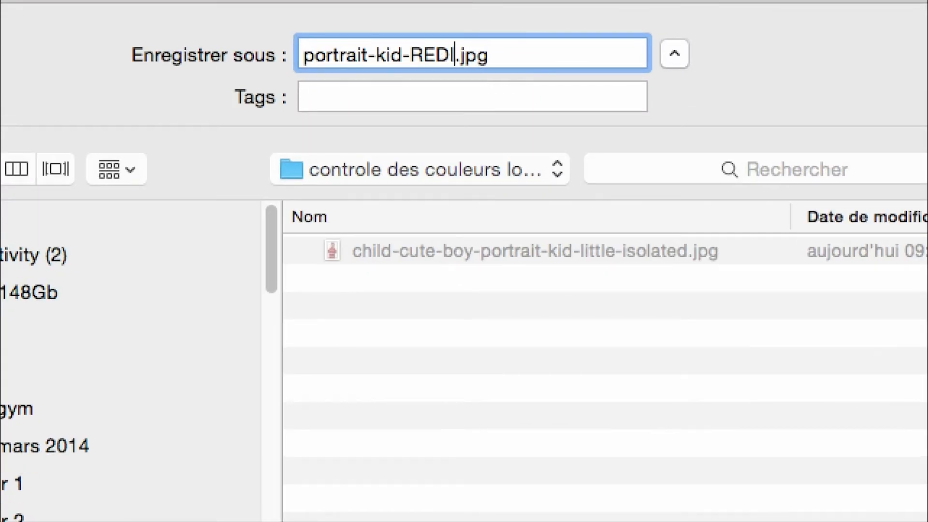
{"action": "type", "text": "MM-01"}
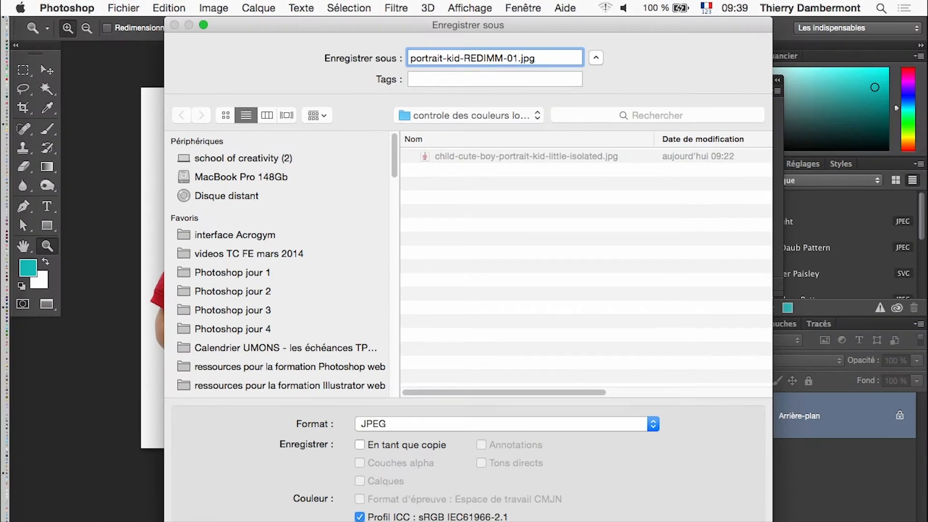
{"action": "key", "text": "Return"}
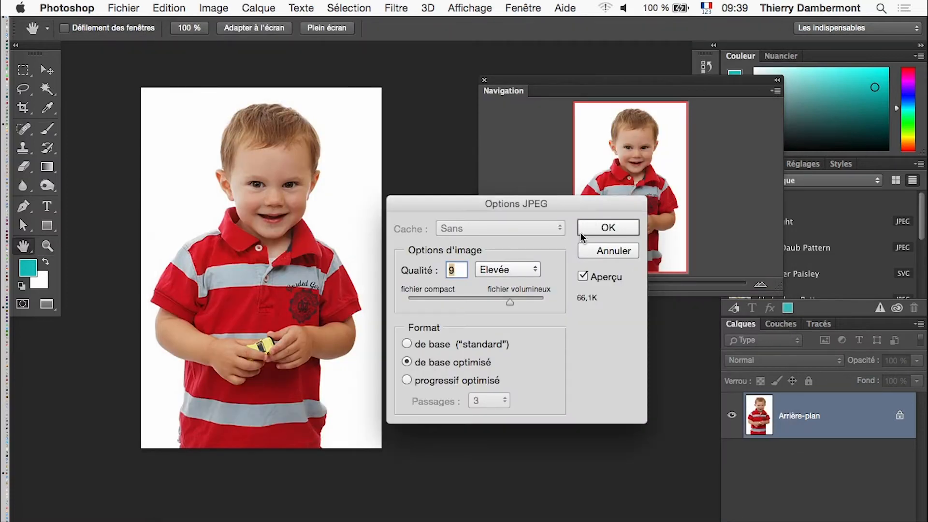
{"action": "left_click", "coordinate": [582, 252]}
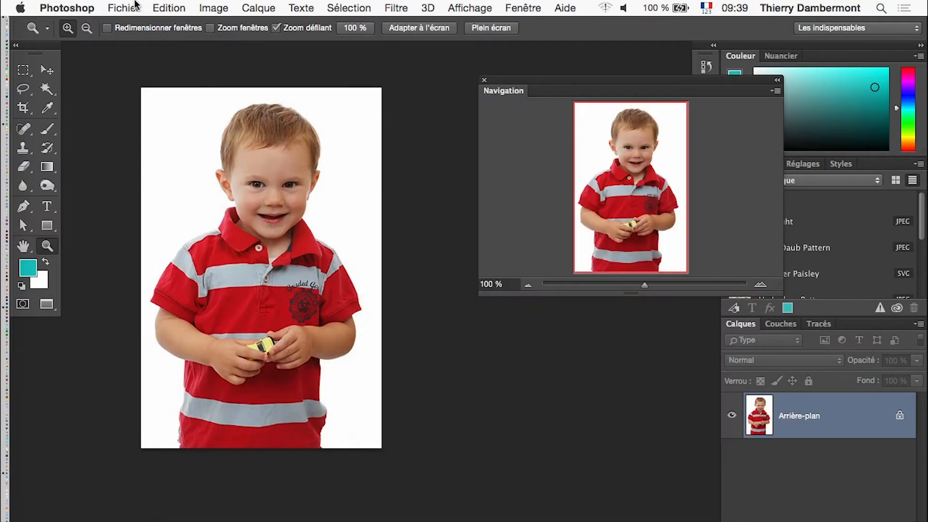
Save the resized portrait in Photoshop format as portrait-kid-REDIMM-01.psd in the current folder.
{"action": "left_click", "coordinate": [135, 7]}
{"action": "left_click", "coordinate": [145, 158]}
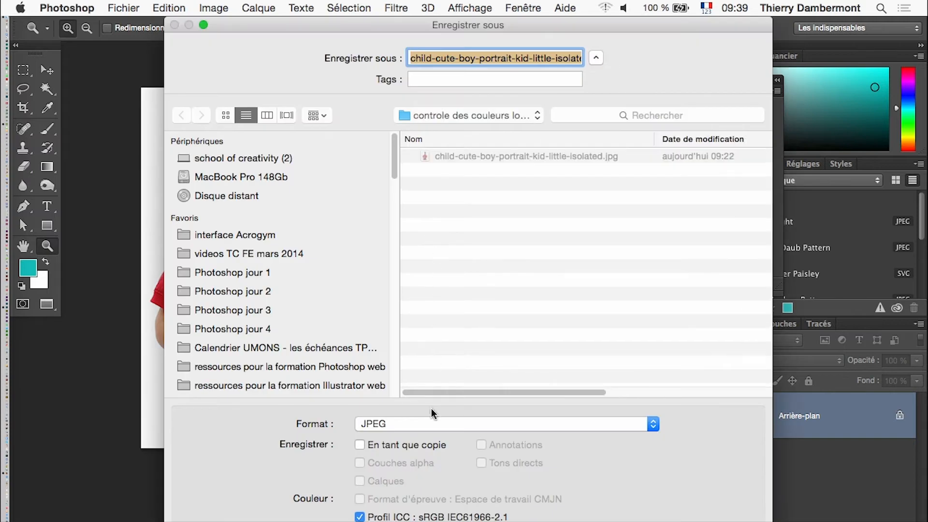
{"action": "left_click", "coordinate": [432, 425]}
{"action": "left_click", "coordinate": [439, 320]}
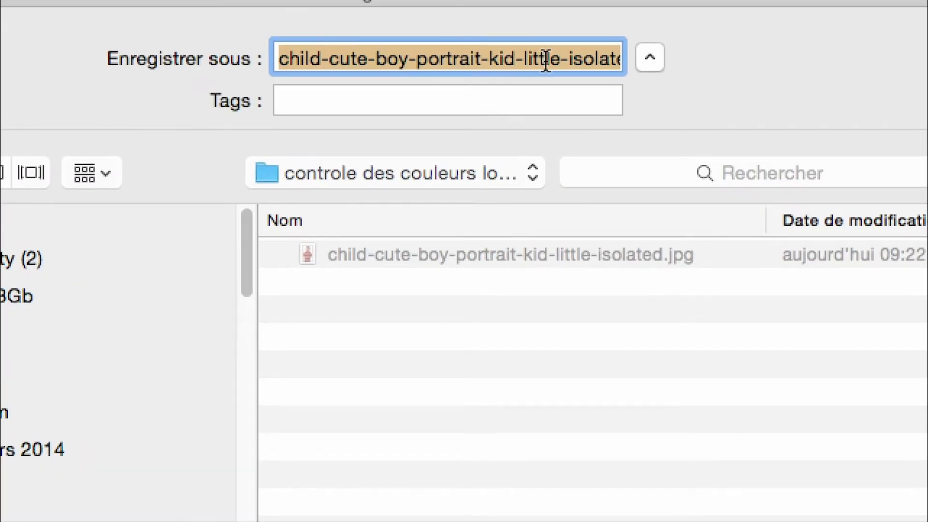
{"action": "left_click", "coordinate": [544, 58]}
{"action": "left_click_drag", "start_coordinate": [491, 62], "coordinate": [598, 61]}
{"action": "key", "text": "BackSpace"}
{"action": "type", "text": "RED"}
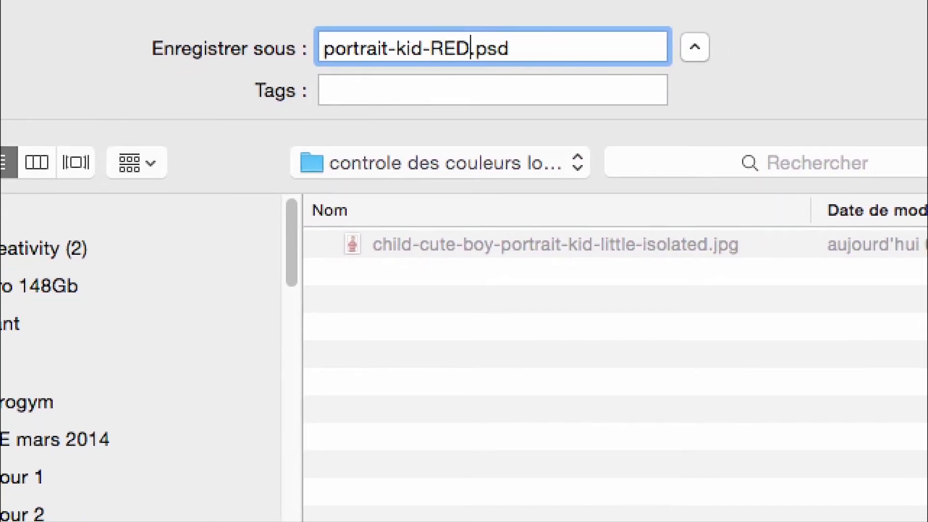
{"action": "type", "text": "IMM-01"}
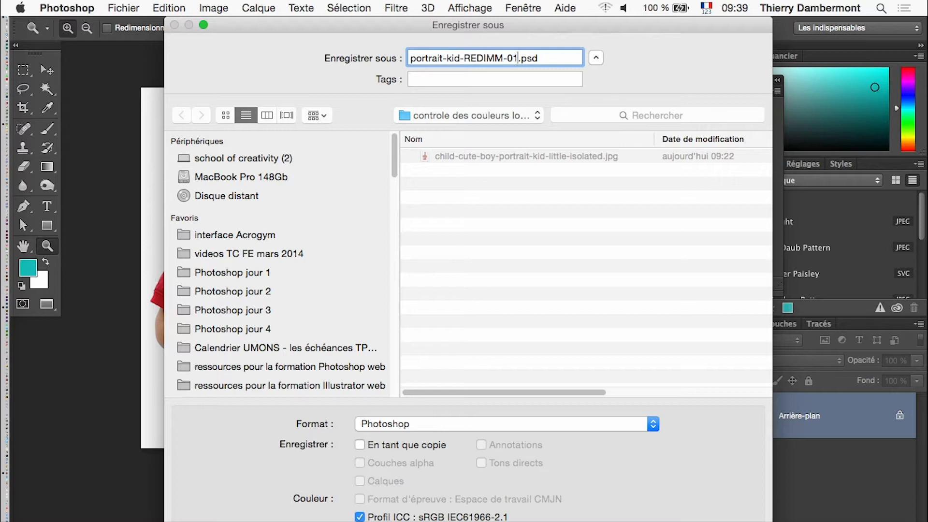
{"action": "key", "text": "Return"}
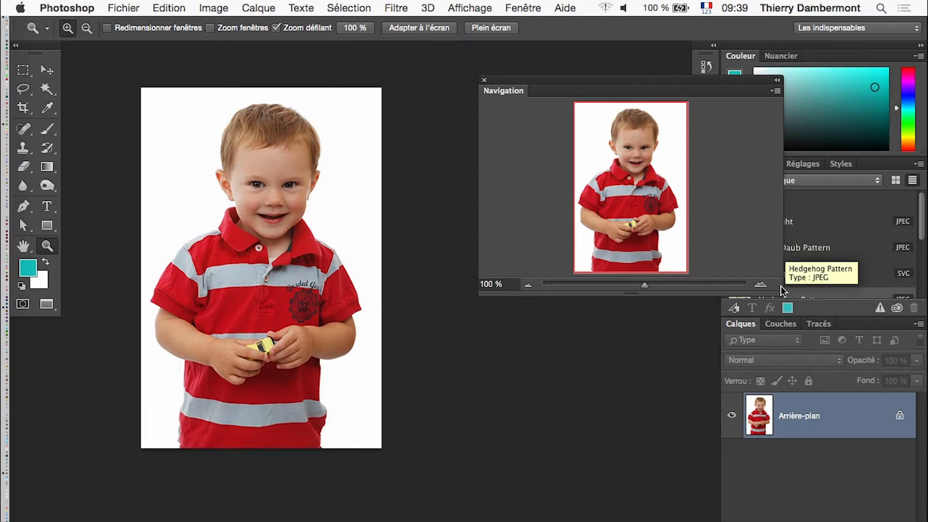
Make the Navigation panel narrower and place it beside the portrait's lower half, with the Couches panel detached above it.
{"action": "left_click_drag", "start_coordinate": [788, 288], "coordinate": [649, 328]}
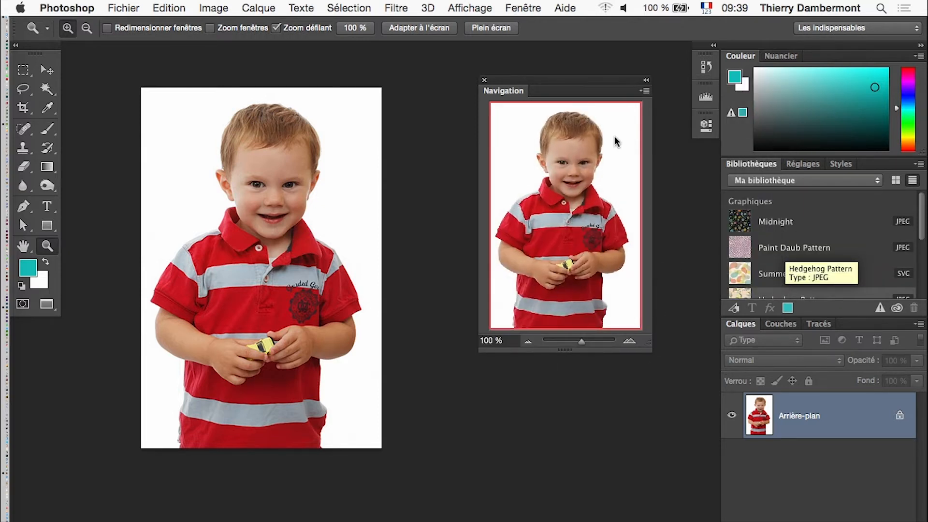
{"action": "left_click_drag", "start_coordinate": [572, 85], "coordinate": [480, 261]}
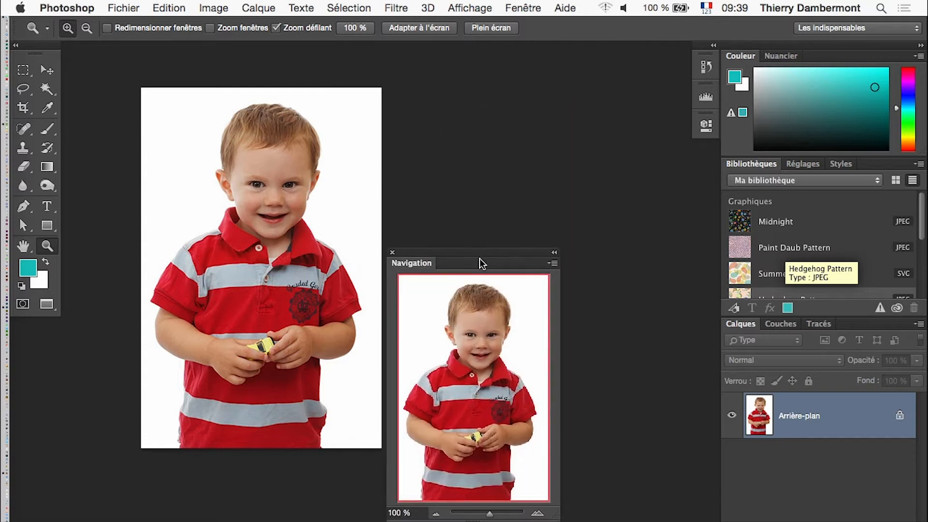
{"action": "left_click", "coordinate": [779, 324]}
{"action": "left_click_drag", "start_coordinate": [778, 324], "coordinate": [521, 77]}
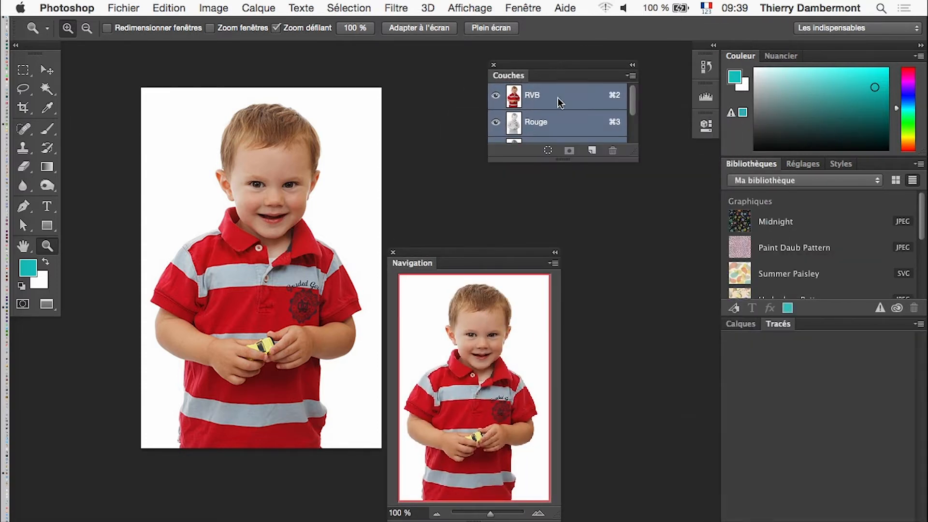
Hide the panels and redisplay only Couches, enlarged to show the RVB, Rouge, Vert and Bleu channels.
{"action": "key", "text": "shift+Tab"}
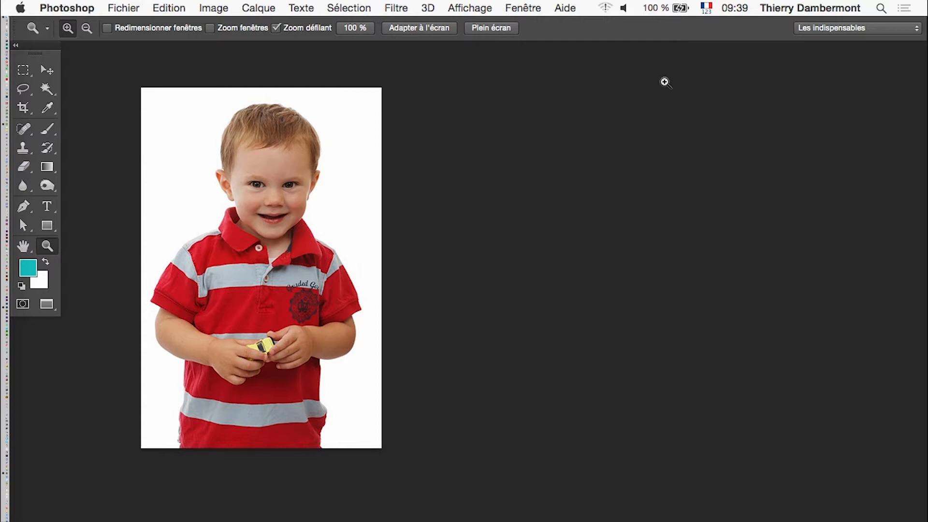
{"action": "left_click", "coordinate": [520, 9]}
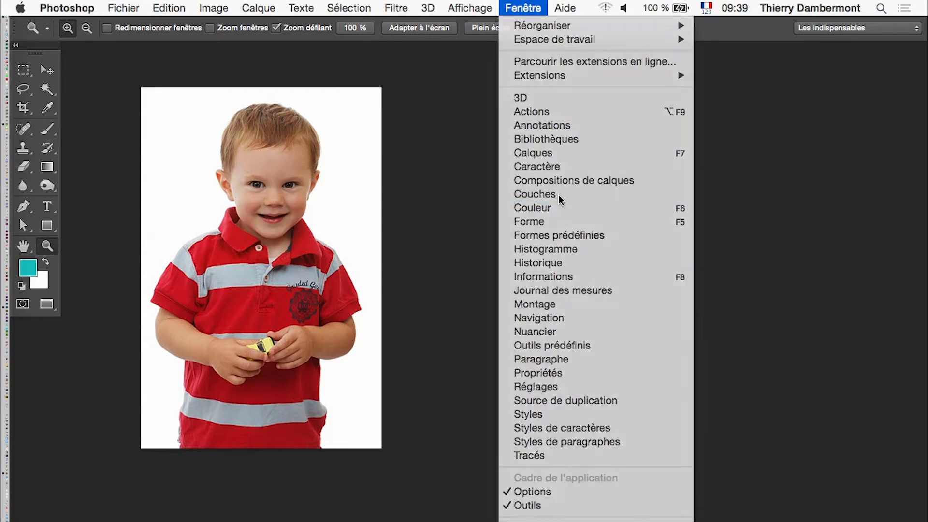
{"action": "left_click", "coordinate": [559, 195]}
{"action": "left_click_drag", "start_coordinate": [634, 158], "coordinate": [718, 267]}
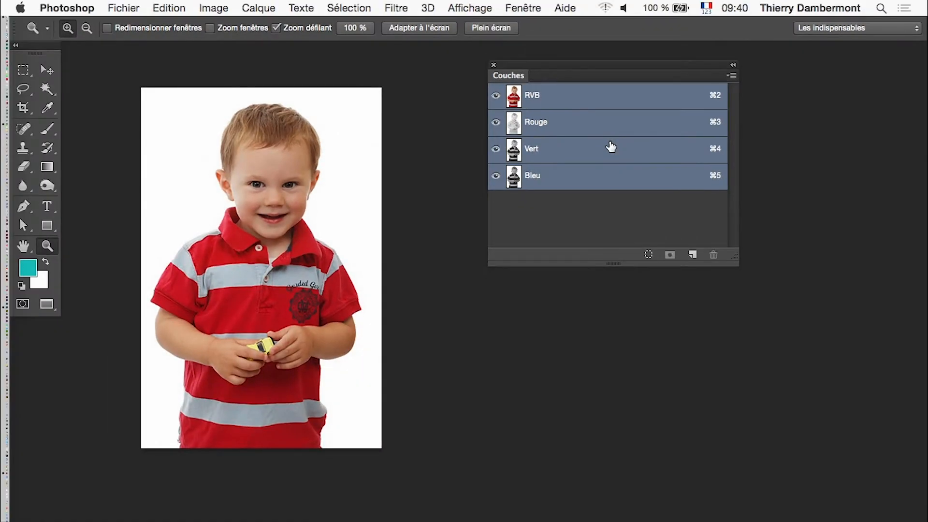
Convert the portrait to indexed colours using a Locale (Sélective) palette of 50 colours, black and white forced, and 75 % Diffusion dithering.
{"action": "left_click", "coordinate": [214, 9]}
{"action": "mouse_move", "coordinate": [230, 27]}
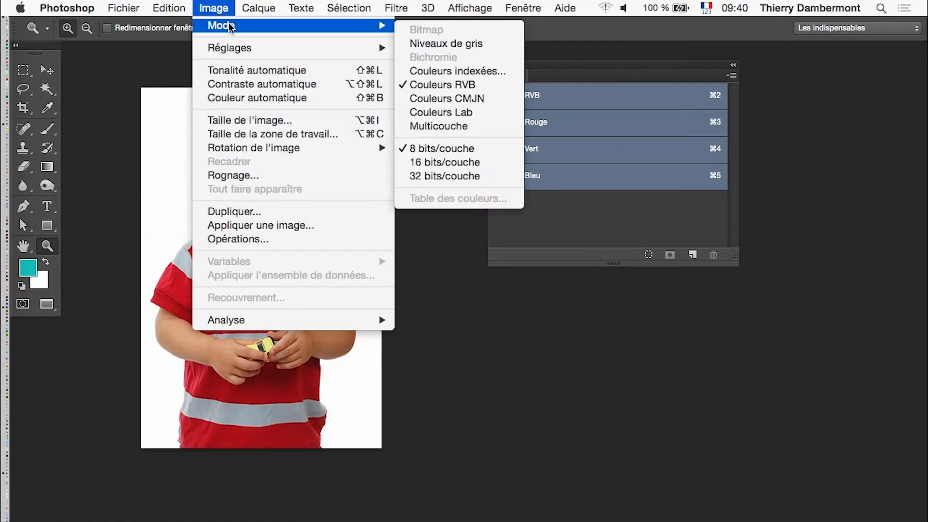
{"action": "left_click", "coordinate": [493, 73]}
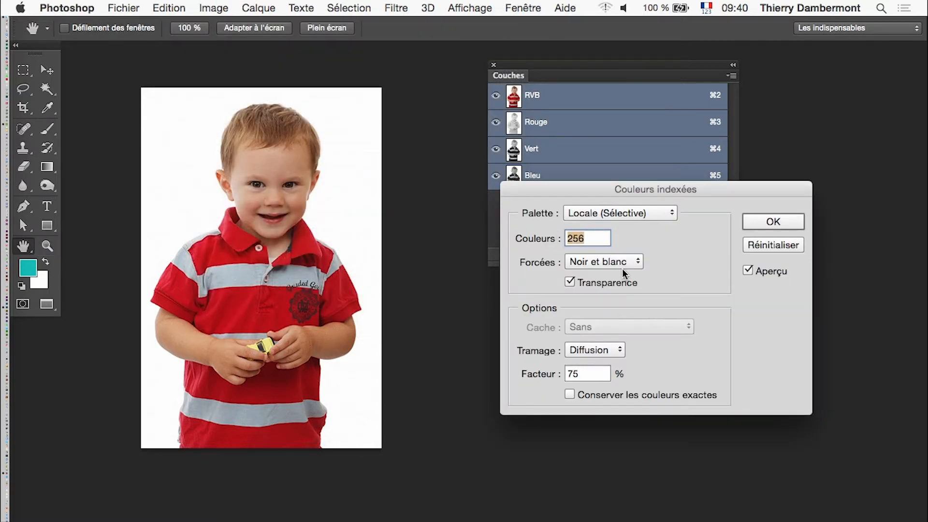
{"action": "key", "text": "alt+super+8"}
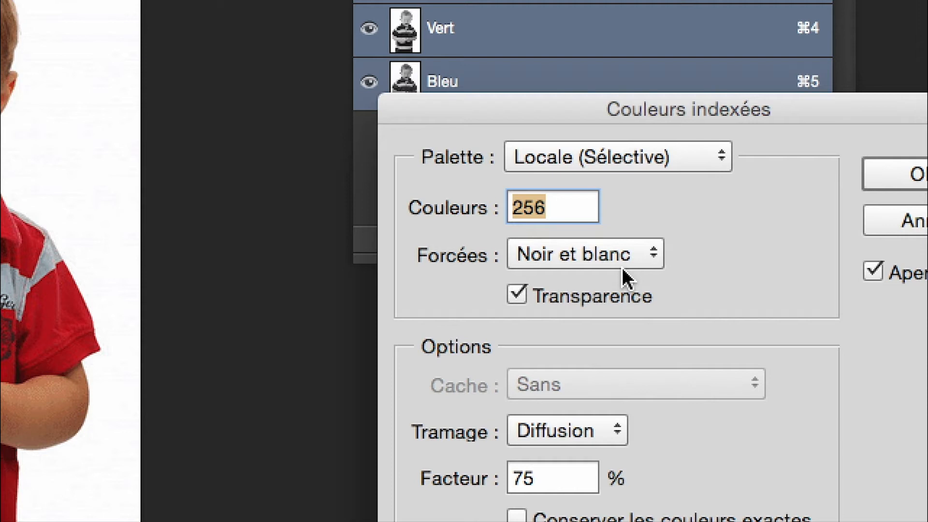
{"action": "type", "text": "50"}
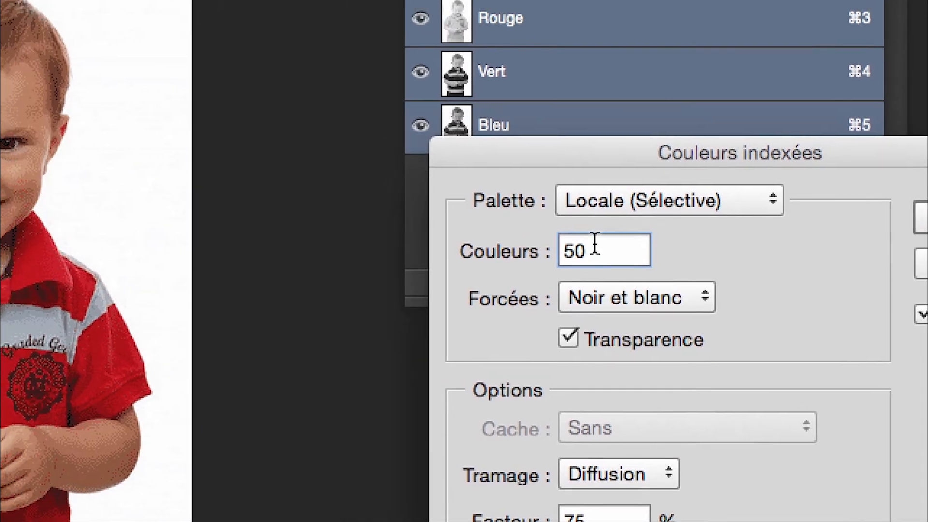
{"action": "key", "text": "Tab"}
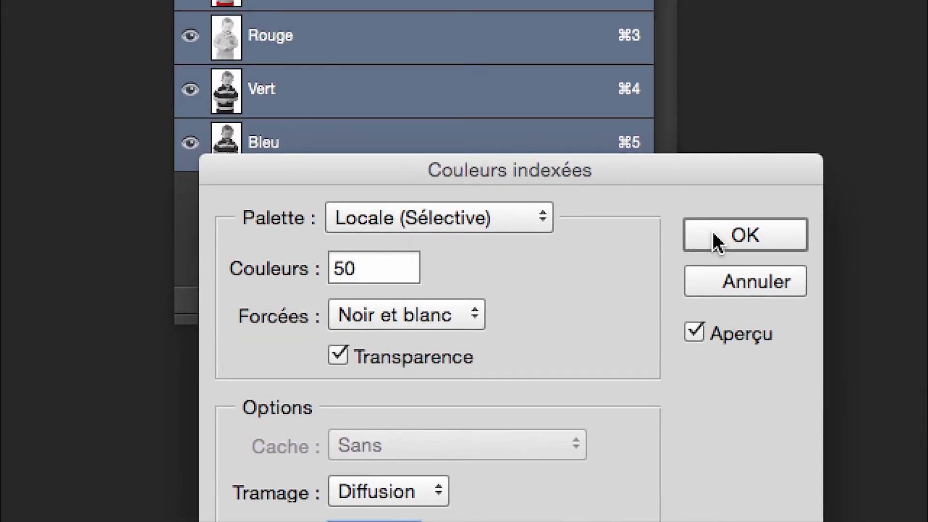
{"action": "left_click", "coordinate": [716, 238]}
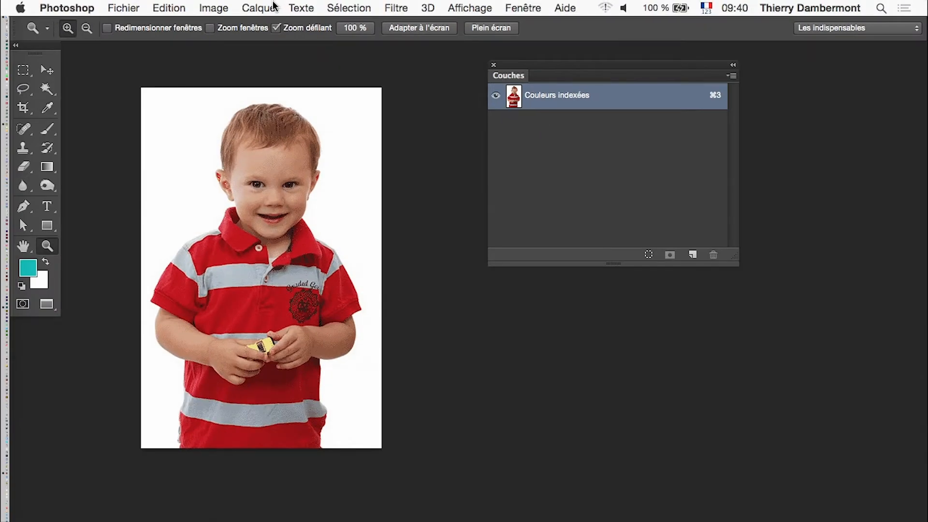
Examine the colour table of the indexed portrait with its window placed clear of the image, and close it without changes.
{"action": "left_click", "coordinate": [213, 8]}
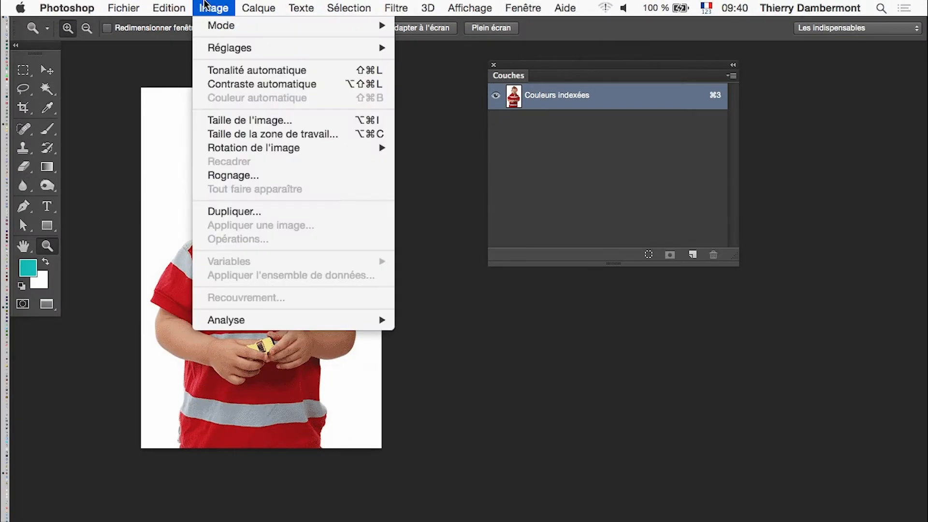
{"action": "mouse_move", "coordinate": [217, 26]}
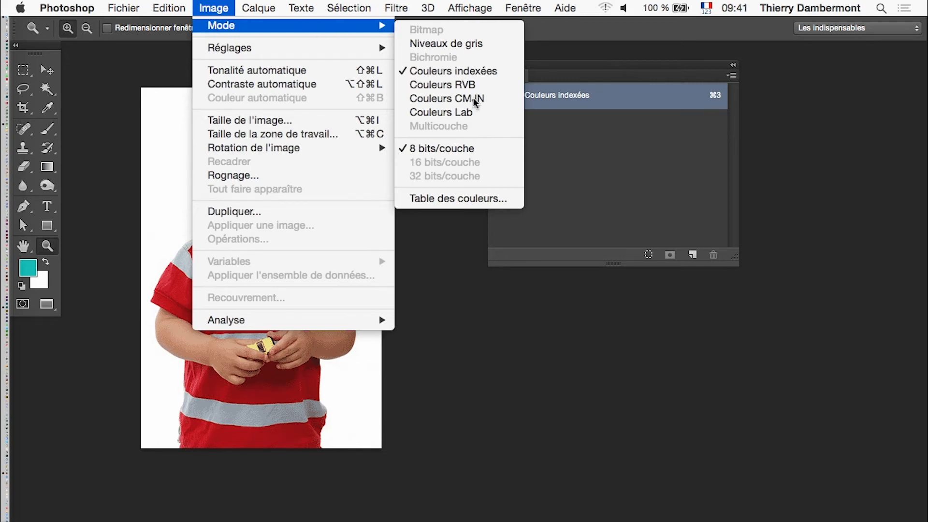
{"action": "left_click", "coordinate": [491, 198]}
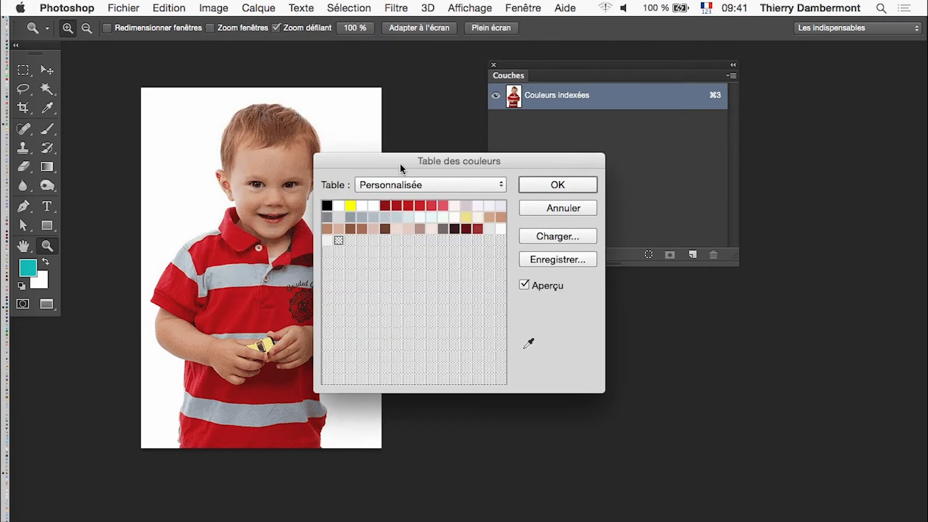
{"action": "left_click_drag", "start_coordinate": [415, 167], "coordinate": [535, 192]}
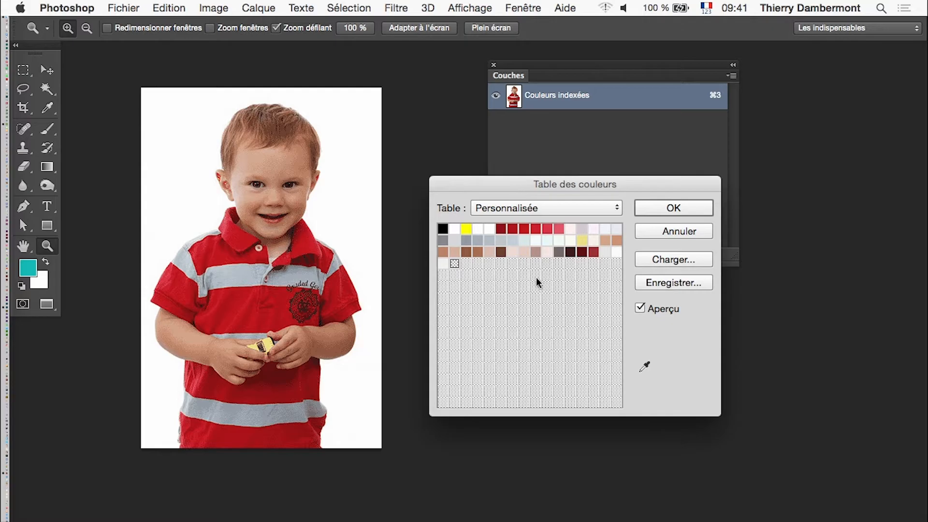
{"action": "key", "text": "alt"}
{"action": "left_click_drag", "start_coordinate": [610, 184], "coordinate": [579, 161]}
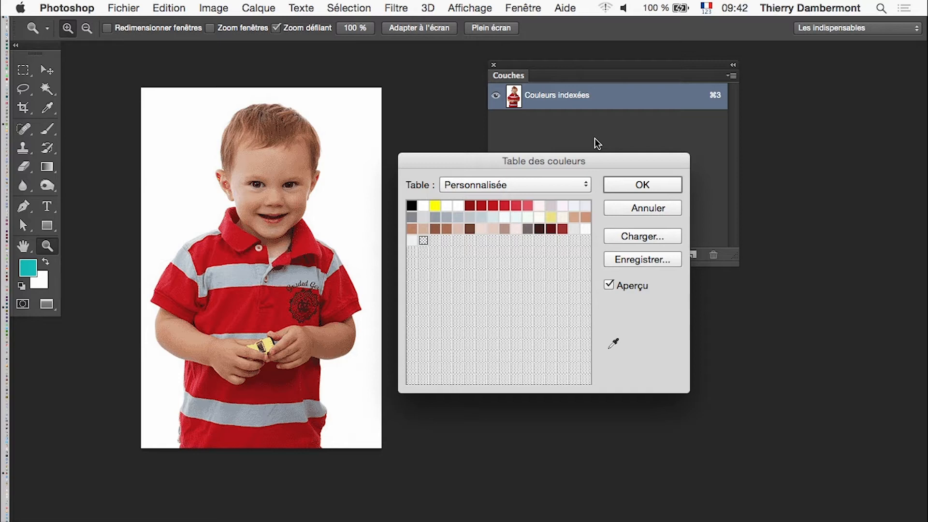
{"action": "left_click_drag", "start_coordinate": [552, 162], "coordinate": [570, 288]}
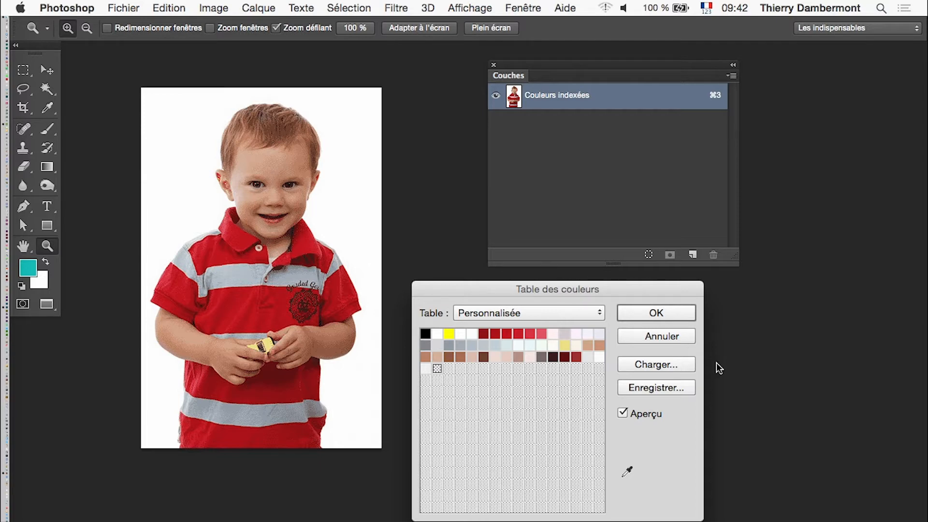
{"action": "left_click", "coordinate": [671, 335]}
Undo the portrait's conversion to indexed colours and review the available colour modes.
{"action": "left_click", "coordinate": [181, 7]}
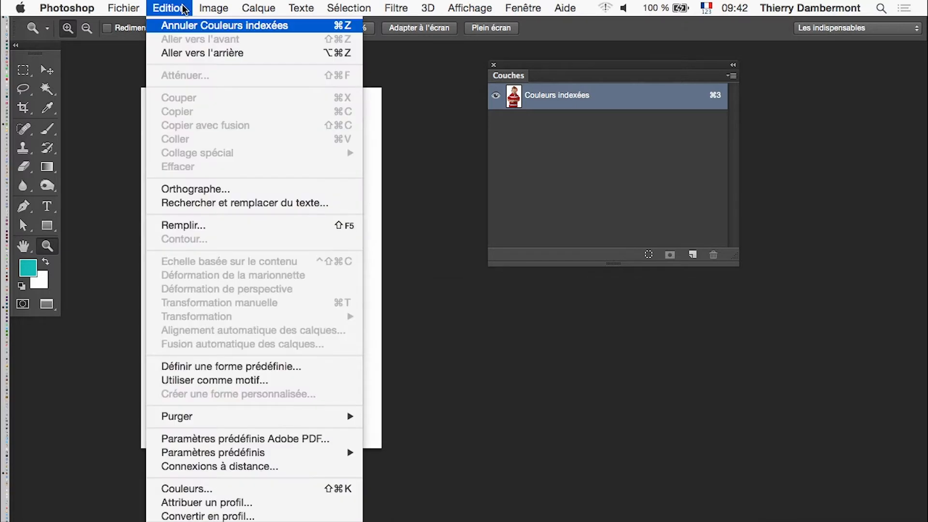
{"action": "left_click", "coordinate": [183, 7]}
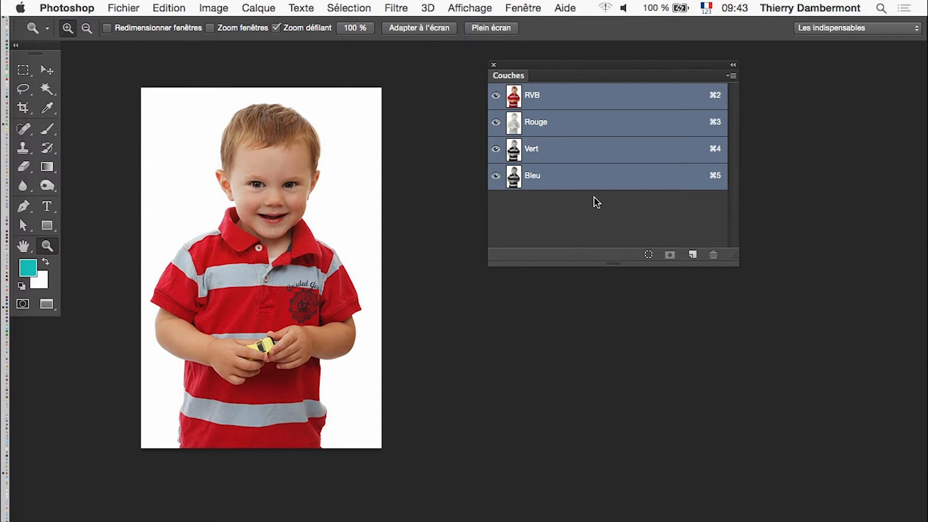
{"action": "left_click", "coordinate": [204, 7]}
{"action": "mouse_move", "coordinate": [211, 28]}
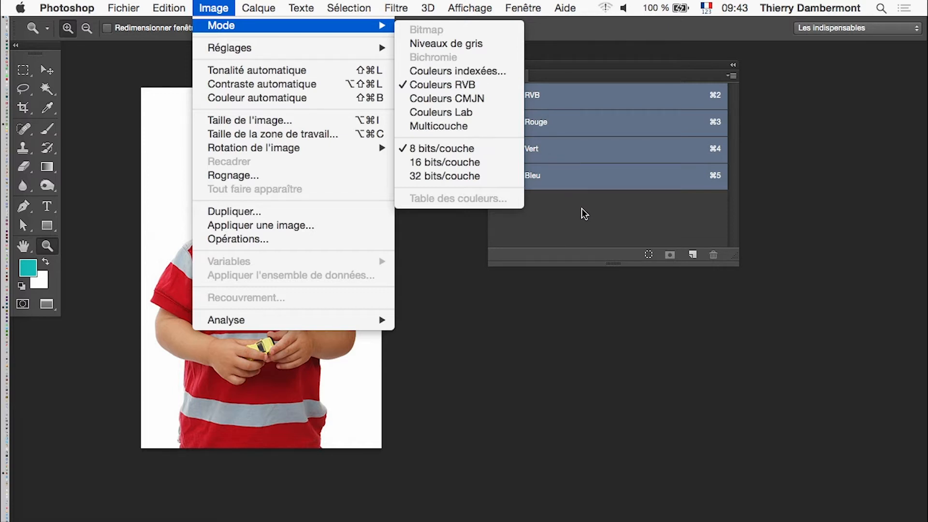
{"action": "left_click", "coordinate": [574, 73]}
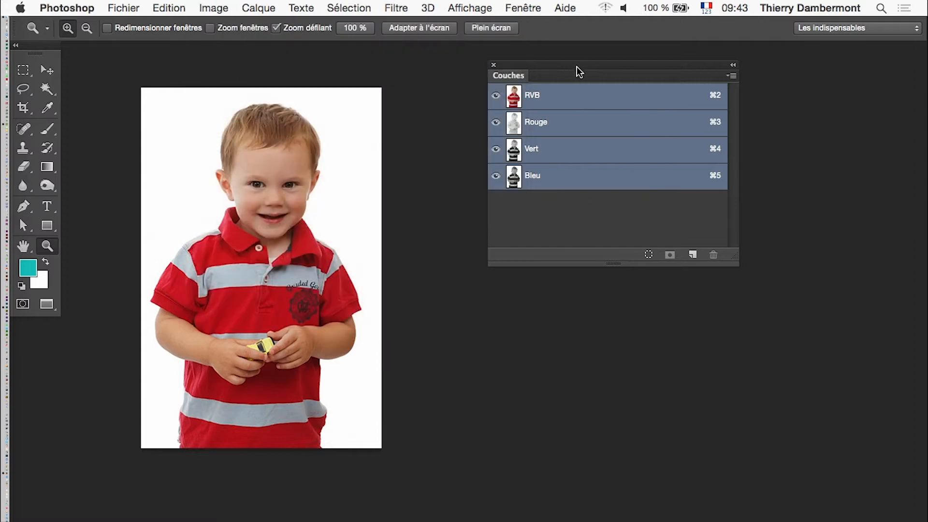
Move the Couches panel closer to the portrait and slightly lower.
{"action": "left_click_drag", "start_coordinate": [577, 72], "coordinate": [565, 103]}
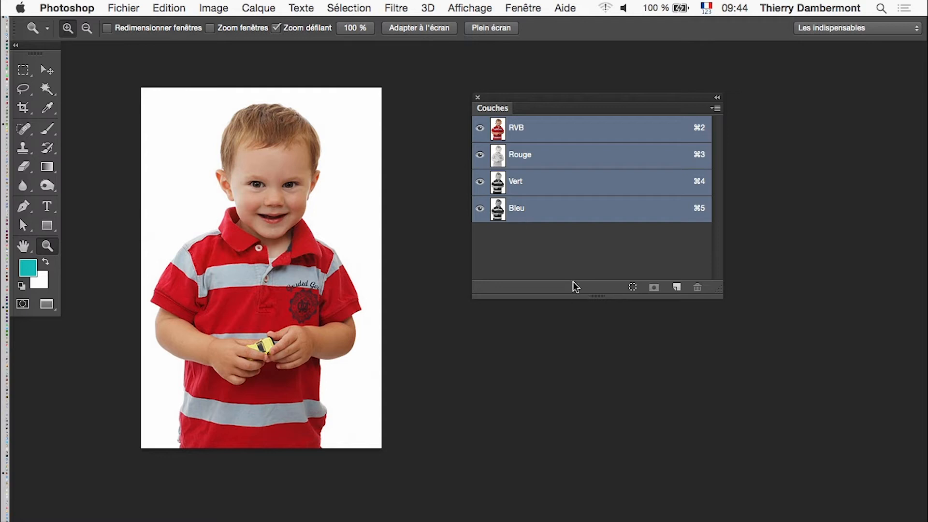
{"action": "left_click_drag", "start_coordinate": [549, 98], "coordinate": [524, 115]}
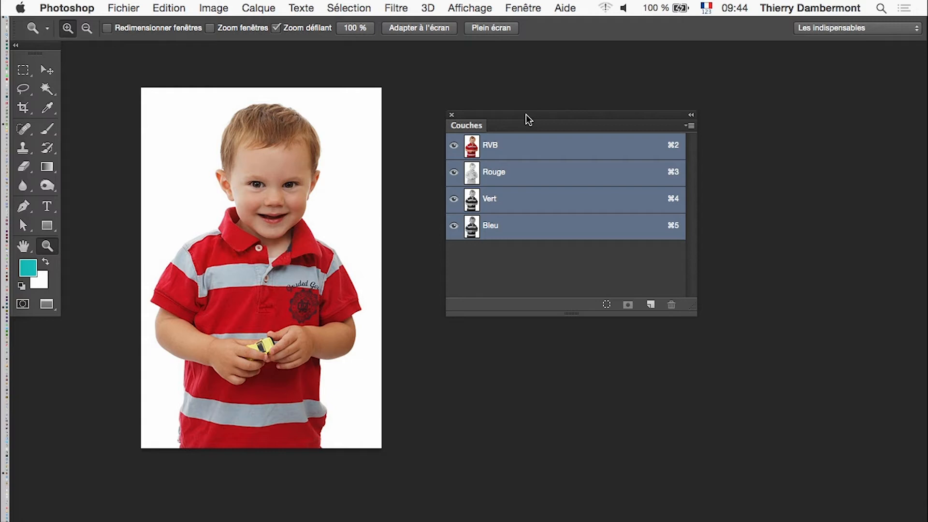
Review the indexed-colour conversion settings for the portrait without any selection, and cancel the conversion.
{"action": "left_click", "coordinate": [214, 8]}
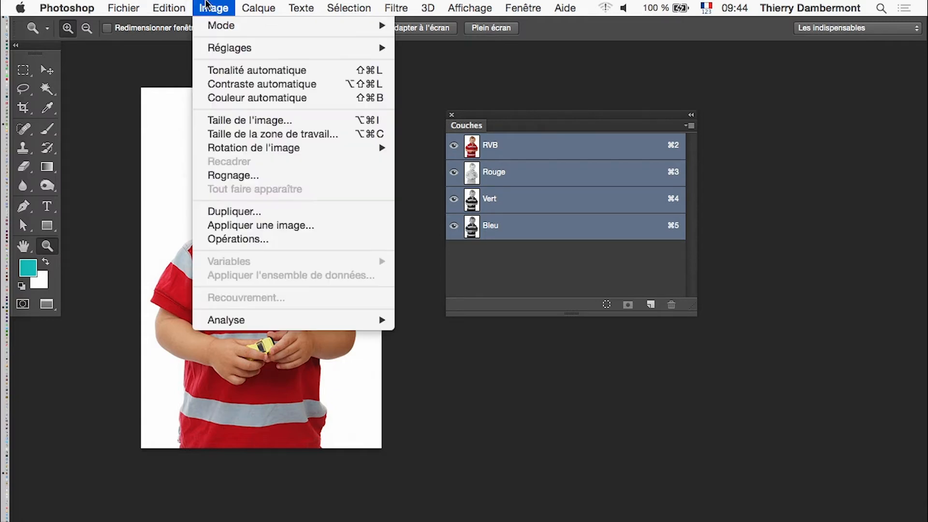
{"action": "mouse_move", "coordinate": [227, 30]}
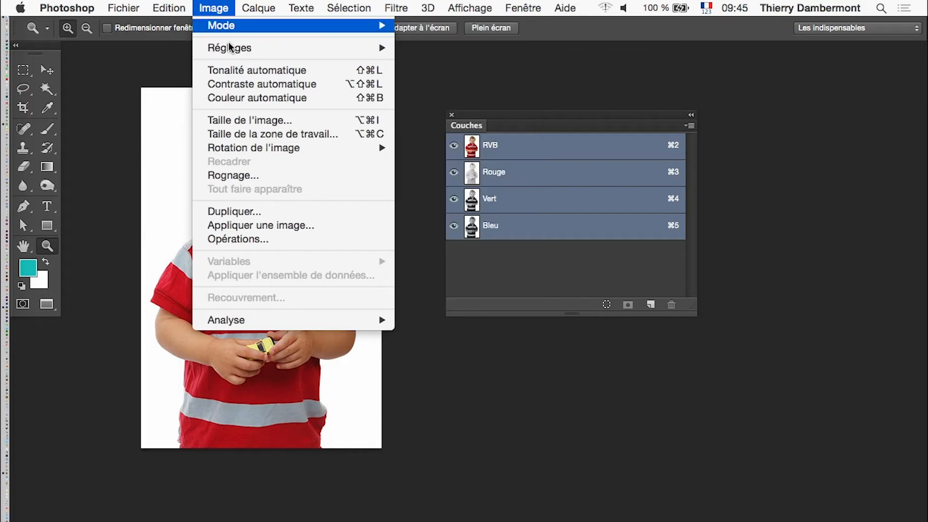
{"action": "left_click", "coordinate": [408, 71]}
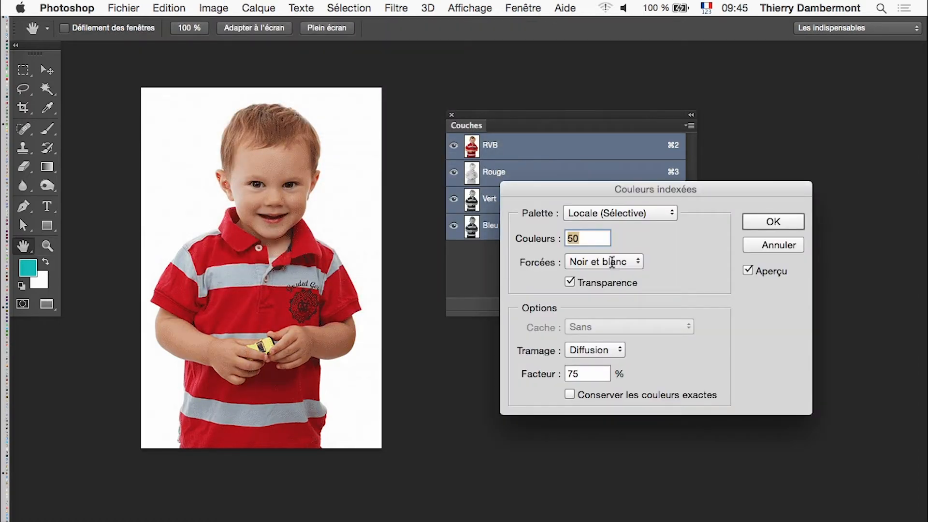
{"action": "left_click_drag", "start_coordinate": [577, 189], "coordinate": [428, 121]}
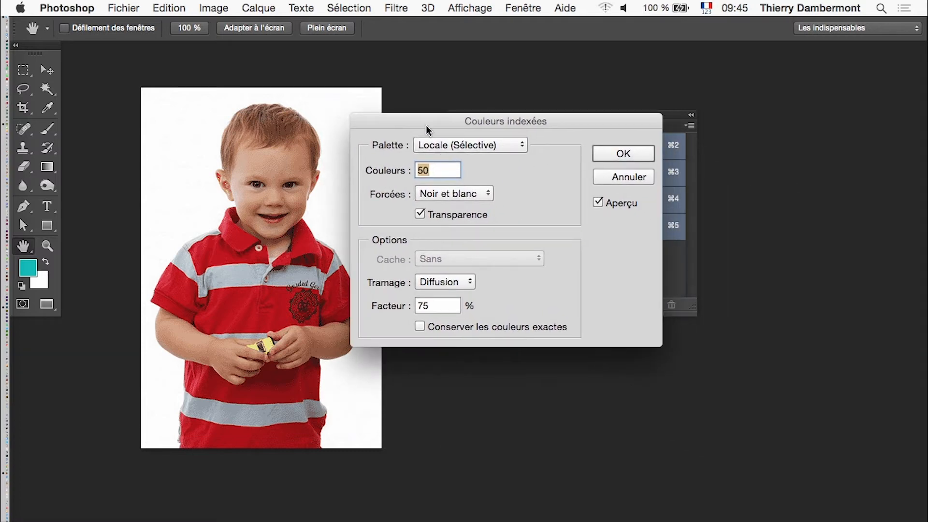
{"action": "key", "text": "alt"}
{"action": "left_click", "coordinate": [622, 181]}
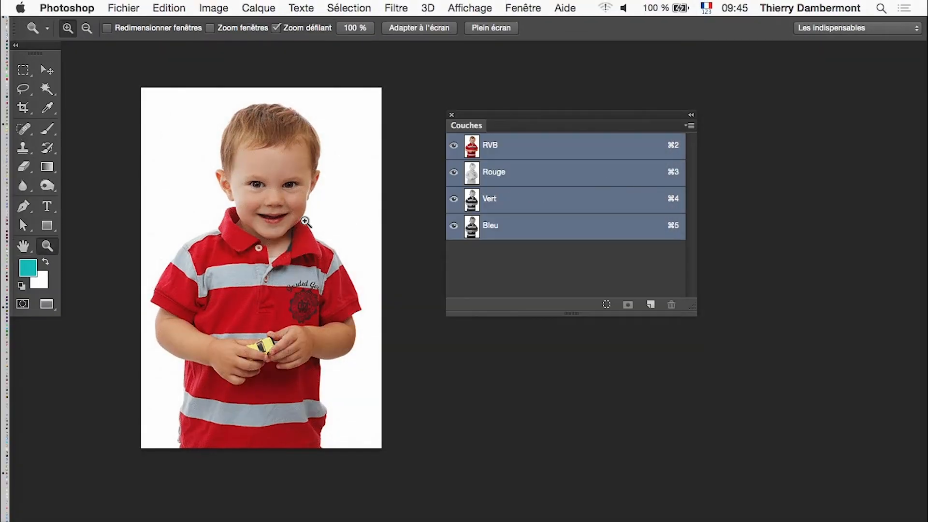
Place the tools panel beside the portrait and select the boy's forehead, both cheeks and chin with the Lasso.
{"action": "left_click_drag", "start_coordinate": [45, 52], "coordinate": [85, 87]}
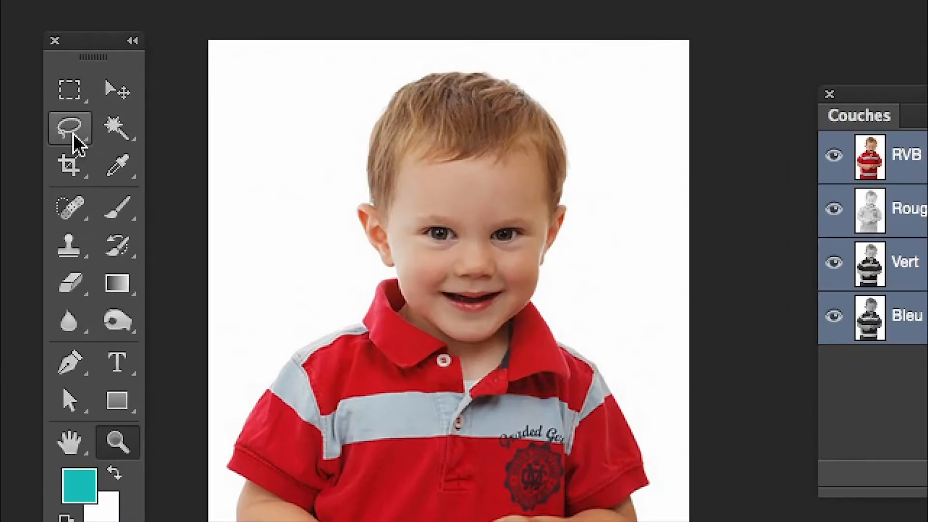
{"action": "left_click", "coordinate": [74, 136]}
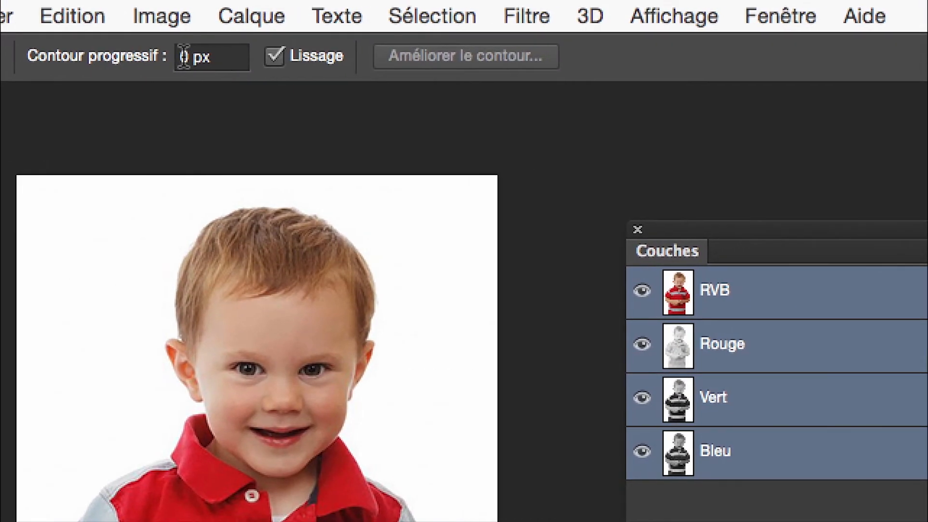
{"action": "left_click", "coordinate": [247, 24]}
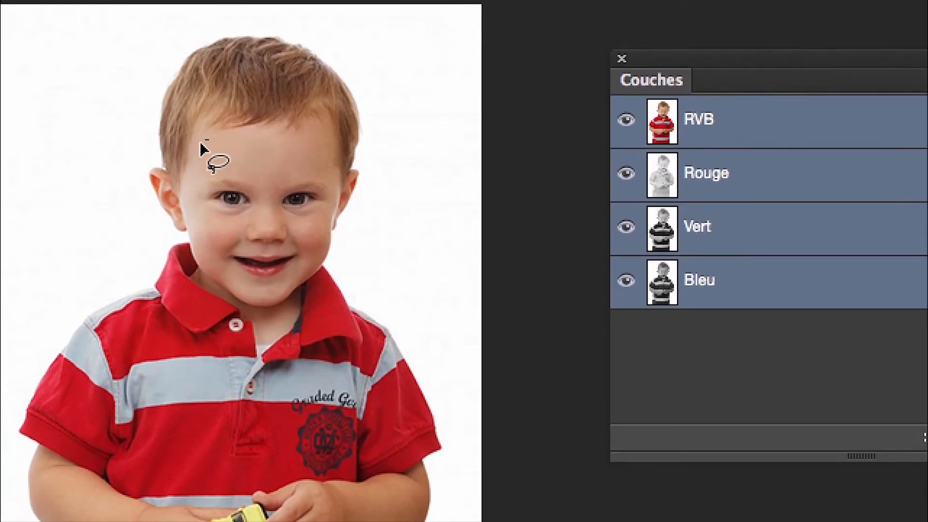
{"action": "mouse_move", "coordinate": [202, 145]}
{"action": "left_mouse_down"}
{"action": "mouse_move", "coordinate": [201, 163]}
{"action": "mouse_move", "coordinate": [218, 177]}
{"action": "mouse_move", "coordinate": [291, 178]}
{"action": "left_mouse_up"}
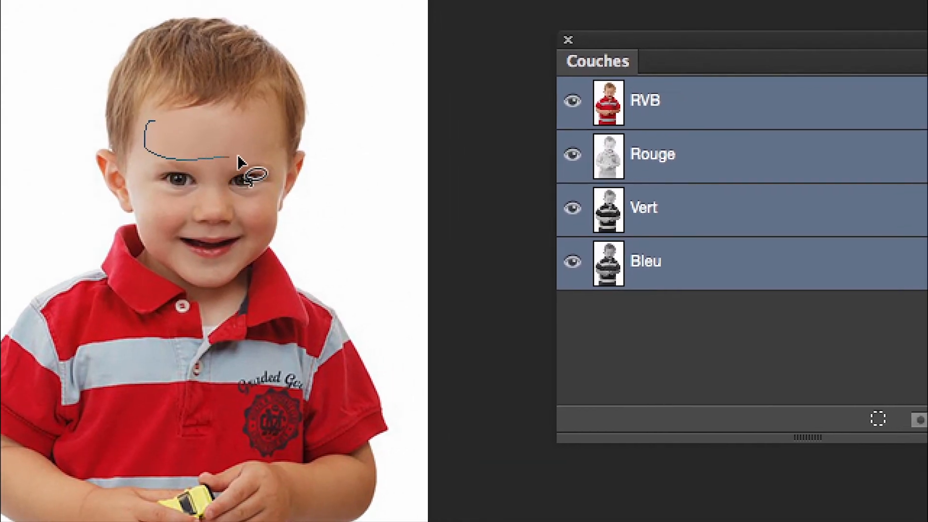
{"action": "mouse_move", "coordinate": [238, 161]}
{"action": "left_mouse_down"}
{"action": "mouse_move", "coordinate": [269, 164]}
{"action": "mouse_move", "coordinate": [275, 145]}
{"action": "mouse_move", "coordinate": [260, 124]}
{"action": "mouse_move", "coordinate": [203, 123]}
{"action": "mouse_move", "coordinate": [211, 140]}
{"action": "mouse_move", "coordinate": [201, 148]}
{"action": "mouse_move", "coordinate": [209, 224]}
{"action": "left_mouse_up"}
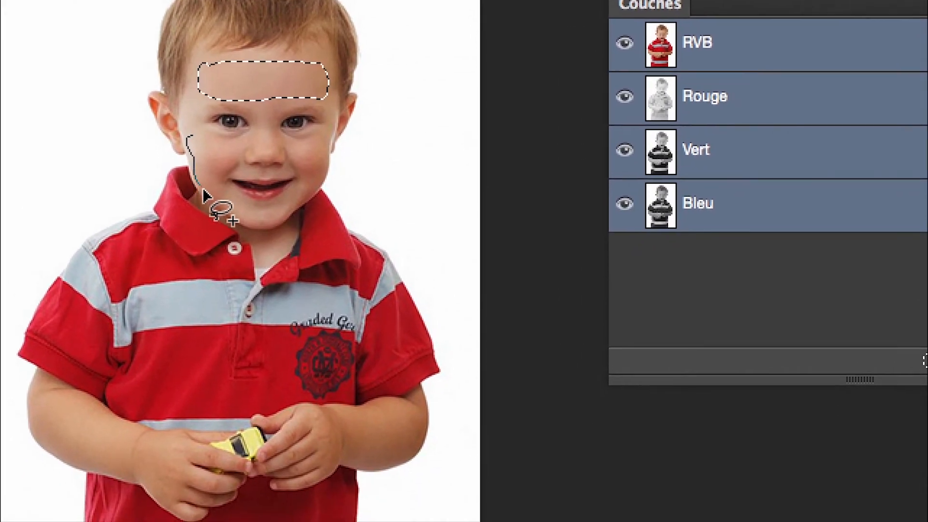
{"action": "mouse_move", "coordinate": [203, 191]}
{"action": "left_mouse_down"}
{"action": "mouse_move", "coordinate": [223, 183]}
{"action": "mouse_move", "coordinate": [236, 162]}
{"action": "mouse_move", "coordinate": [189, 138]}
{"action": "left_mouse_up"}
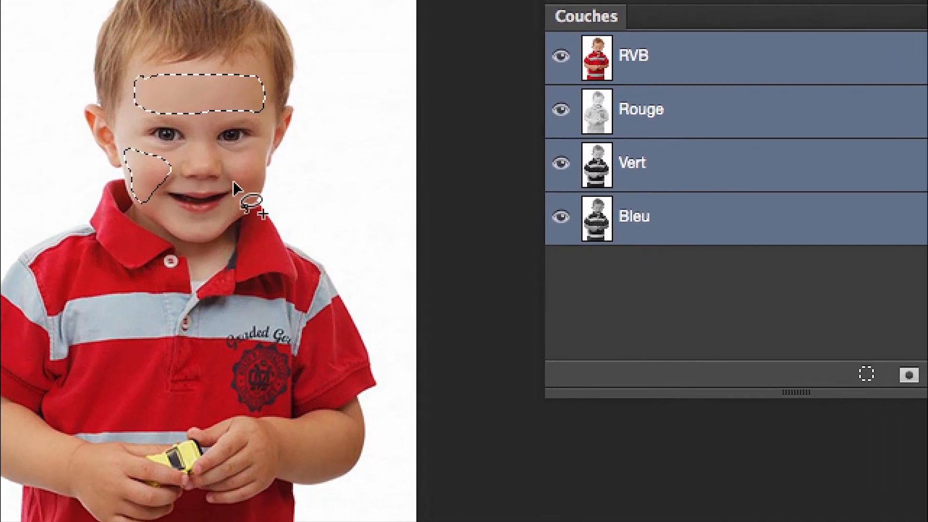
{"action": "mouse_move", "coordinate": [234, 163]}
{"action": "left_mouse_down"}
{"action": "mouse_move", "coordinate": [237, 198]}
{"action": "mouse_move", "coordinate": [251, 180]}
{"action": "mouse_move", "coordinate": [239, 171]}
{"action": "mouse_move", "coordinate": [231, 190]}
{"action": "mouse_move", "coordinate": [240, 206]}
{"action": "mouse_move", "coordinate": [188, 220]}
{"action": "mouse_move", "coordinate": [198, 189]}
{"action": "mouse_move", "coordinate": [187, 188]}
{"action": "mouse_move", "coordinate": [237, 206]}
{"action": "mouse_move", "coordinate": [260, 202]}
{"action": "mouse_move", "coordinate": [232, 195]}
{"action": "left_mouse_up"}
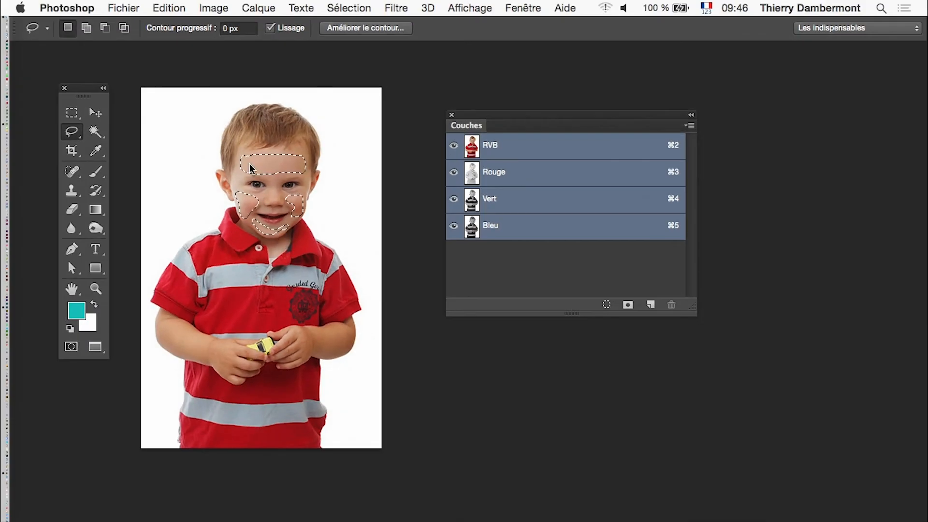
Review the indexed-colour conversion settings with the skin areas of the face selected, and cancel the conversion.
{"action": "left_click", "coordinate": [213, 8]}
{"action": "mouse_move", "coordinate": [230, 25]}
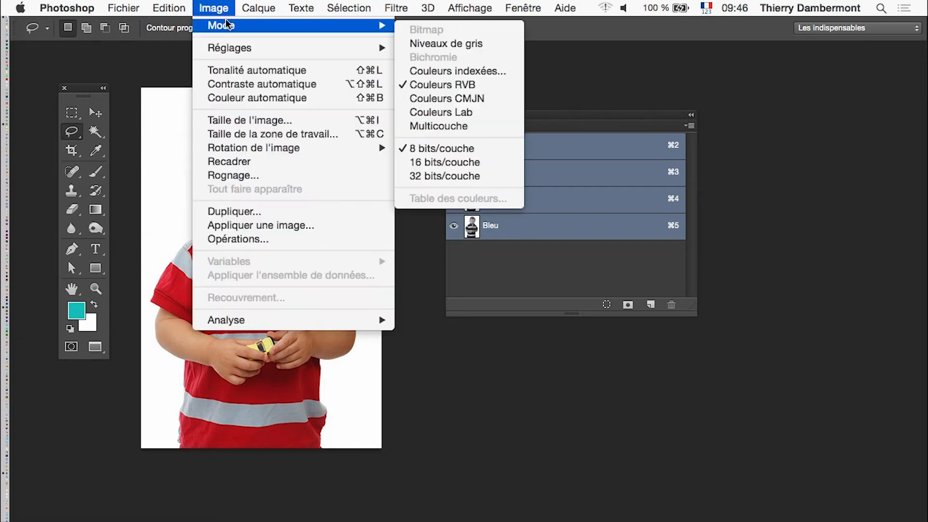
{"action": "left_click", "coordinate": [498, 70]}
{"action": "key", "text": "alt"}
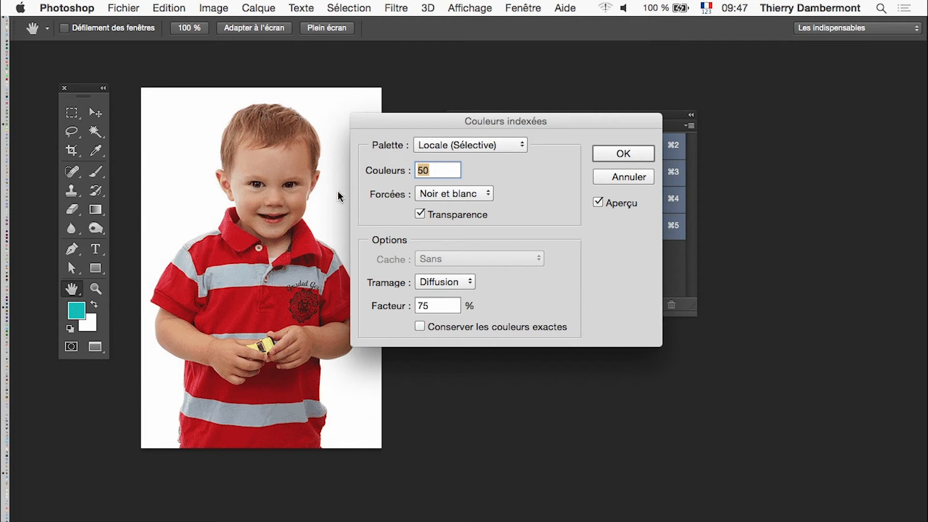
{"action": "left_click", "coordinate": [620, 180]}
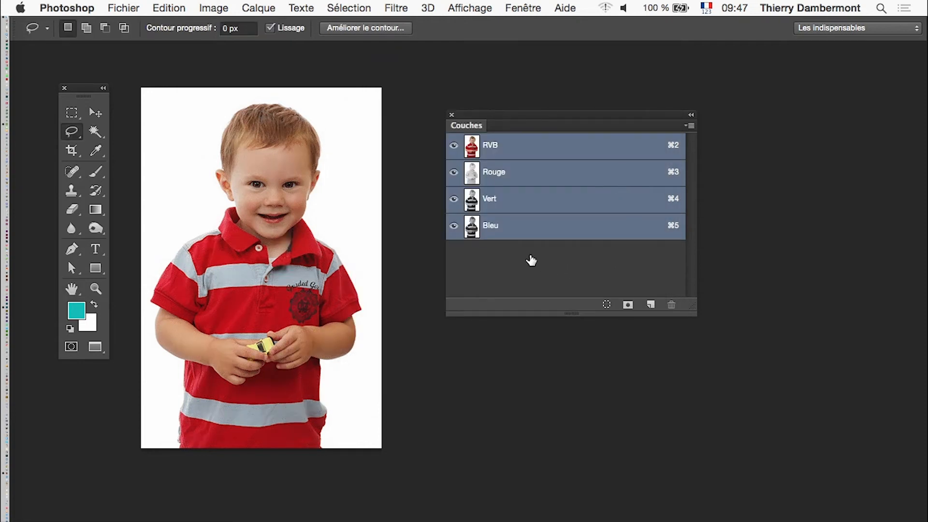
Duplicate the portrait as "portrait-kid-REDIMM-01 copie".
{"action": "left_click", "coordinate": [213, 8]}
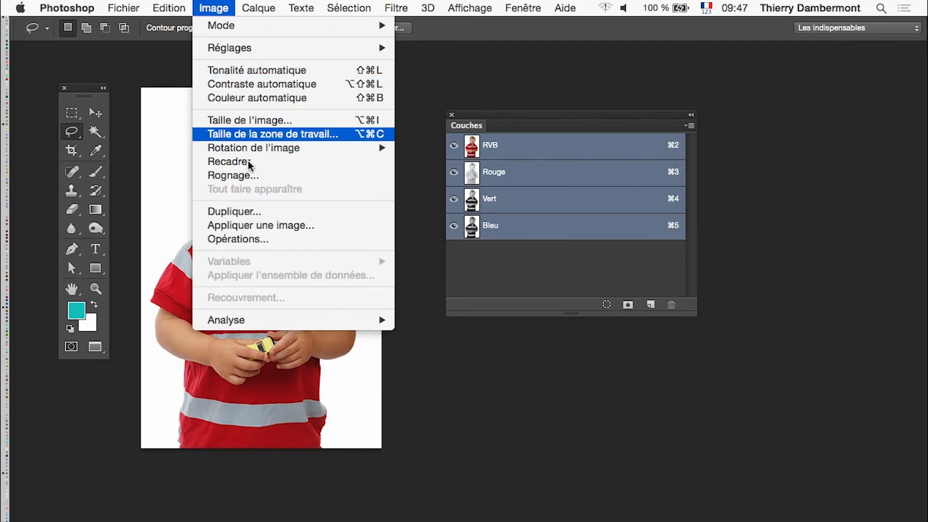
{"action": "left_click", "coordinate": [227, 213]}
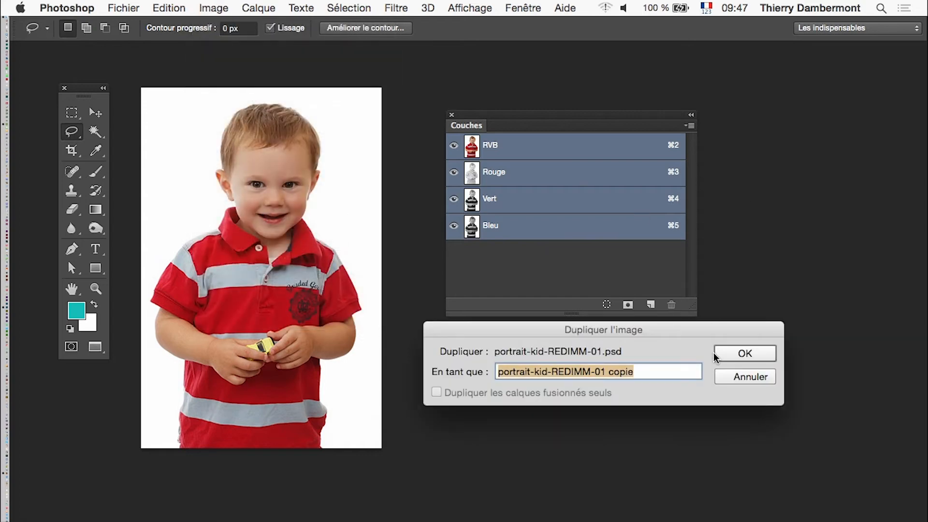
{"action": "left_click", "coordinate": [745, 355]}
Return to the floating-window screen mode, place the copy's window beside the original, and make the original portrait active.
{"action": "key", "text": "f"}
{"action": "key", "text": "f"}
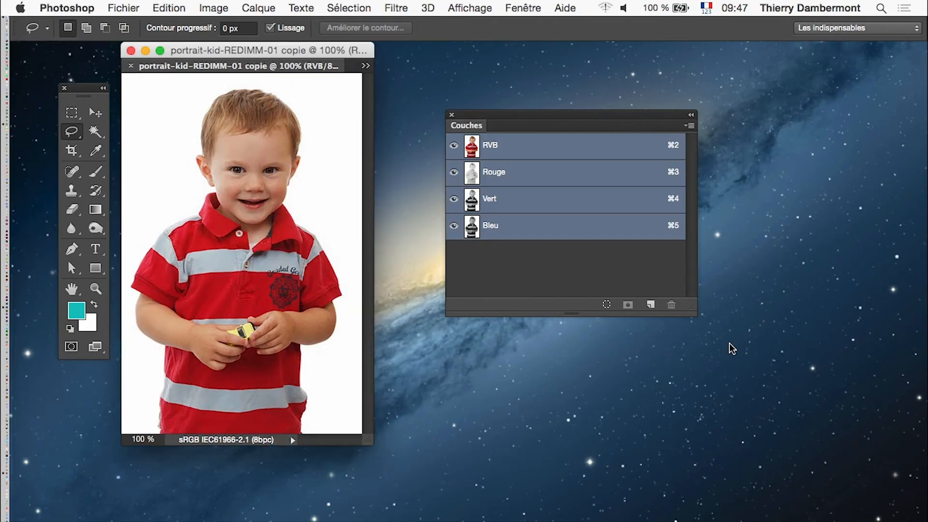
{"action": "left_click_drag", "start_coordinate": [245, 66], "coordinate": [583, 56]}
{"action": "left_click_drag", "start_coordinate": [568, 114], "coordinate": [567, 114]}
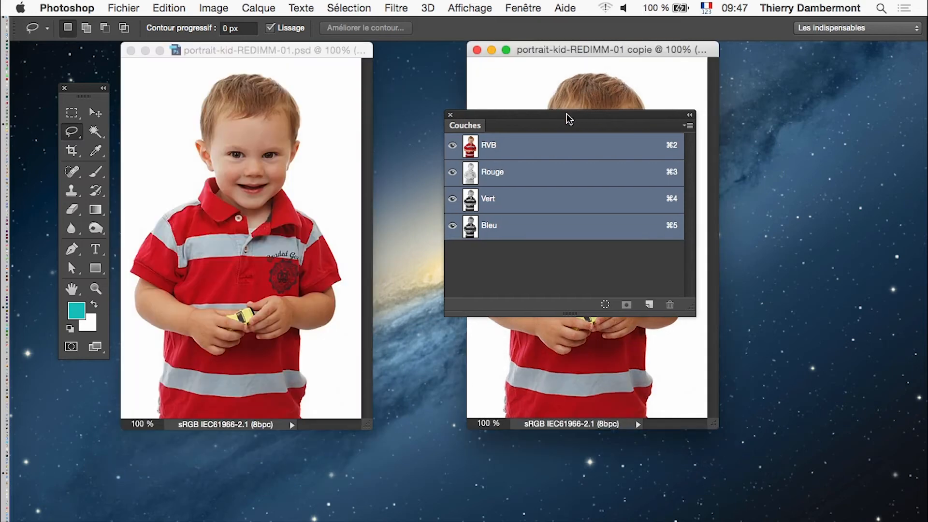
{"action": "left_click", "coordinate": [314, 60]}
{"action": "left_click", "coordinate": [197, 7]}
{"action": "mouse_move", "coordinate": [223, 27]}
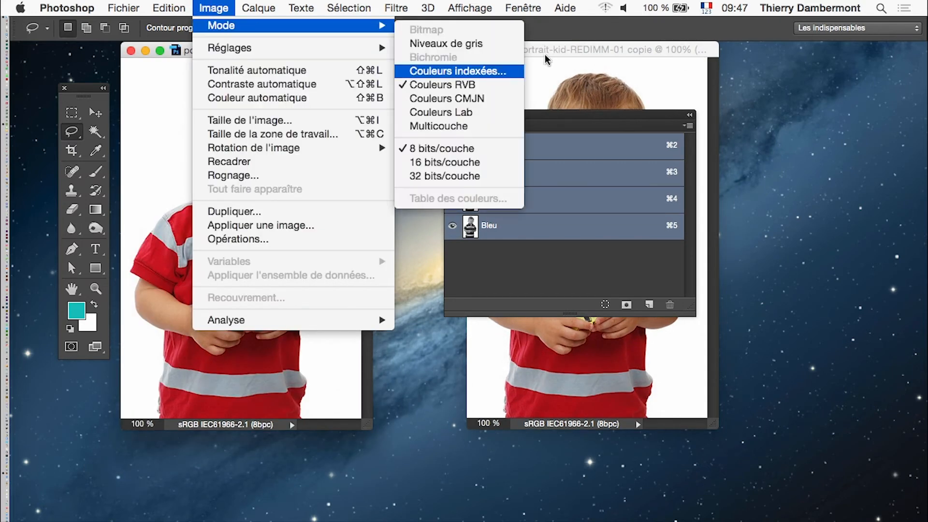
{"action": "left_click", "coordinate": [459, 71]}
{"action": "left_click", "coordinate": [610, 176]}
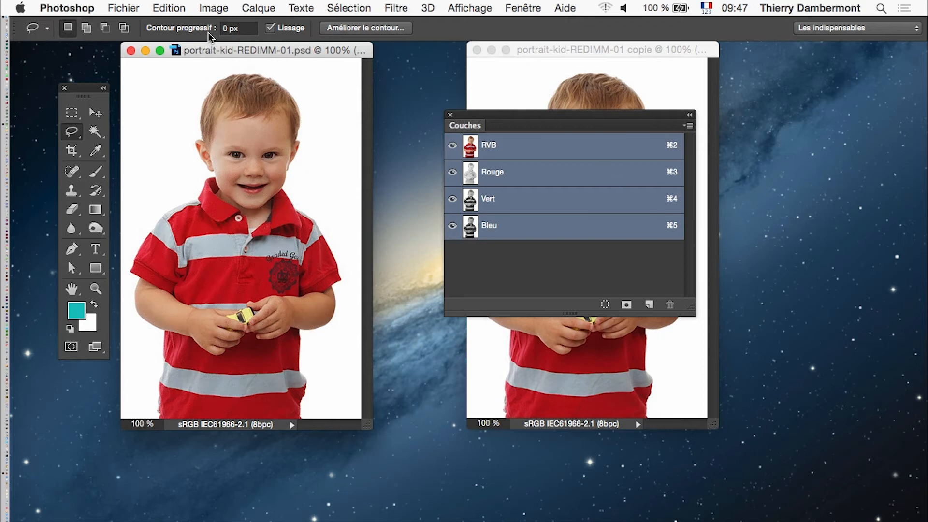
Remove the selection from the original portrait.
{"action": "left_click", "coordinate": [348, 8]}
{"action": "left_click", "coordinate": [351, 38]}
{"action": "left_click", "coordinate": [346, 7]}
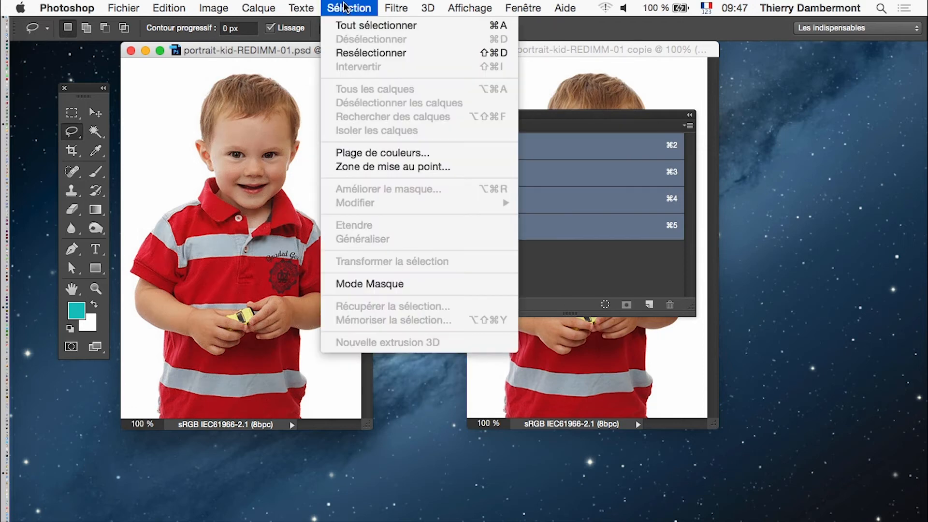
{"action": "left_click", "coordinate": [352, 37]}
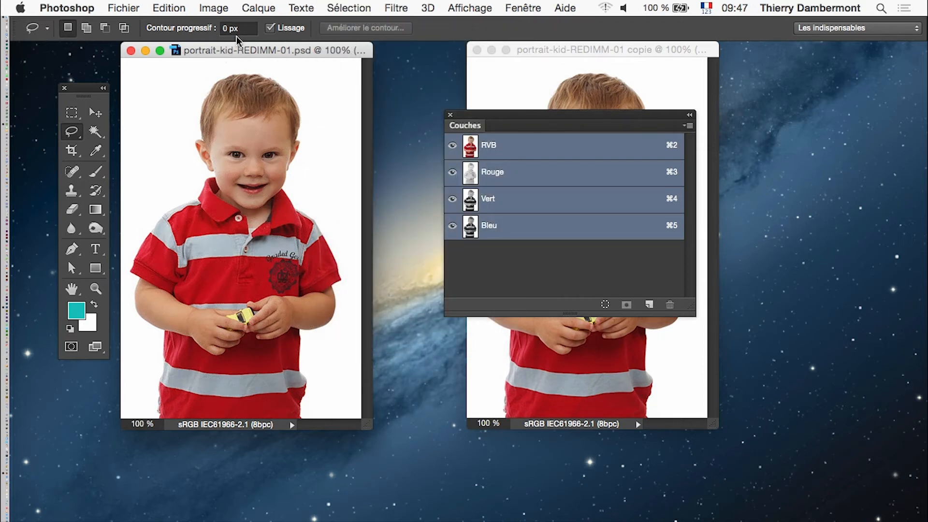
Convert the original portrait to indexed colours with a Locale (Sélective) palette of 50 colours and 75 % Diffusion dithering.
{"action": "left_click", "coordinate": [213, 8]}
{"action": "mouse_move", "coordinate": [222, 25]}
{"action": "left_click", "coordinate": [464, 68]}
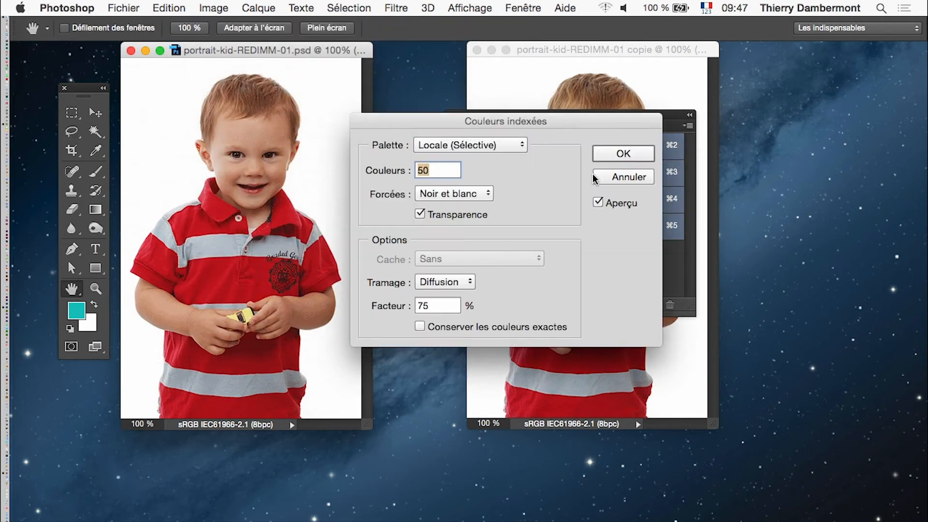
{"action": "left_click", "coordinate": [628, 155]}
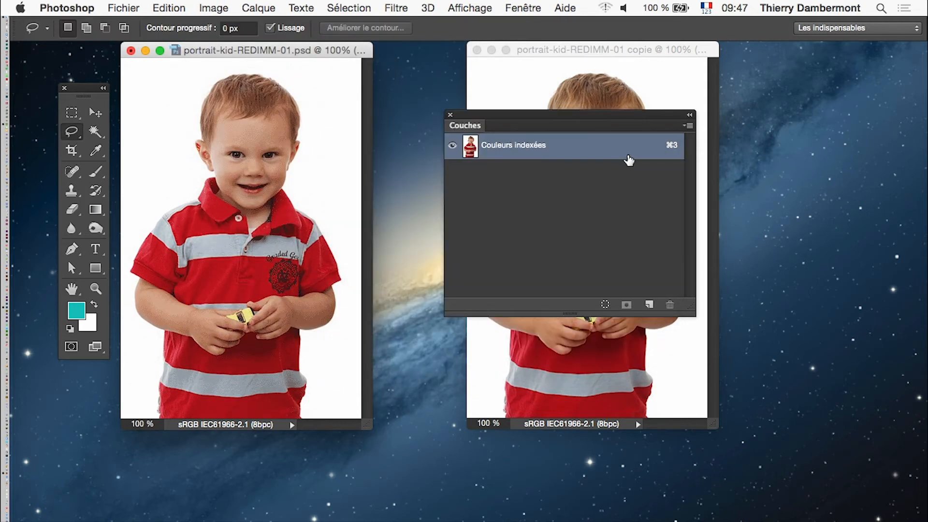
Move the Couches panel clear of the copy and select the boy's forehead in the copy with the Lasso.
{"action": "left_click", "coordinate": [580, 54]}
{"action": "left_click_drag", "start_coordinate": [499, 118], "coordinate": [774, 166]}
{"action": "scroll", "coordinate": [647, 159], "scroll_direction": "up", "scroll_amount": 5}
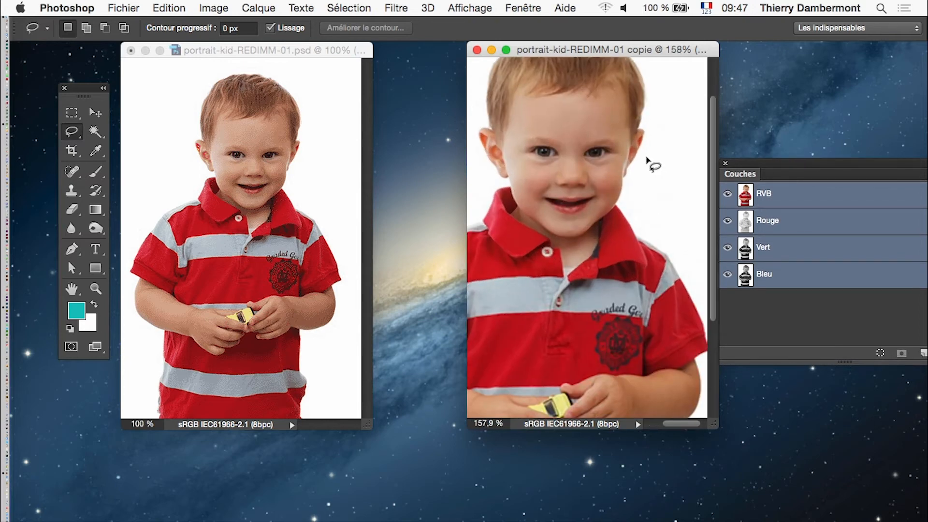
{"action": "left_click_drag", "start_coordinate": [572, 201], "coordinate": [591, 262]}
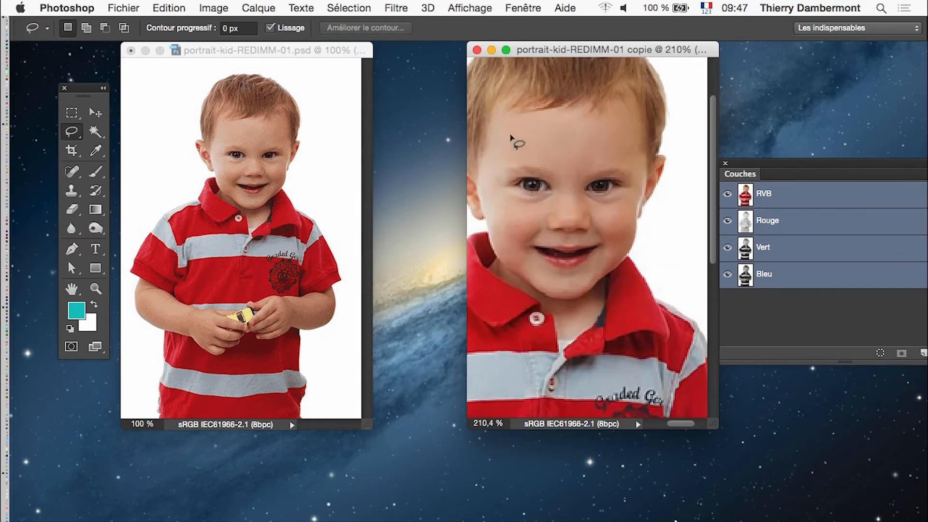
{"action": "left_click_drag", "start_coordinate": [504, 125], "coordinate": [498, 164]}
{"action": "left_click_drag", "start_coordinate": [516, 116], "coordinate": [512, 115]}
Add both cheeks and the chin to the forehead selection in the copy with the Lasso.
{"action": "key", "text": "shift"}
{"action": "mouse_move", "coordinate": [489, 184]}
{"action": "left_mouse_down"}
{"action": "mouse_move", "coordinate": [512, 251]}
{"action": "mouse_move", "coordinate": [538, 216]}
{"action": "mouse_move", "coordinate": [506, 202]}
{"action": "mouse_move", "coordinate": [485, 164]}
{"action": "mouse_move", "coordinate": [481, 193]}
{"action": "mouse_move", "coordinate": [512, 253]}
{"action": "left_mouse_up"}
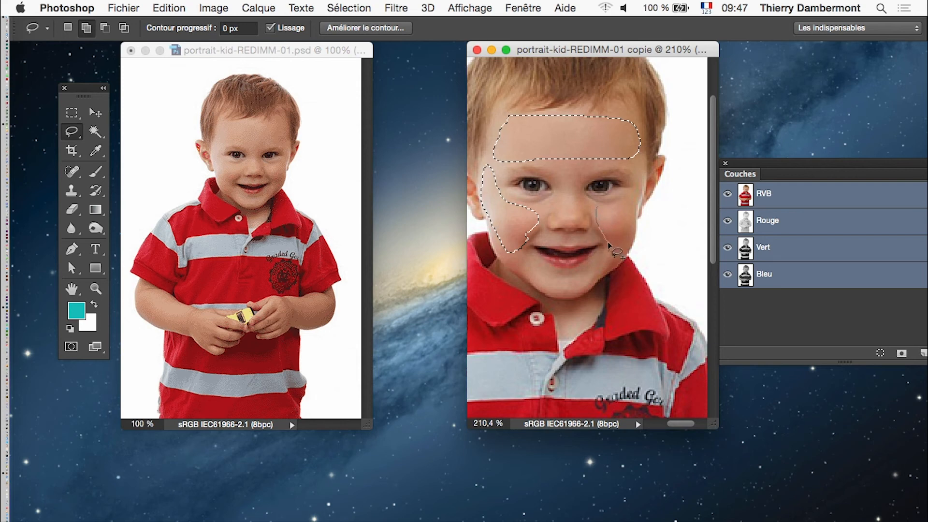
{"action": "left_click_drag", "start_coordinate": [604, 260], "coordinate": [626, 242]}
{"action": "mouse_move", "coordinate": [634, 207]}
{"action": "left_mouse_down"}
{"action": "mouse_move", "coordinate": [632, 192]}
{"action": "mouse_move", "coordinate": [596, 210]}
{"action": "left_mouse_up"}
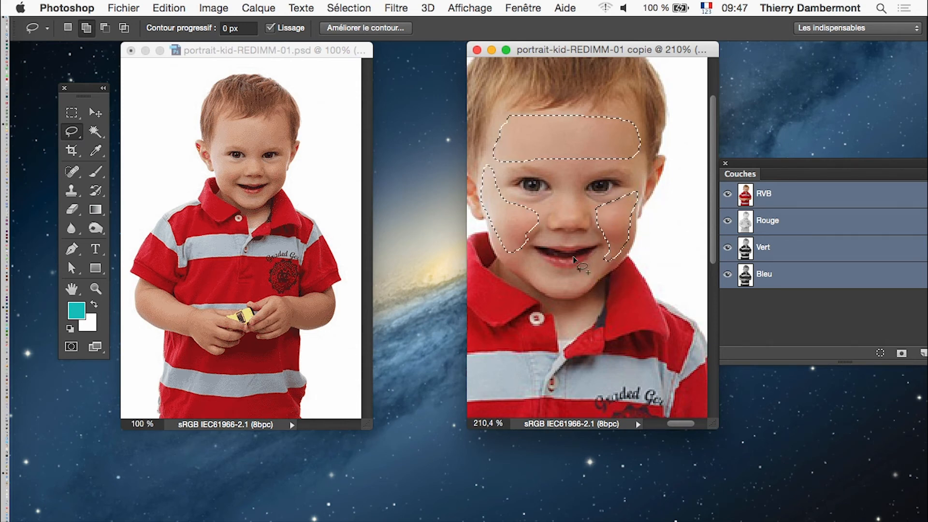
{"action": "left_click_drag", "start_coordinate": [586, 269], "coordinate": [605, 259]}
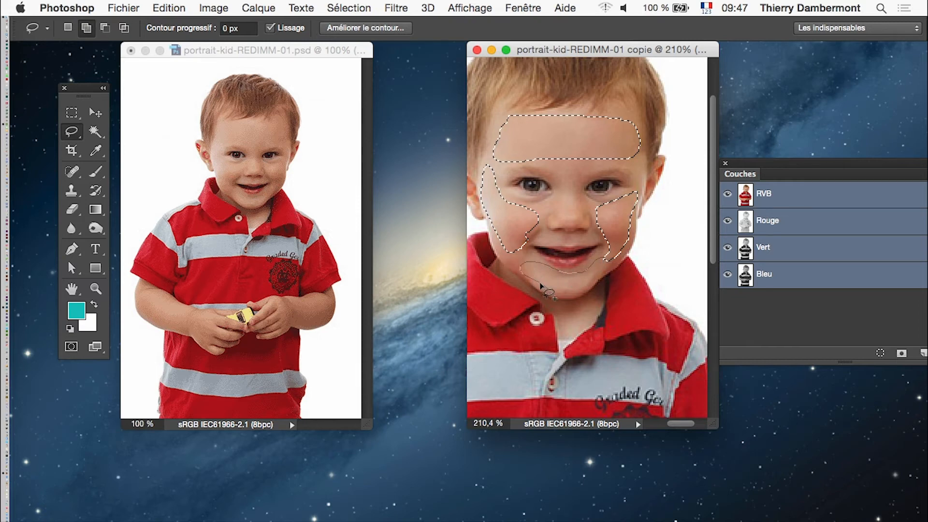
{"action": "left_click_drag", "start_coordinate": [576, 294], "coordinate": [600, 283]}
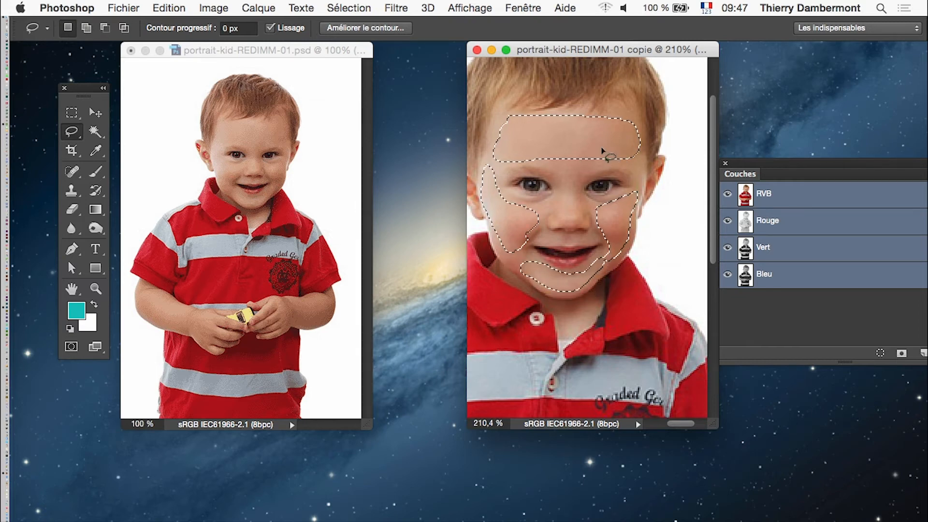
Convert the copy to indexed colours with the skin areas of the face selected.
{"action": "left_click", "coordinate": [213, 7]}
{"action": "mouse_move", "coordinate": [221, 25]}
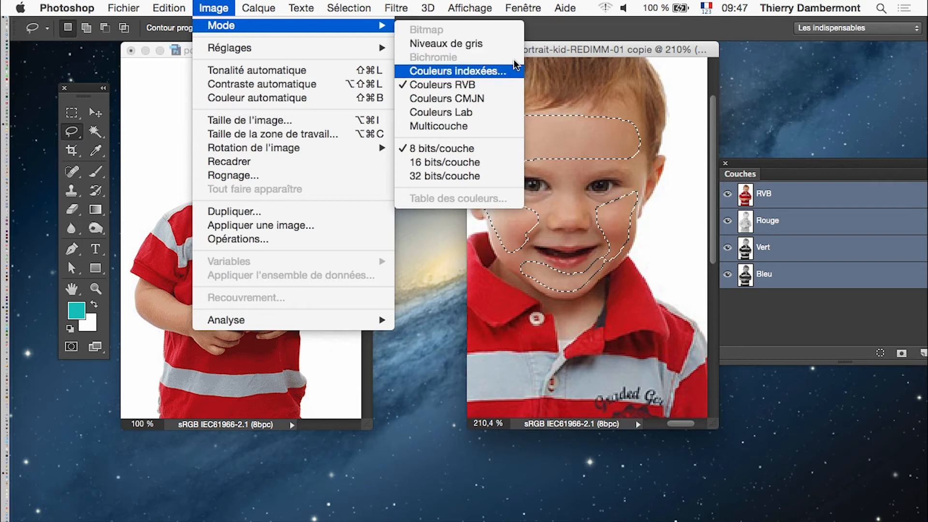
{"action": "left_click", "coordinate": [459, 68]}
{"action": "left_click", "coordinate": [617, 160]}
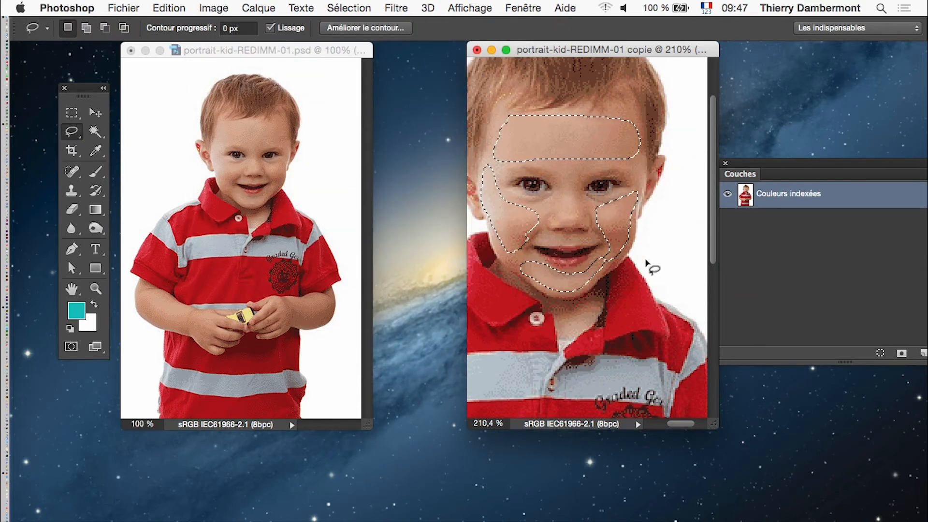
Enlarge both portrait windows for a close-up comparison and move the Couches panel off the copy.
{"action": "left_click", "coordinate": [621, 231], "text": "super"}
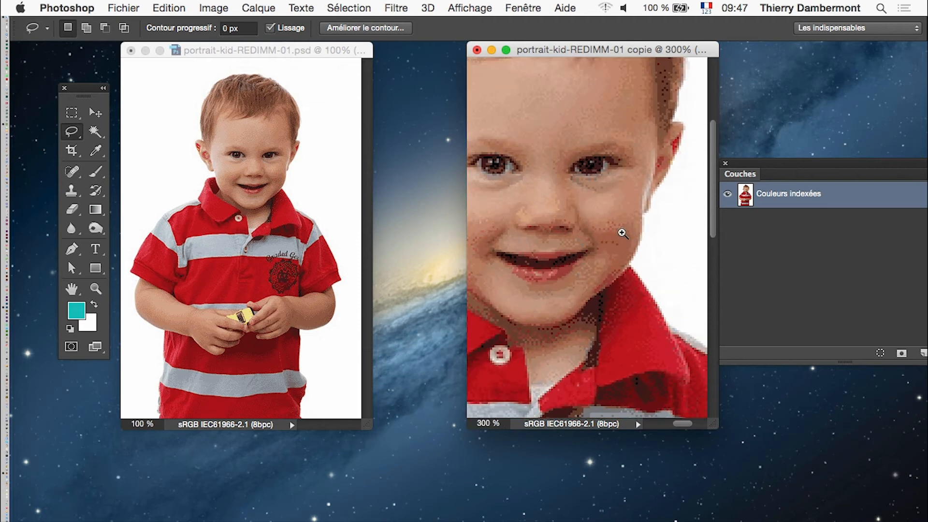
{"action": "left_click", "coordinate": [263, 184]}
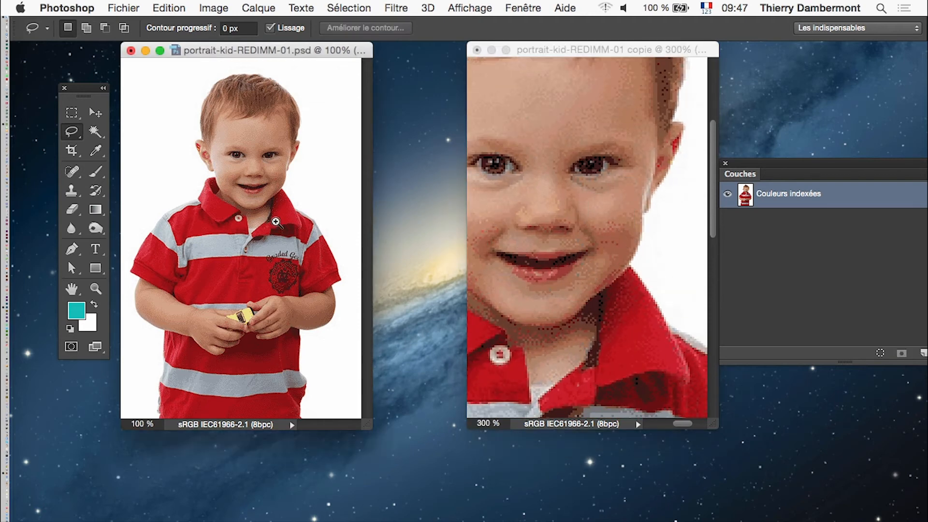
{"action": "left_click", "coordinate": [264, 184], "text": "super"}
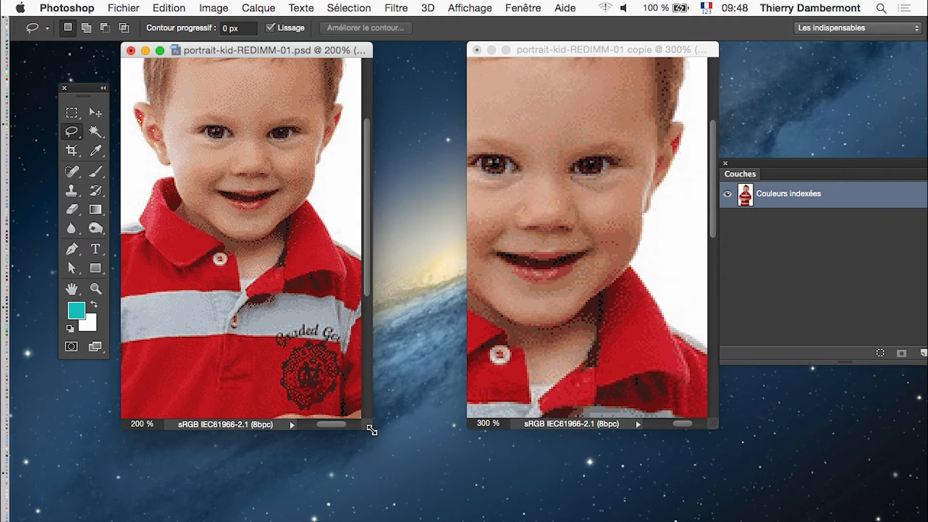
{"action": "left_click_drag", "start_coordinate": [371, 429], "coordinate": [476, 521]}
{"action": "left_click_drag", "start_coordinate": [713, 424], "coordinate": [835, 521]}
{"action": "left_click_drag", "start_coordinate": [570, 290], "coordinate": [641, 350]}
{"action": "left_click", "coordinate": [634, 315]}
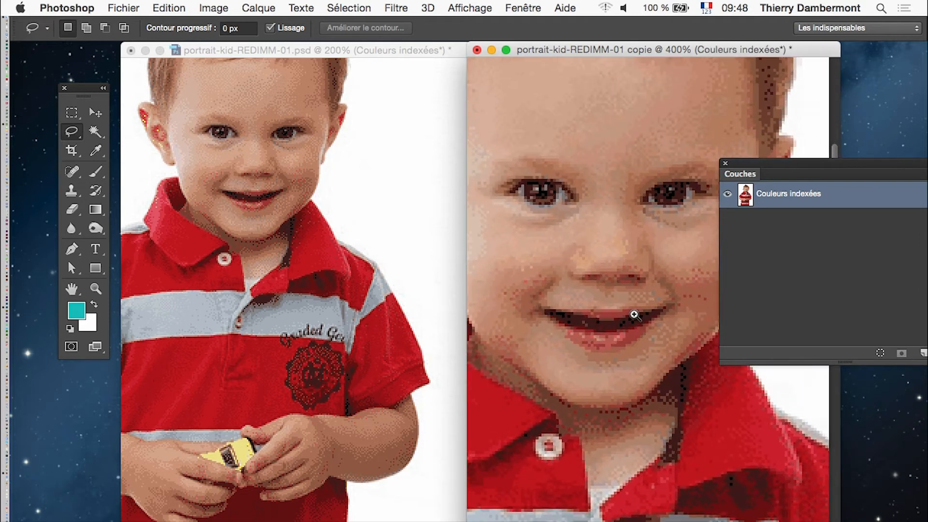
{"action": "left_click_drag", "start_coordinate": [734, 164], "coordinate": [858, 196]}
Compare the dithering of the face, shirt and hands in the original and the copy at 400 %.
{"action": "left_click", "coordinate": [338, 186]}
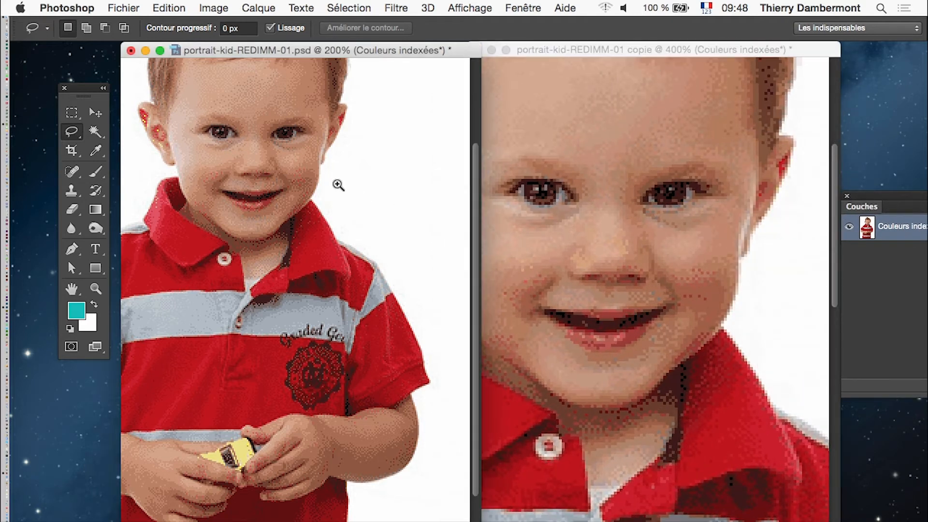
{"action": "left_click", "coordinate": [255, 158]}
{"action": "left_click", "coordinate": [257, 163]}
{"action": "left_click_drag", "start_coordinate": [255, 165], "coordinate": [324, 293]}
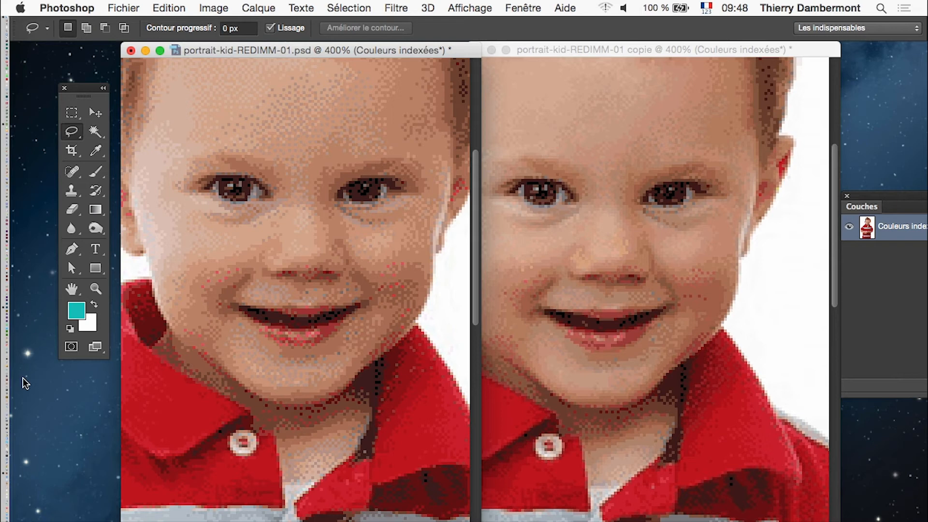
{"action": "scroll", "coordinate": [302, 387], "scroll_direction": "down", "scroll_amount": 15}
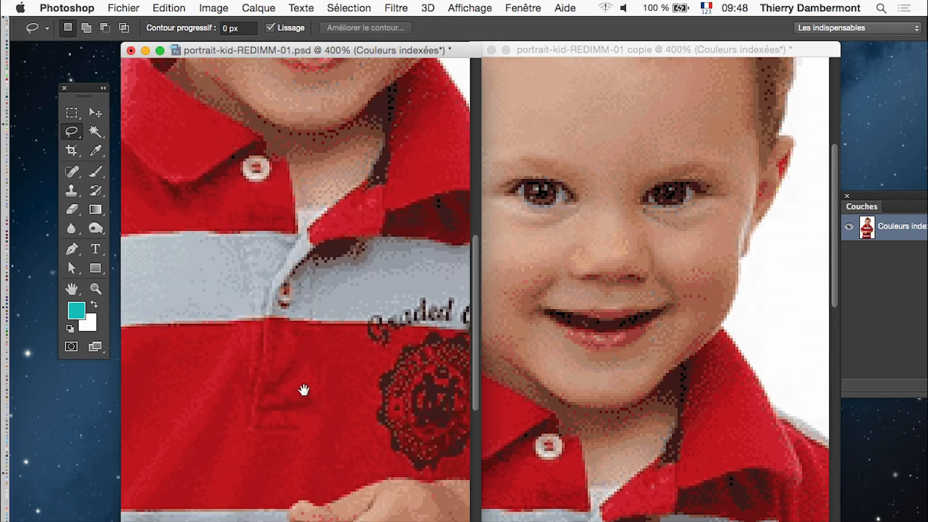
{"action": "left_click", "coordinate": [622, 449]}
{"action": "scroll", "coordinate": [652, 472], "scroll_direction": "down", "scroll_amount": 15}
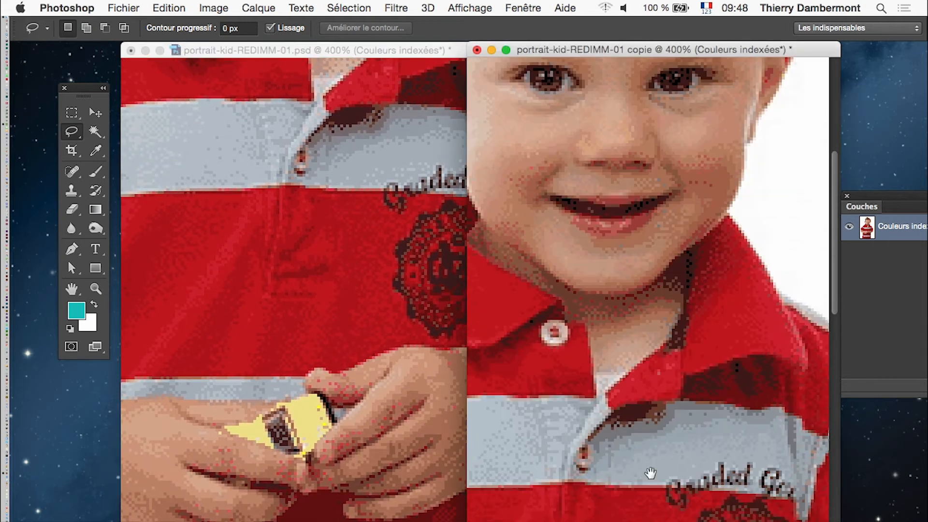
{"action": "left_click_drag", "start_coordinate": [644, 353], "coordinate": [639, 280]}
{"action": "scroll", "coordinate": [638, 334], "scroll_direction": "down", "scroll_amount": 10}
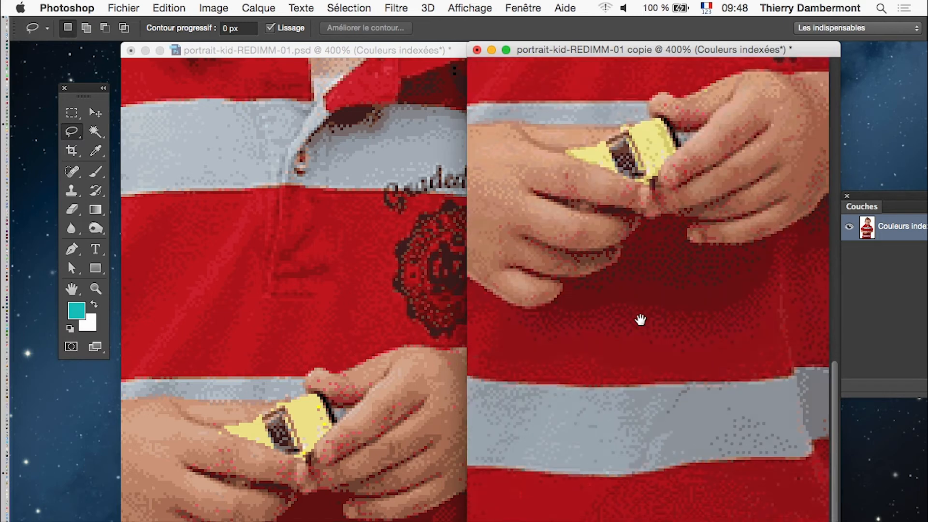
{"action": "left_click", "coordinate": [414, 445]}
{"action": "scroll", "coordinate": [309, 387], "scroll_direction": "down", "scroll_amount": 15}
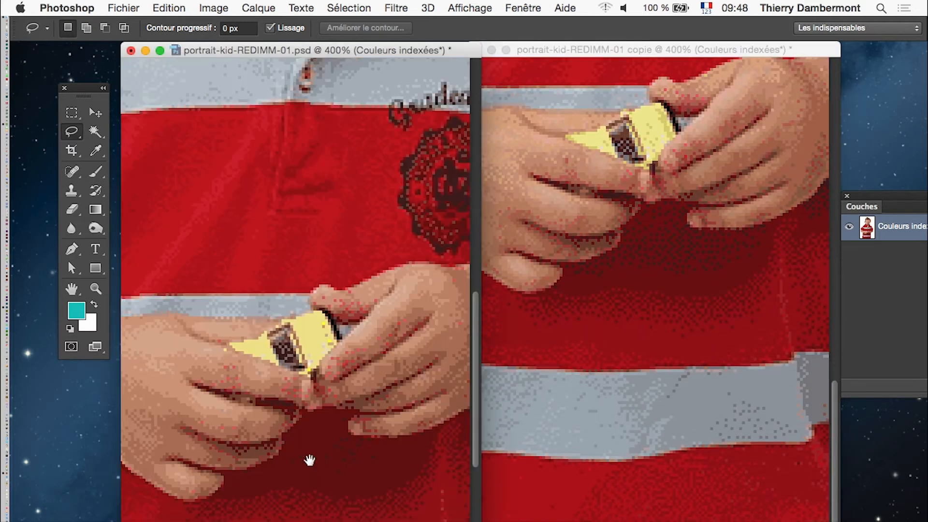
{"action": "scroll", "coordinate": [317, 261], "scroll_direction": "right", "scroll_amount": 5}
{"action": "scroll", "coordinate": [318, 270], "scroll_direction": "down", "scroll_amount": 3}
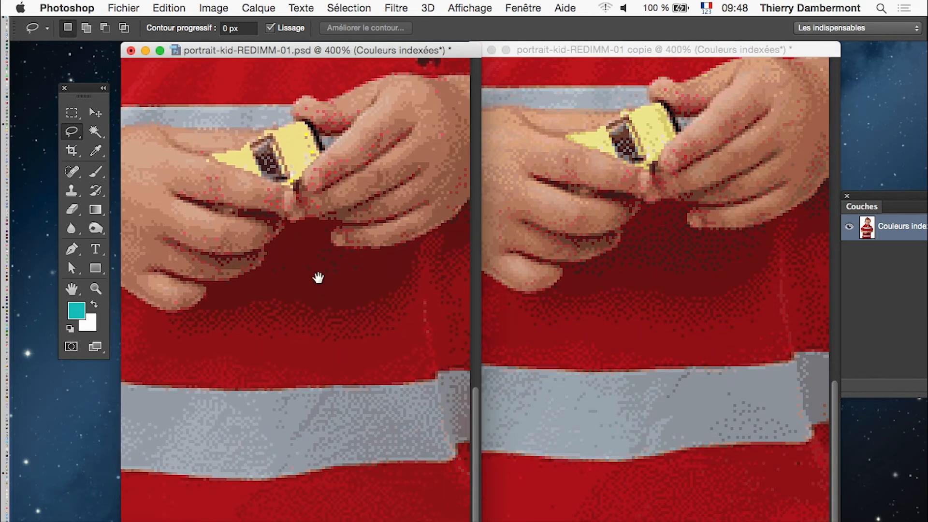
Compare the overall rendering of the two indexed portraits at lower magnification, including the faces and shirts.
{"action": "left_click", "coordinate": [366, 393], "text": "alt"}
{"action": "left_click", "coordinate": [365, 394], "text": "alt"}
{"action": "left_click", "coordinate": [550, 407], "text": "alt"}
{"action": "left_click", "coordinate": [627, 400], "text": "alt"}
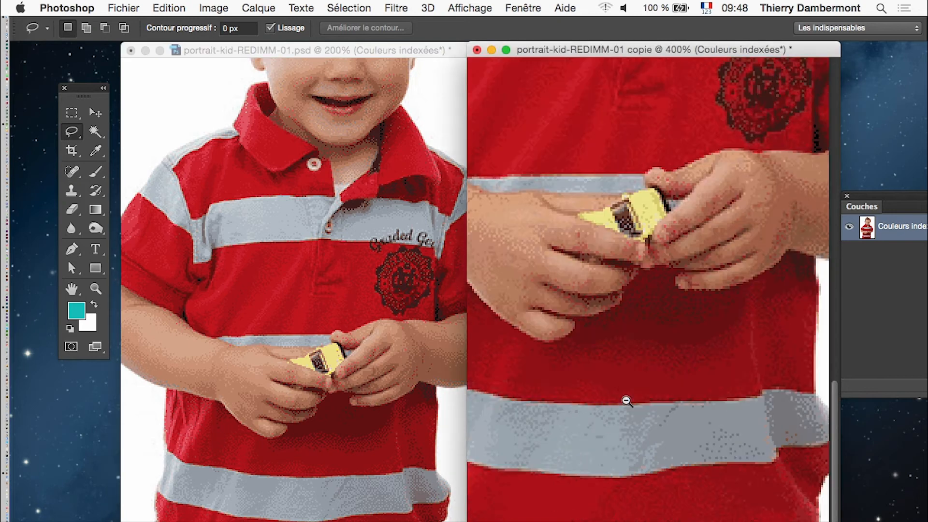
{"action": "left_click", "coordinate": [626, 401], "text": "alt"}
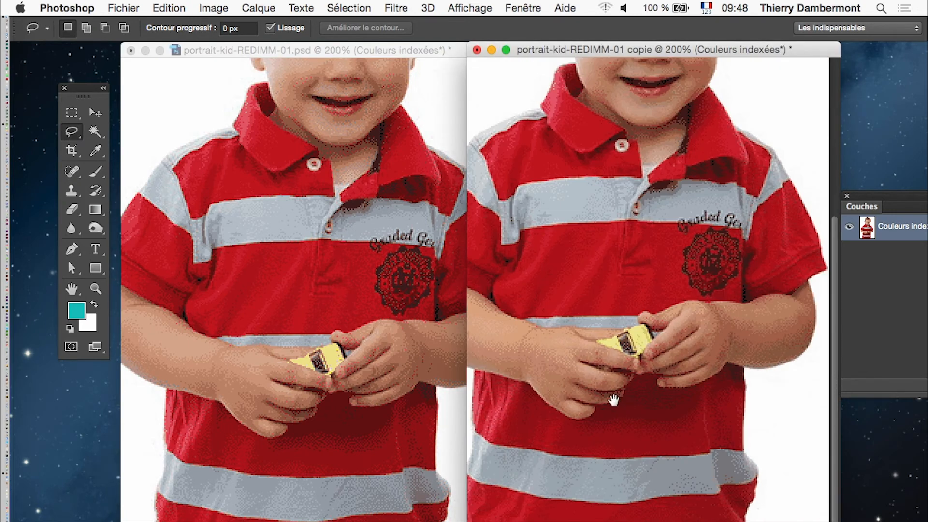
{"action": "left_click_drag", "start_coordinate": [613, 400], "coordinate": [682, 440]}
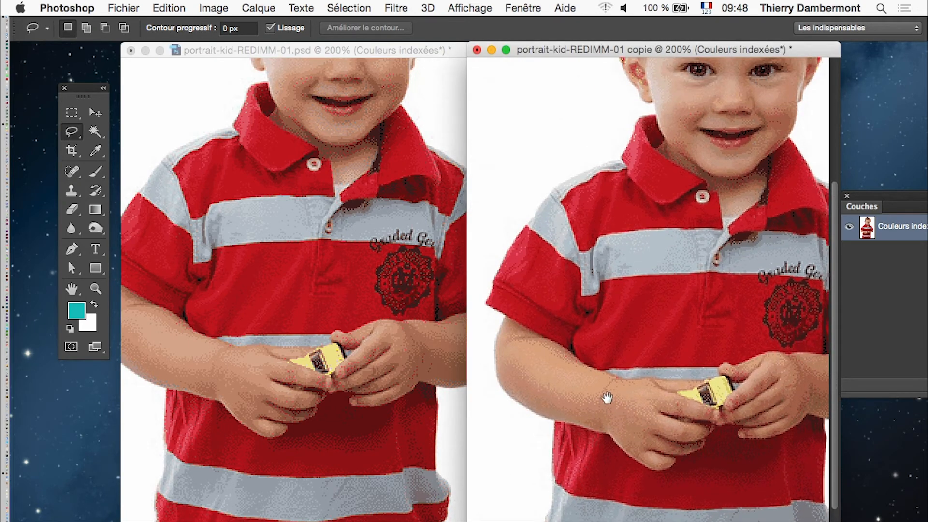
{"action": "left_click_drag", "start_coordinate": [676, 285], "coordinate": [592, 423]}
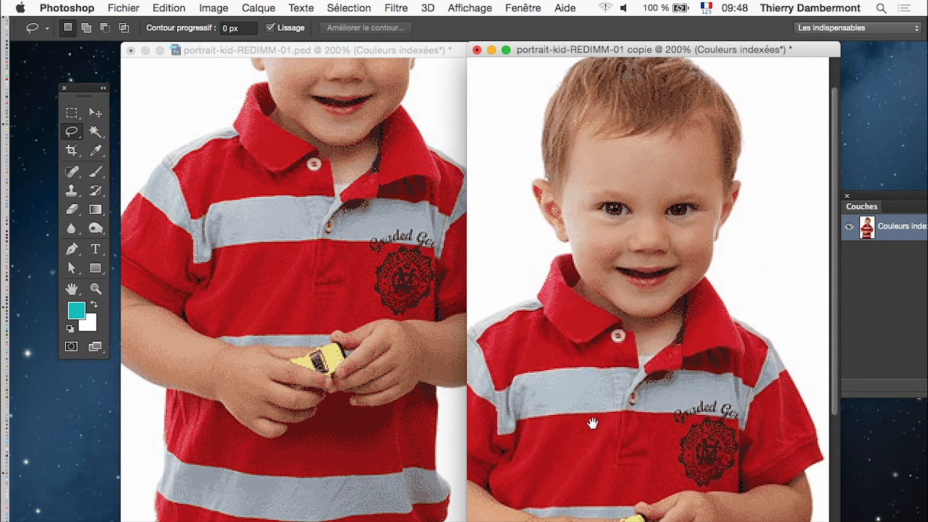
{"action": "left_click", "coordinate": [347, 339]}
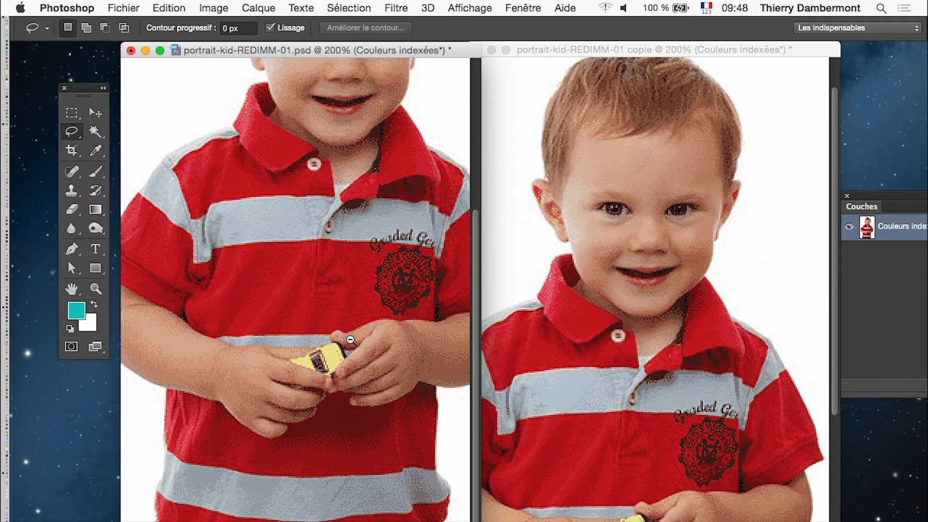
{"action": "left_click", "coordinate": [351, 340], "text": "alt"}
{"action": "left_click", "coordinate": [323, 280]}
{"action": "left_click", "coordinate": [321, 267]}
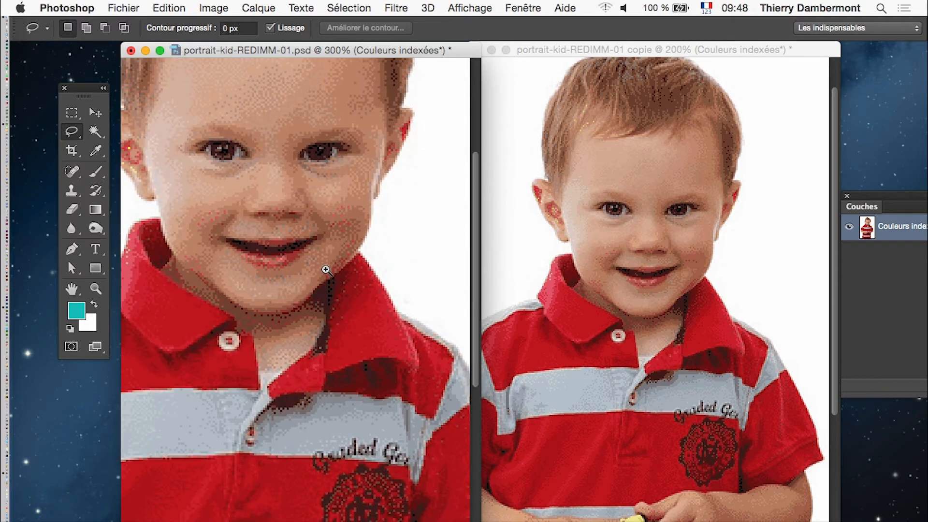
Compare the dithering of the boy's face in the original at 300 % and in the copy at up to 400 %.
{"action": "left_click_drag", "start_coordinate": [296, 194], "coordinate": [367, 265]}
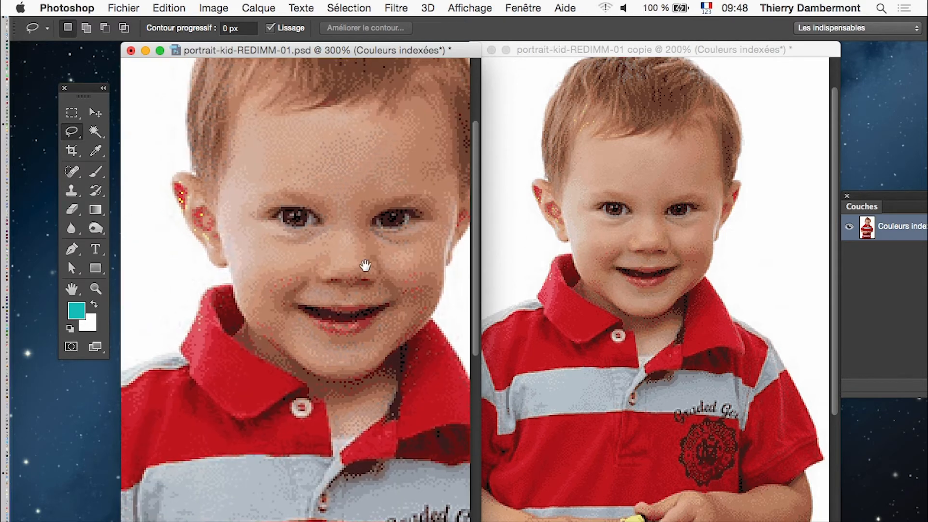
{"action": "left_click_drag", "start_coordinate": [414, 303], "coordinate": [377, 312]}
{"action": "left_click", "coordinate": [618, 238]}
{"action": "left_click", "coordinate": [653, 246]}
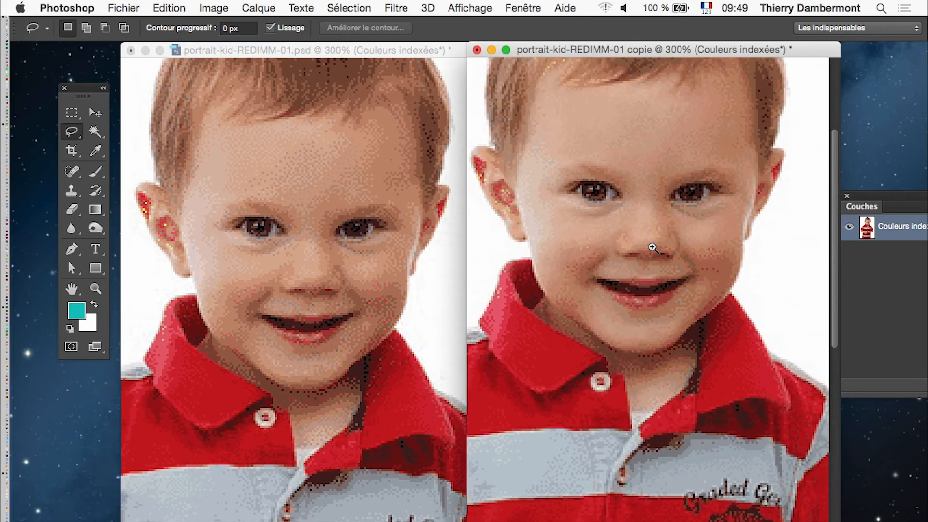
{"action": "left_click", "coordinate": [653, 247]}
{"action": "left_click_drag", "start_coordinate": [654, 253], "coordinate": [671, 293]}
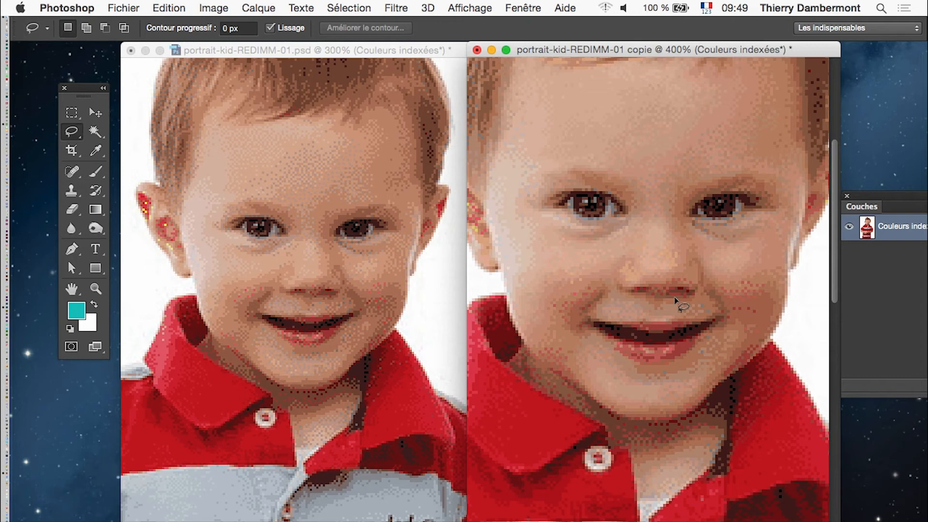
Compare the cheek, ear and shirt collar areas of both indexed portraits at 500 %.
{"action": "left_click_drag", "start_coordinate": [559, 398], "coordinate": [645, 387]}
{"action": "left_click", "coordinate": [583, 325]}
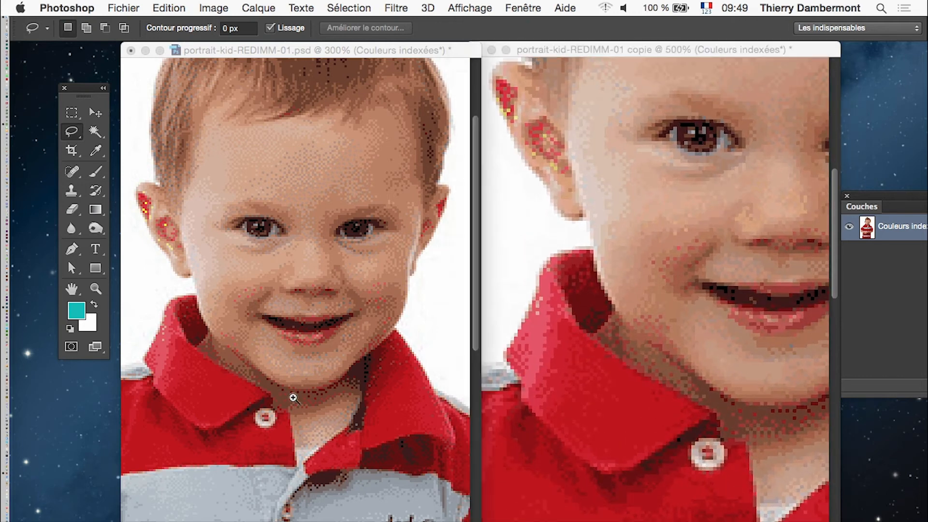
{"action": "left_click", "coordinate": [193, 353]}
{"action": "left_click", "coordinate": [189, 344]}
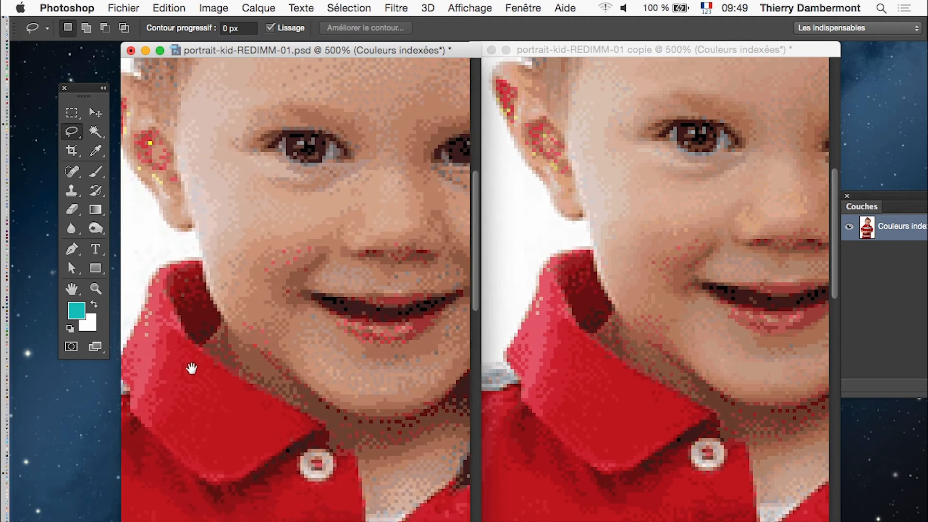
{"action": "left_click_drag", "start_coordinate": [194, 377], "coordinate": [221, 365]}
{"action": "left_click_drag", "start_coordinate": [284, 423], "coordinate": [334, 296]}
{"action": "left_click_drag", "start_coordinate": [283, 387], "coordinate": [314, 333]}
{"action": "left_click_drag", "start_coordinate": [690, 433], "coordinate": [744, 333]}
{"action": "left_click_drag", "start_coordinate": [632, 383], "coordinate": [515, 391]}
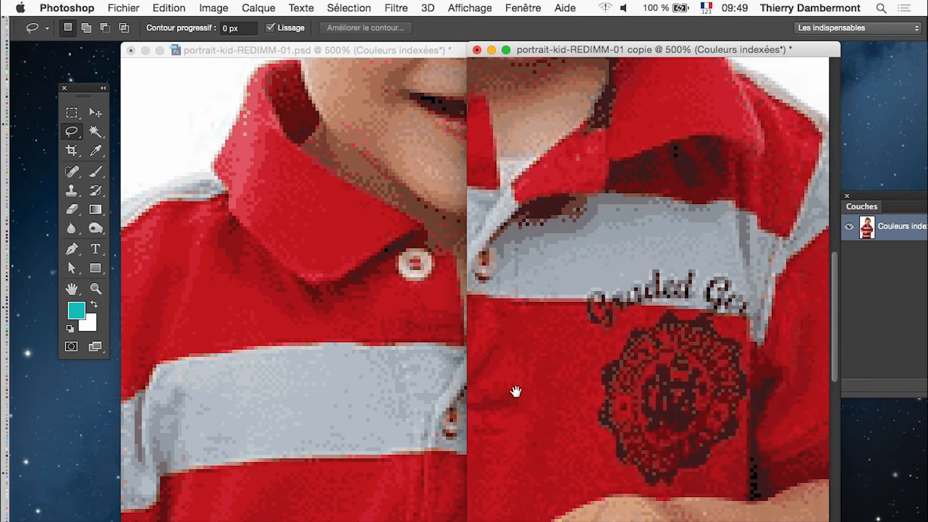
Compare the hands, dark red folds and lower grey shirt stripe in both portraits at 500 %.
{"action": "left_click_drag", "start_coordinate": [429, 420], "coordinate": [314, 411]}
{"action": "mouse_move", "coordinate": [382, 467]}
{"action": "left_mouse_down"}
{"action": "mouse_move", "coordinate": [200, 317]}
{"action": "mouse_move", "coordinate": [338, 179]}
{"action": "left_mouse_up"}
{"action": "left_click_drag", "start_coordinate": [311, 487], "coordinate": [377, 230]}
{"action": "left_click_drag", "start_coordinate": [637, 401], "coordinate": [686, 244]}
{"action": "left_click_drag", "start_coordinate": [629, 342], "coordinate": [796, 340]}
{"action": "left_click_drag", "start_coordinate": [584, 339], "coordinate": [651, 335]}
{"action": "left_click_drag", "start_coordinate": [628, 367], "coordinate": [633, 368]}
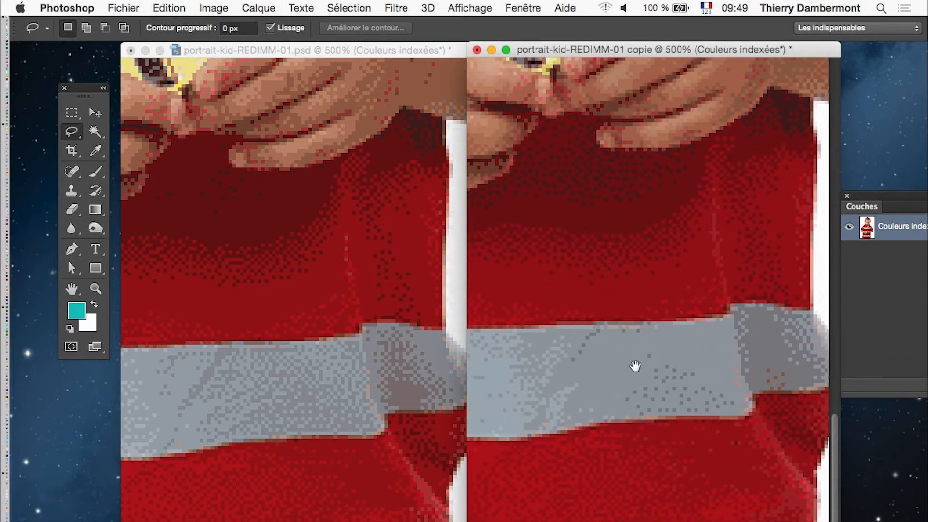
{"action": "mouse_move", "coordinate": [635, 366]}
{"action": "left_mouse_down"}
{"action": "mouse_move", "coordinate": [648, 366]}
{"action": "mouse_move", "coordinate": [619, 365]}
{"action": "mouse_move", "coordinate": [648, 364]}
{"action": "left_mouse_up"}
{"action": "left_click", "coordinate": [328, 378]}
{"action": "left_click_drag", "start_coordinate": [250, 377], "coordinate": [403, 376]}
{"action": "left_click", "coordinate": [591, 401]}
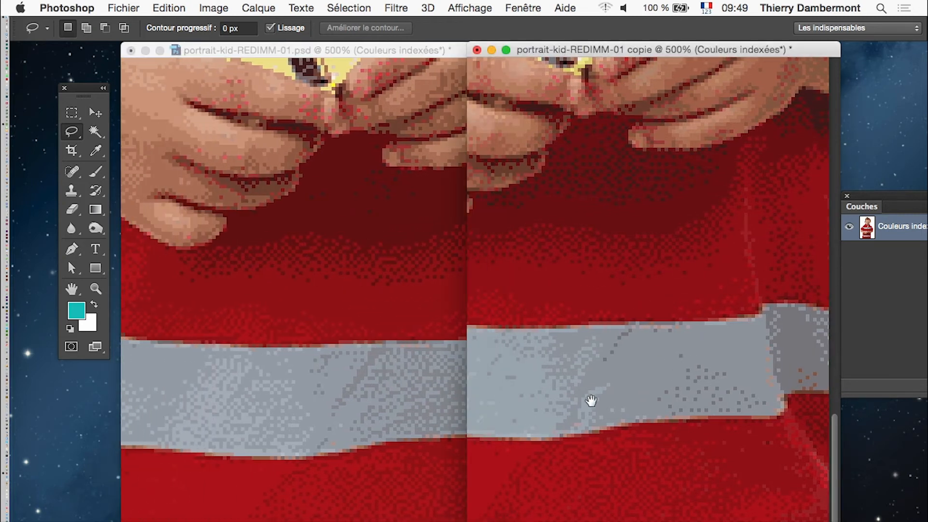
{"action": "left_click_drag", "start_coordinate": [478, 398], "coordinate": [589, 398]}
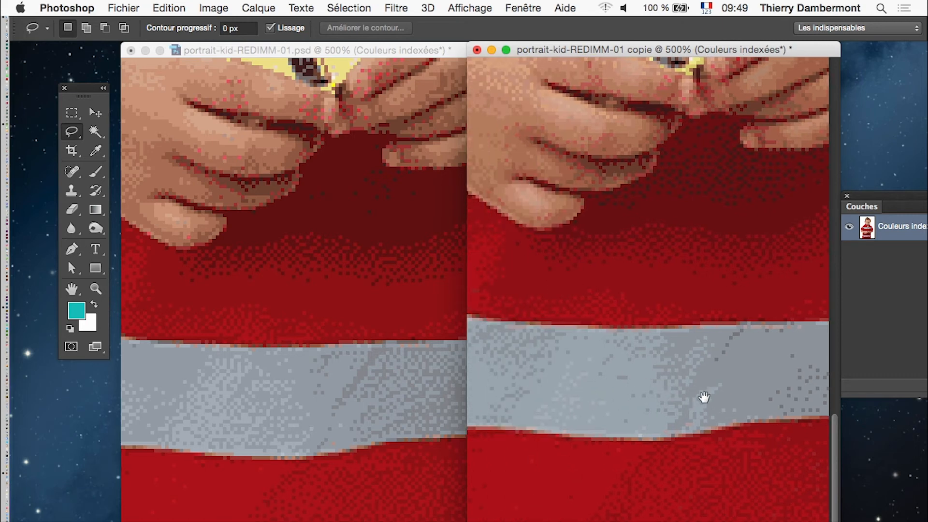
{"action": "left_click_drag", "start_coordinate": [814, 397], "coordinate": [627, 396]}
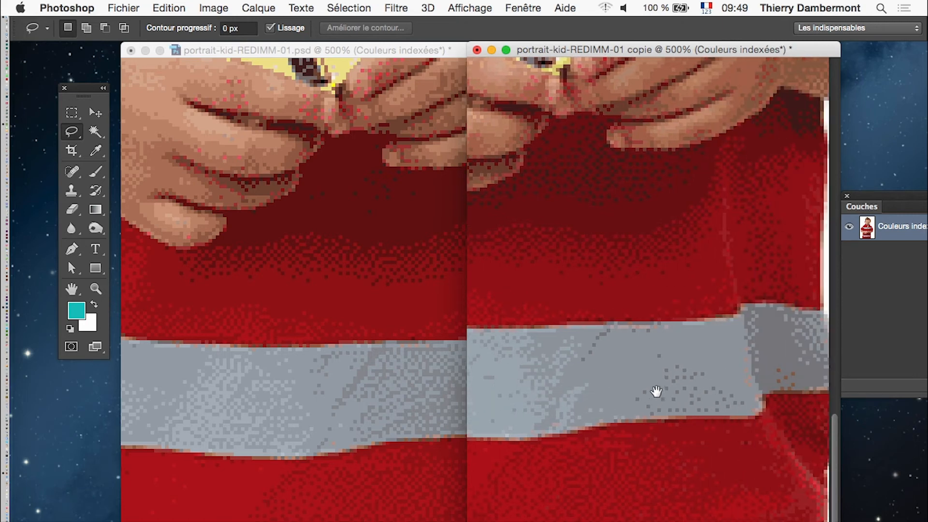
Reduce both portraits to 66.7 % and compare their overall appearance.
{"action": "left_click", "coordinate": [657, 388], "text": "alt"}
{"action": "left_click", "coordinate": [656, 389], "text": "alt"}
{"action": "left_click", "coordinate": [657, 388], "text": "alt"}
{"action": "left_click", "coordinate": [656, 388], "text": "alt"}
{"action": "left_click", "coordinate": [656, 389], "text": "alt"}
{"action": "left_click", "coordinate": [351, 390], "text": "alt"}
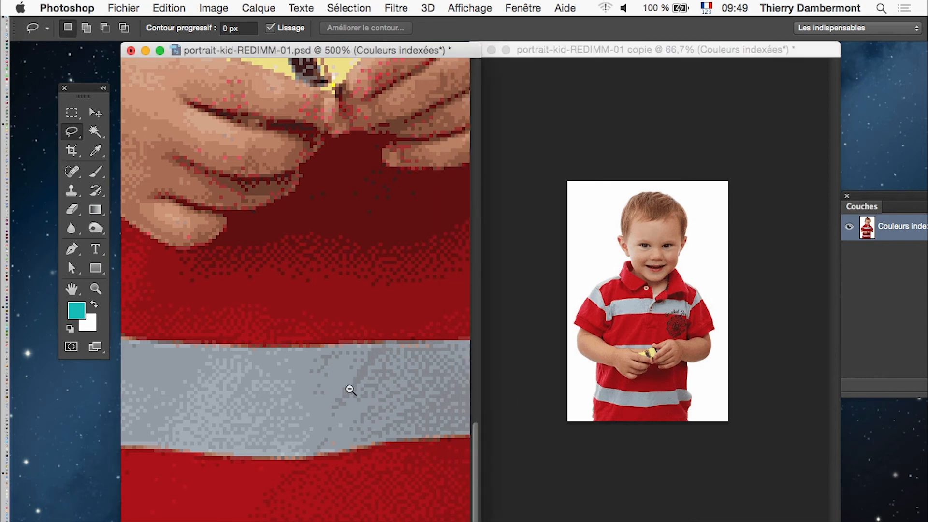
{"action": "left_click", "coordinate": [334, 354], "text": "alt"}
{"action": "left_click", "coordinate": [334, 354], "text": "alt"}
{"action": "left_click", "coordinate": [334, 354], "text": "alt"}
{"action": "left_click", "coordinate": [333, 353], "text": "alt"}
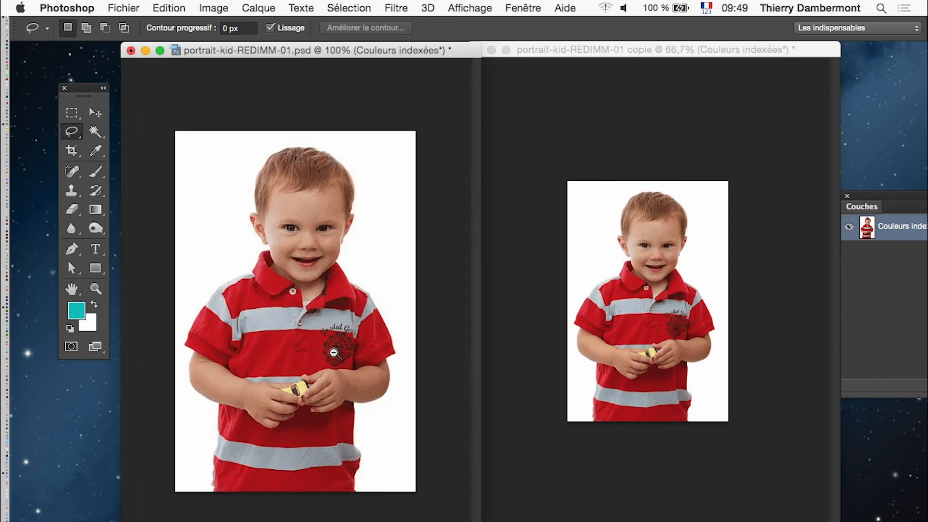
{"action": "left_click", "coordinate": [333, 353], "text": "alt"}
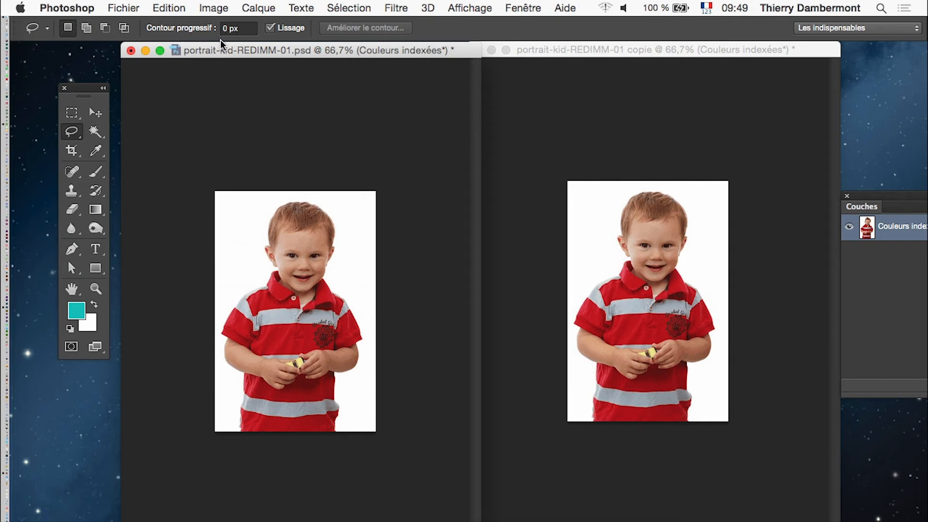
Display the original portrait's colour table, take a screenshot of it and close it without changes.
{"action": "left_click_drag", "start_coordinate": [404, 49], "coordinate": [388, 44]}
{"action": "left_click", "coordinate": [213, 7]}
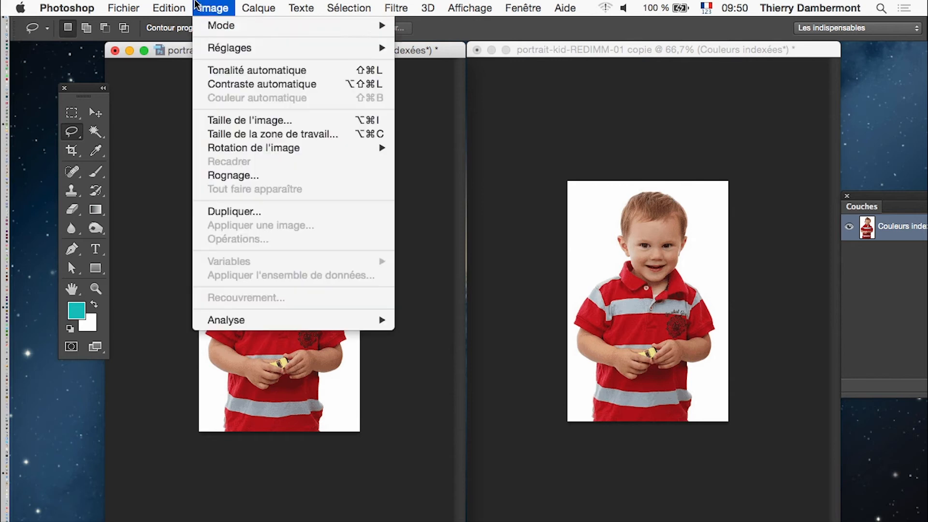
{"action": "mouse_move", "coordinate": [214, 26]}
{"action": "left_click", "coordinate": [469, 198]}
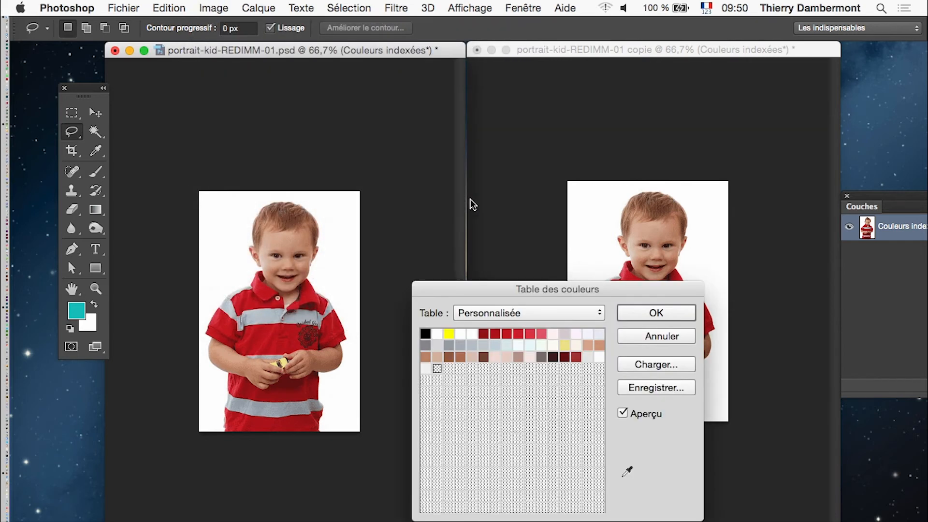
{"action": "left_click_drag", "start_coordinate": [507, 289], "coordinate": [233, 84]}
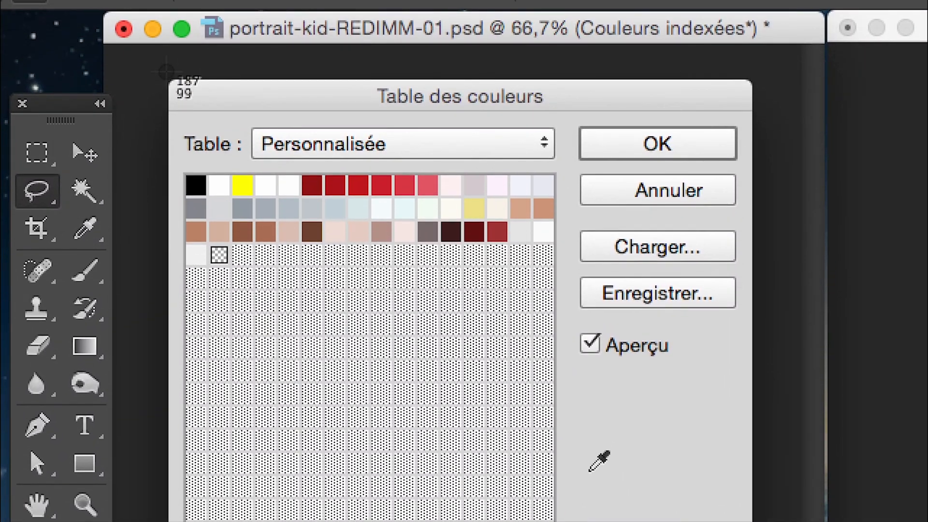
{"action": "left_click_drag", "start_coordinate": [169, 74], "coordinate": [377, 244]}
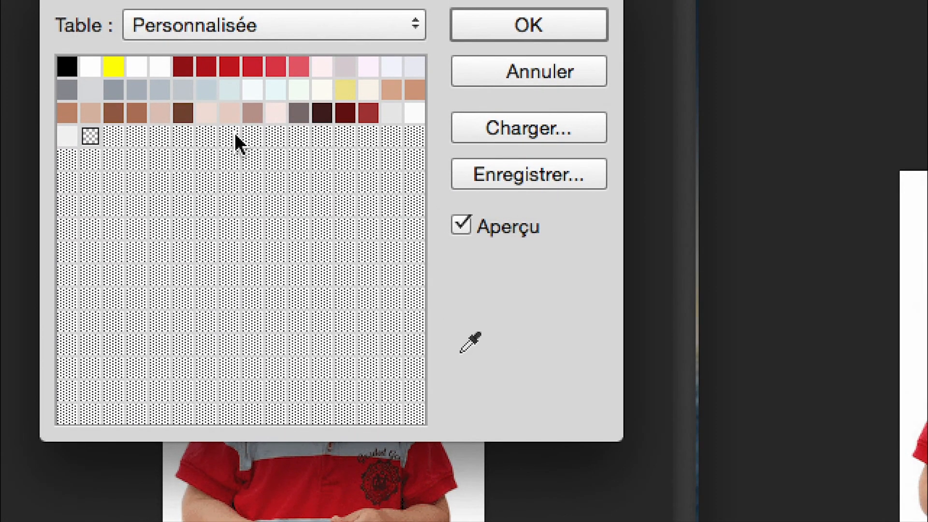
{"action": "key", "text": "alt"}
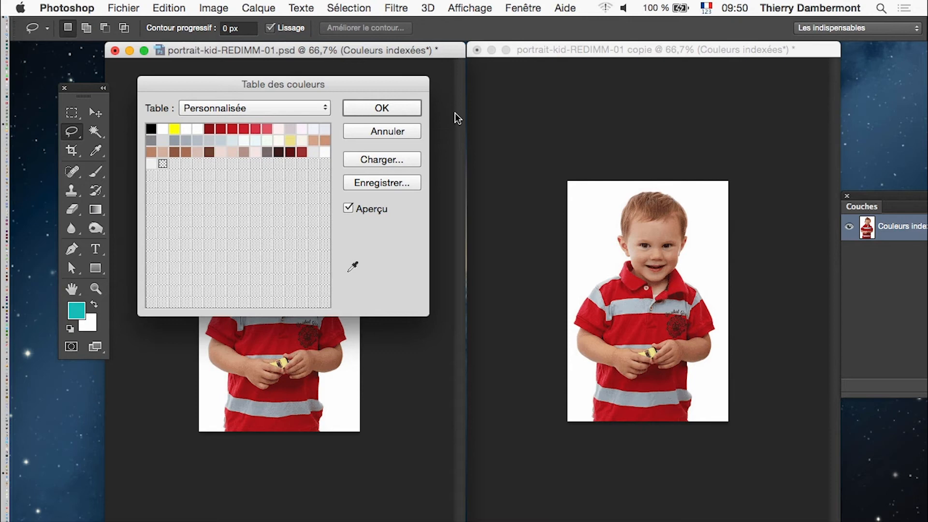
{"action": "left_click", "coordinate": [401, 131]}
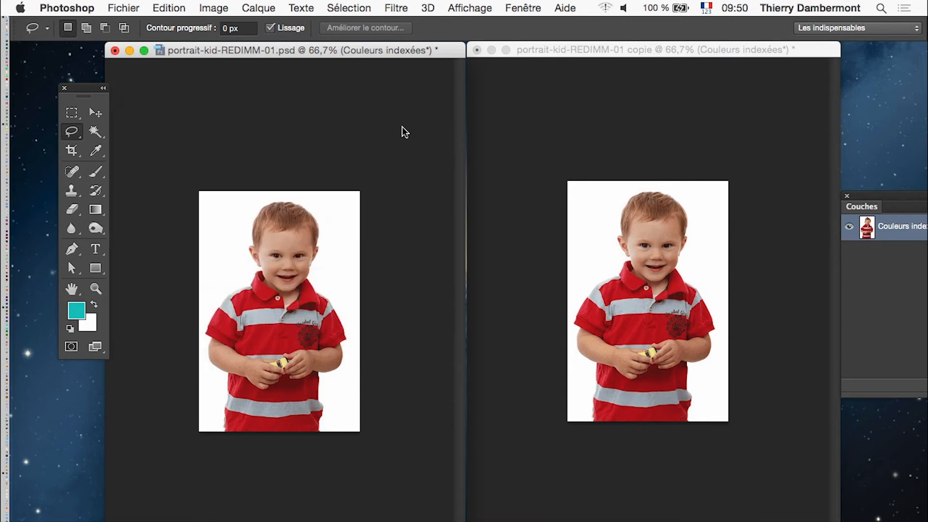
Display the copy's colour table, take a screenshot of the whole dialog and close it without changes.
{"action": "left_click", "coordinate": [624, 56]}
{"action": "left_click", "coordinate": [213, 8]}
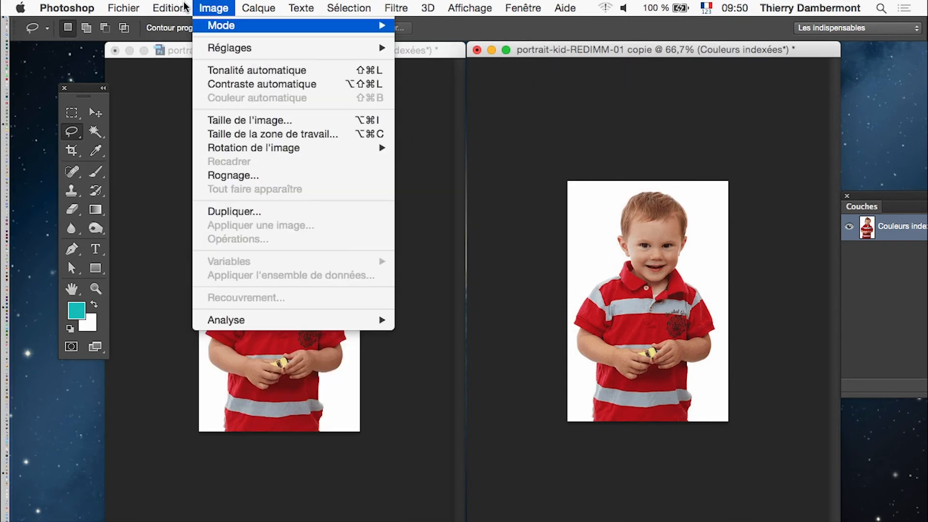
{"action": "mouse_move", "coordinate": [213, 25]}
{"action": "left_click", "coordinate": [472, 198]}
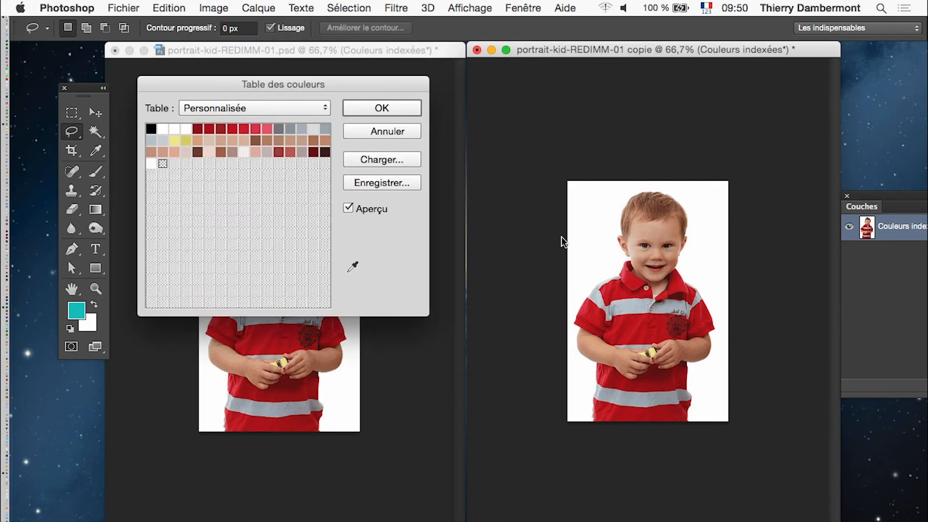
{"action": "key", "text": "super+shift+4"}
{"action": "left_click_drag", "start_coordinate": [136, 75], "coordinate": [430, 316]}
{"action": "key", "text": "super+Tab"}
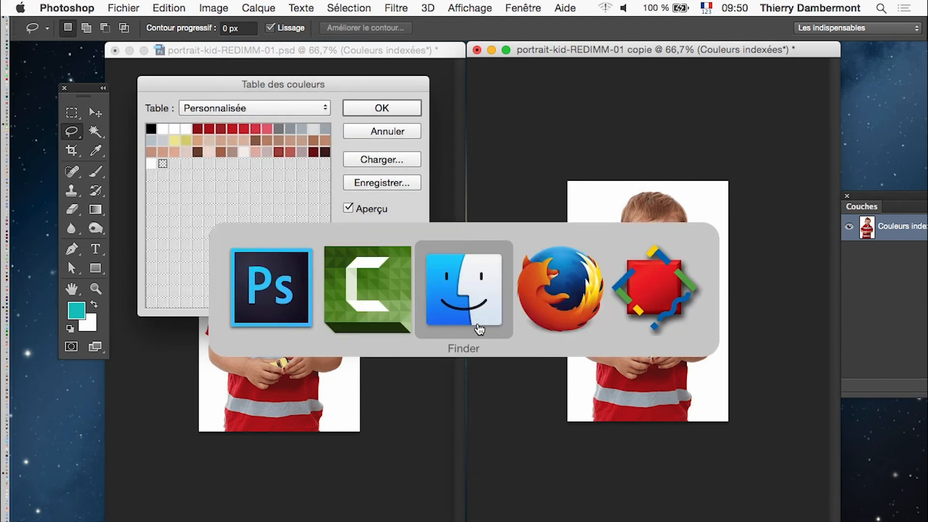
{"action": "left_click", "coordinate": [379, 131]}
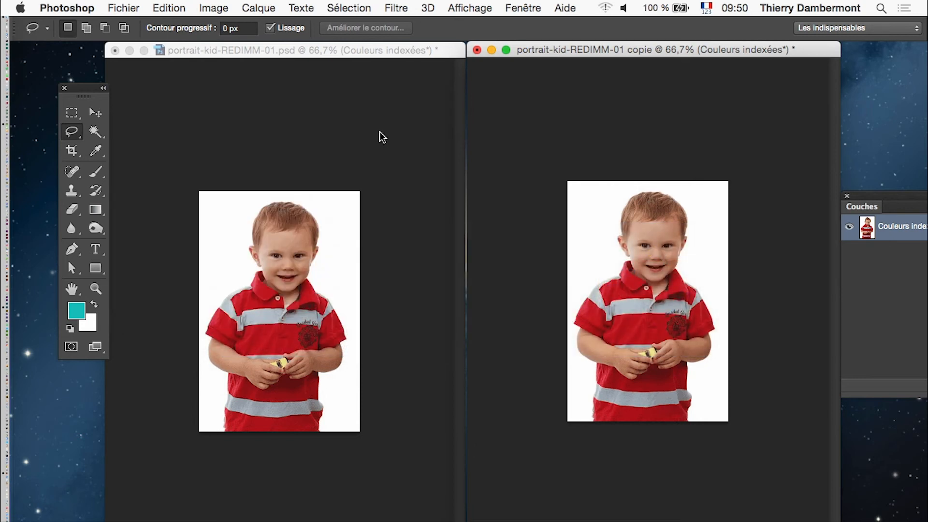
Switch to Preview and compare the two captured colour tables, placing their windows one above the other.
{"action": "key", "text": "super+Tab"}
{"action": "left_click", "coordinate": [101, 7]}
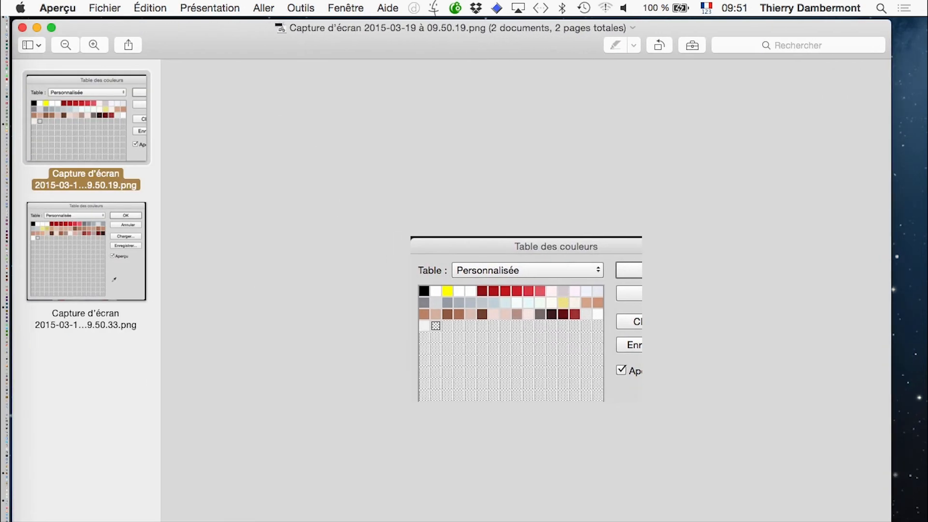
{"action": "left_click", "coordinate": [141, 230]}
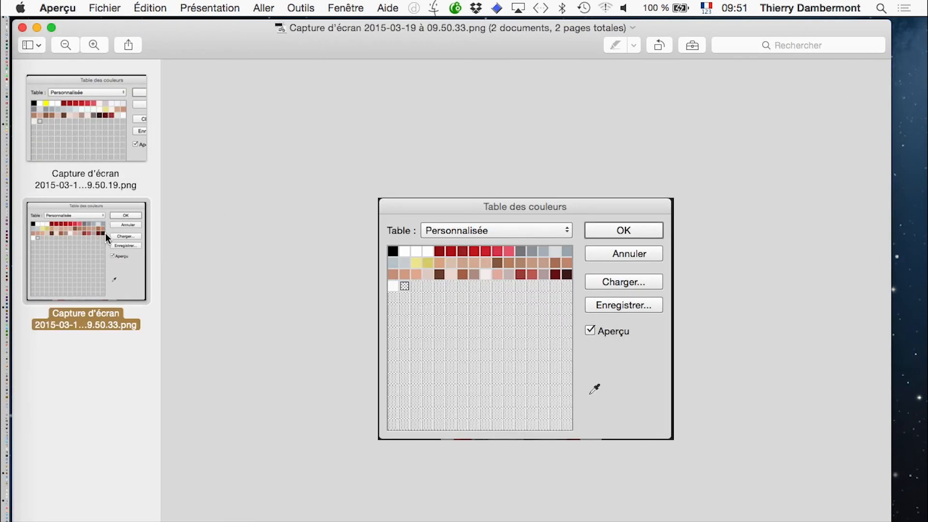
{"action": "left_click", "coordinate": [105, 143]}
{"action": "left_click", "coordinate": [97, 223]}
{"action": "left_click", "coordinate": [118, 134]}
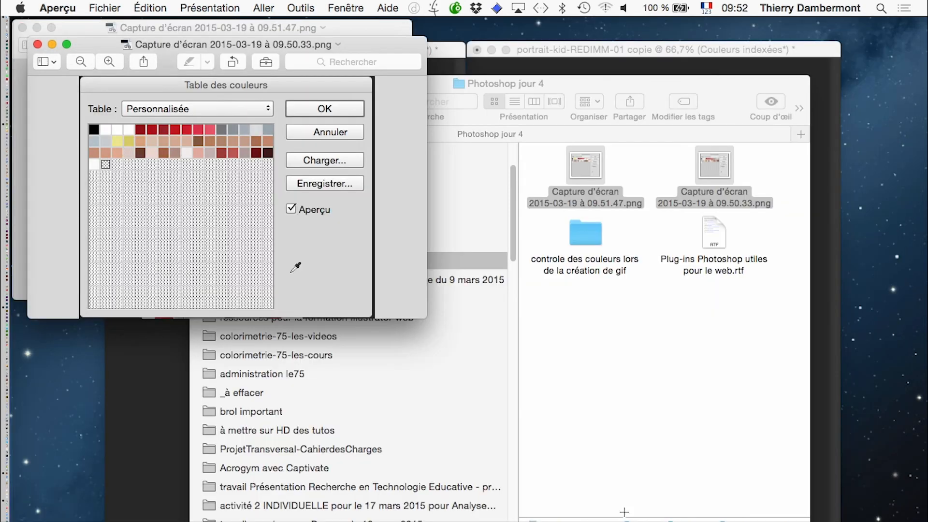
{"action": "left_click_drag", "start_coordinate": [331, 49], "coordinate": [719, 36]}
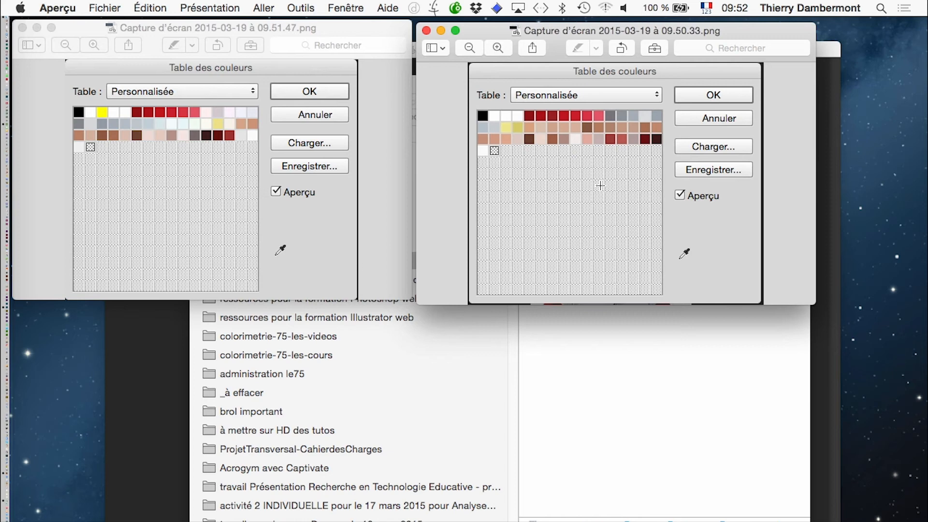
{"action": "left_click_drag", "start_coordinate": [340, 41], "coordinate": [718, 178]}
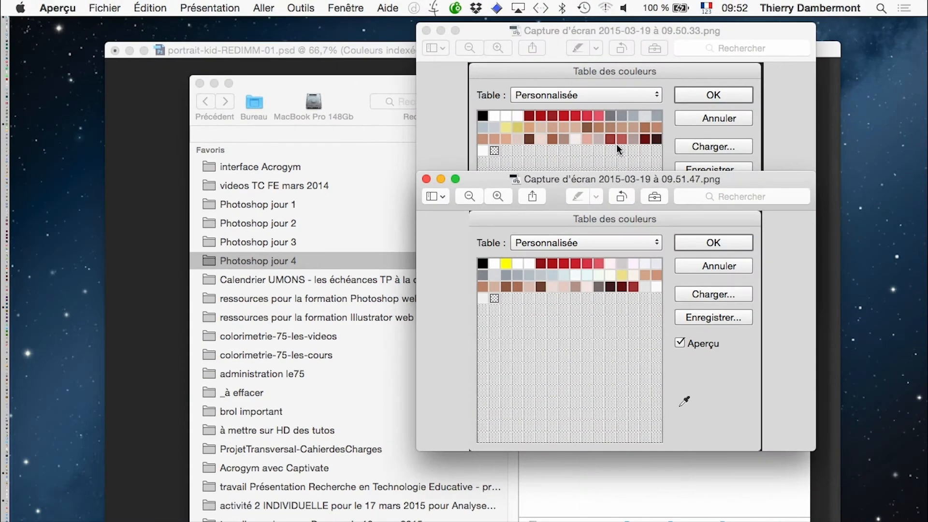
Close both colour table captures in Preview and return to the portraits in Photoshop.
{"action": "key", "text": "super+Tab"}
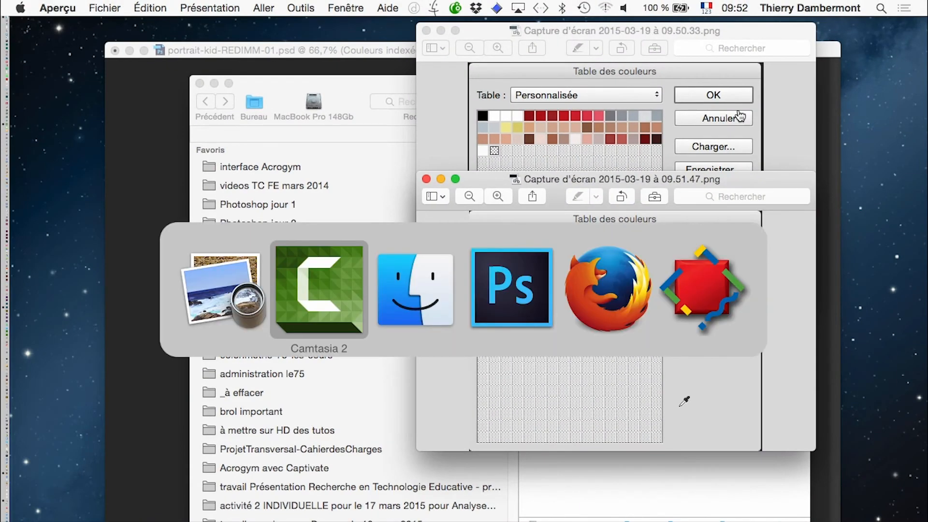
{"action": "key", "text": "super+Tab"}
{"action": "key", "text": "super+Tab"}
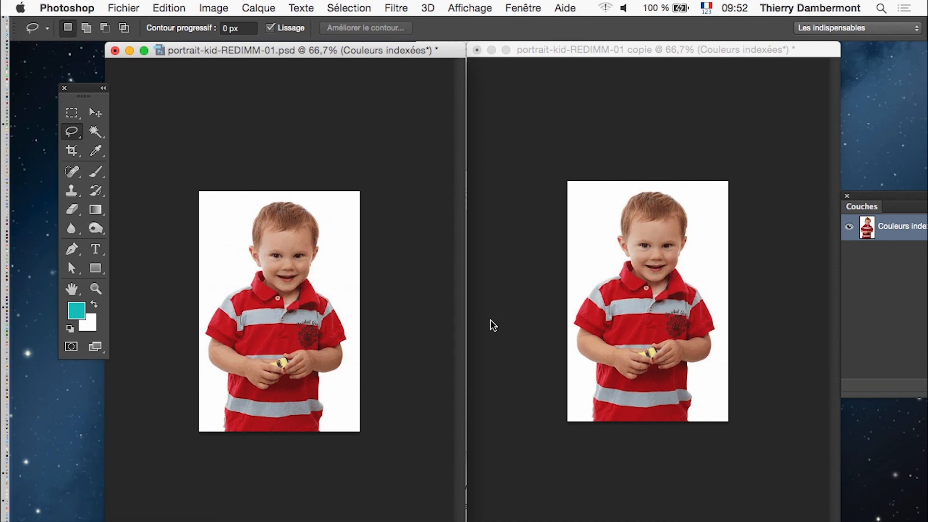
{"action": "key", "text": "super+Tab"}
{"action": "left_click", "coordinate": [426, 179]}
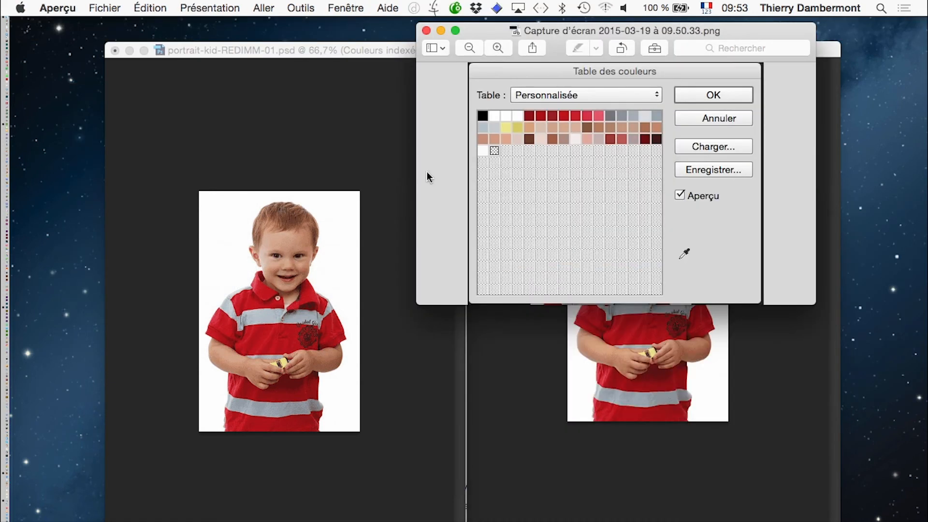
{"action": "left_click", "coordinate": [426, 30]}
{"action": "left_click", "coordinate": [422, 48]}
{"action": "left_click_drag", "start_coordinate": [402, 52], "coordinate": [401, 47]}
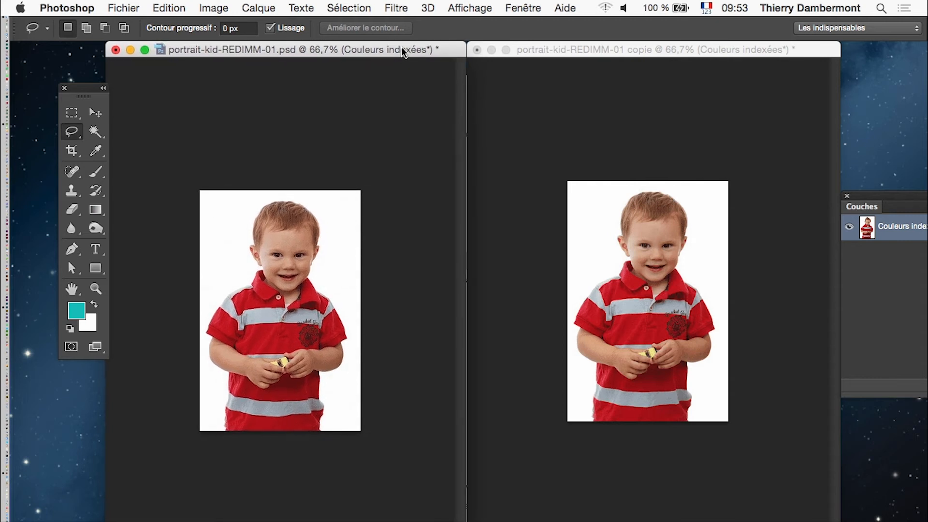
Open the portrait copy in Save for Web, review the GIF colour count choices and close the dialog without saving.
{"action": "left_click", "coordinate": [556, 67]}
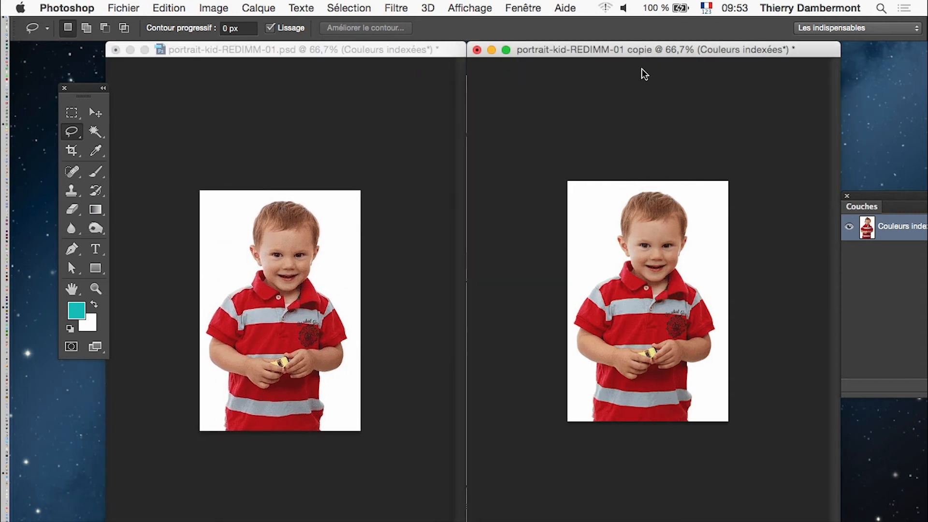
{"action": "left_click", "coordinate": [124, 7]}
{"action": "left_click", "coordinate": [145, 235]}
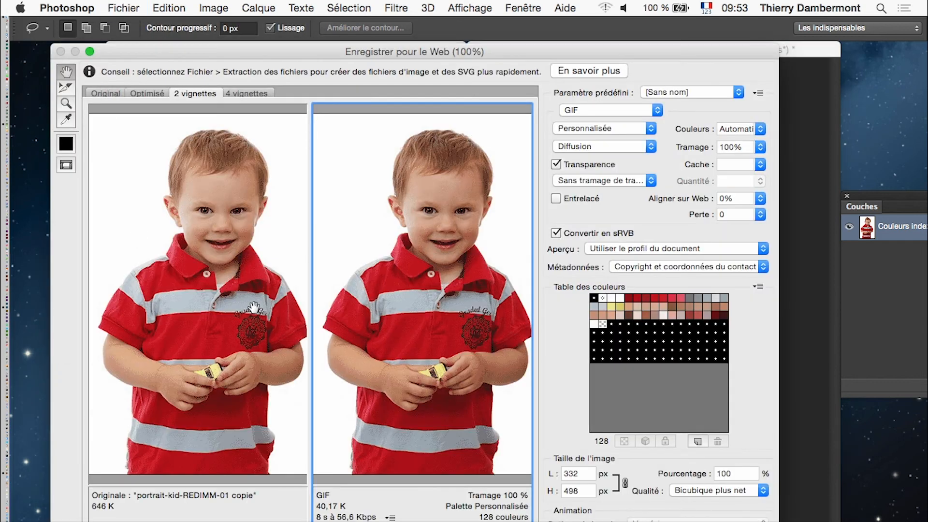
{"action": "left_click", "coordinate": [759, 129]}
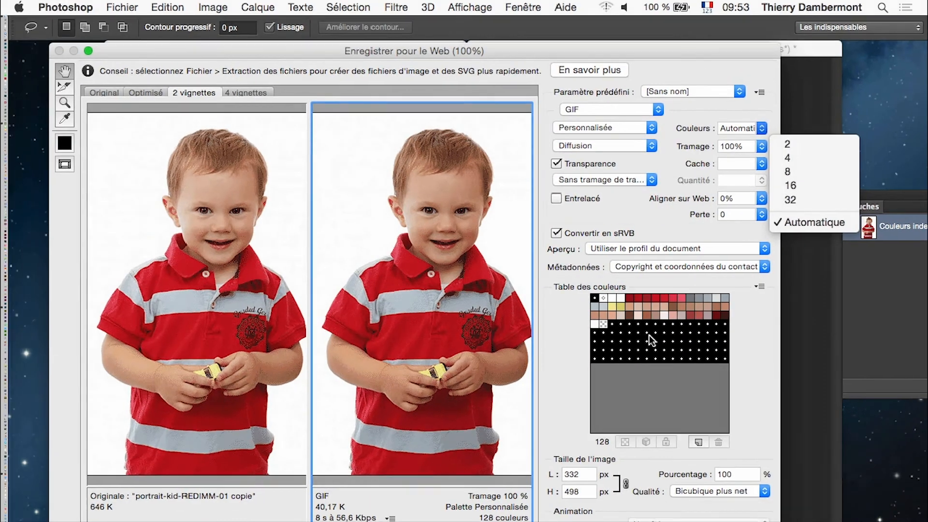
{"action": "left_click", "coordinate": [672, 376]}
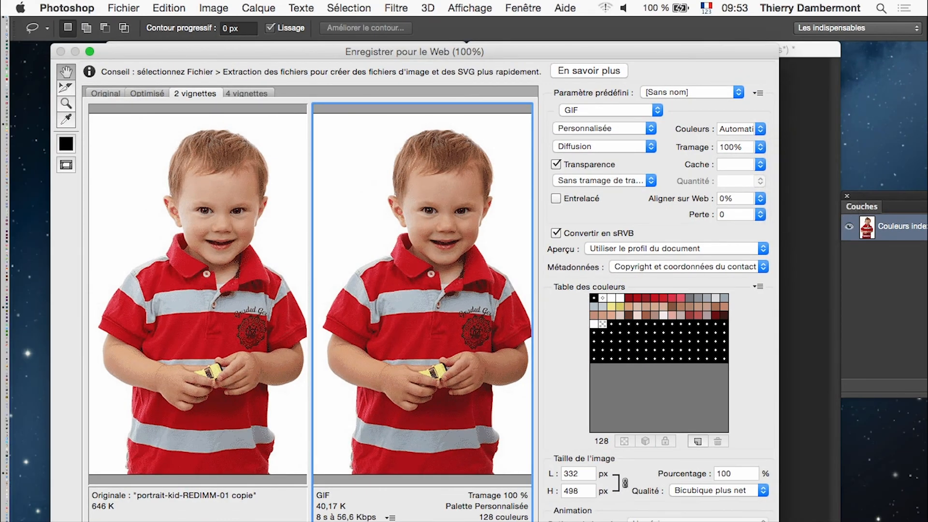
{"action": "key", "text": "Escape"}
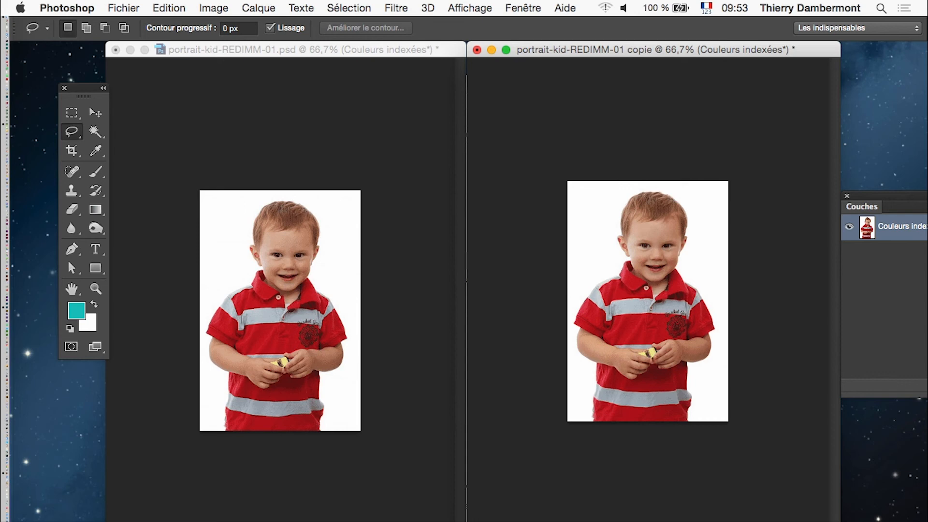
Return to the copy's window and slightly reposition and widen it beside the original portrait.
{"action": "key", "text": "super+Tab"}
{"action": "left_click", "coordinate": [214, 83]}
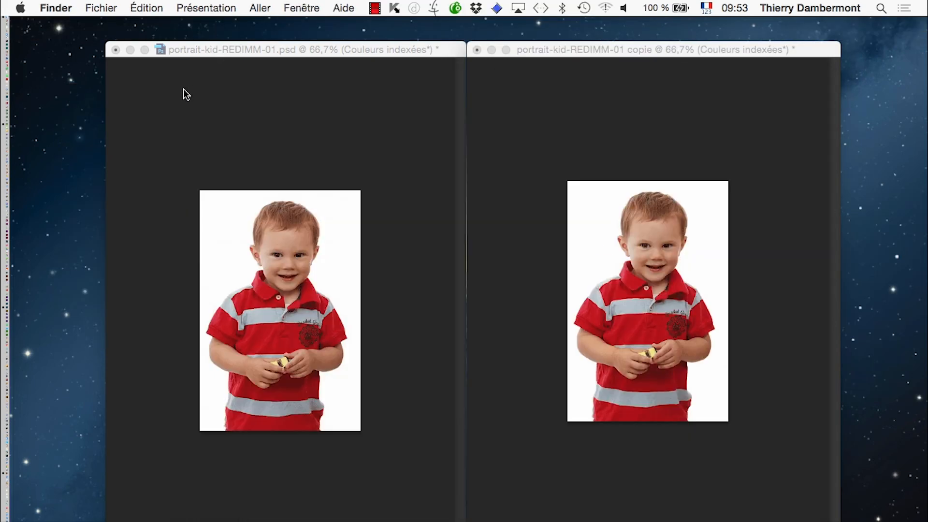
{"action": "left_click", "coordinate": [223, 114]}
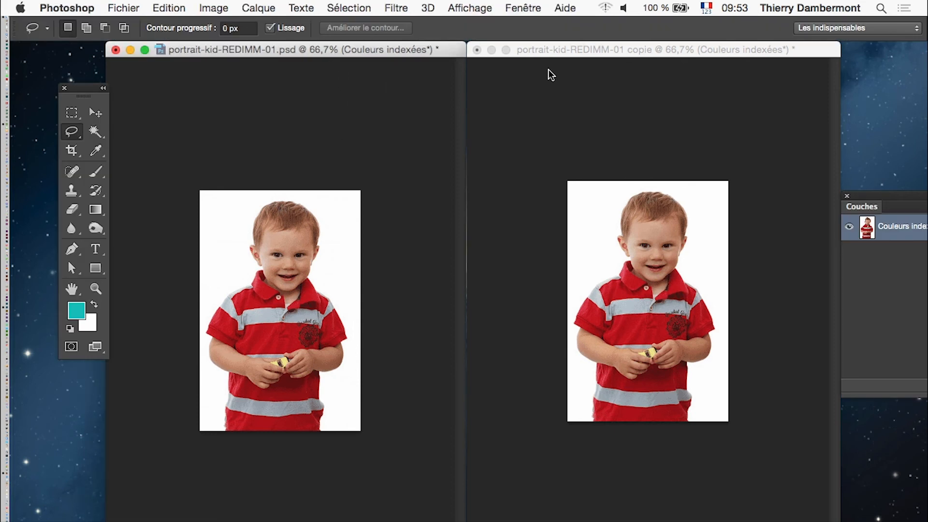
{"action": "left_click", "coordinate": [573, 50]}
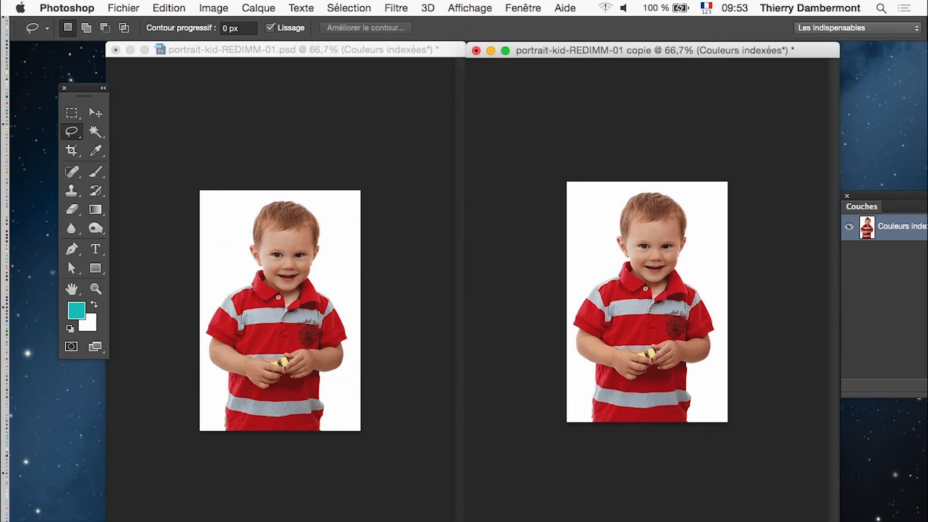
{"action": "left_click_drag", "start_coordinate": [839, 521], "coordinate": [845, 521]}
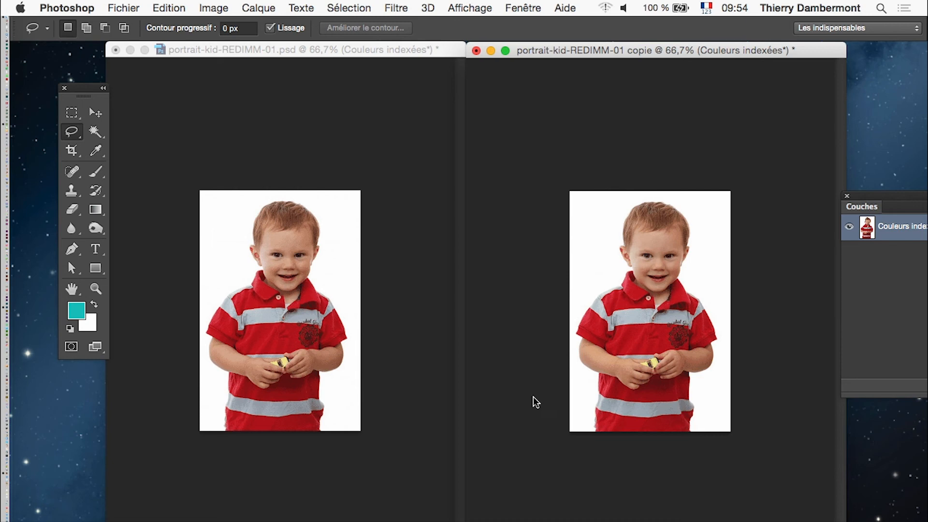
Zoom the two portraits separately to inspect the original's shirt and hands, and bring both to 100 %.
{"action": "scroll", "coordinate": [724, 292], "scroll_direction": "up", "scroll_amount": 8}
{"action": "scroll", "coordinate": [710, 291], "scroll_direction": "down", "scroll_amount": 7}
{"action": "scroll", "coordinate": [710, 291], "scroll_direction": "down", "scroll_amount": 4}
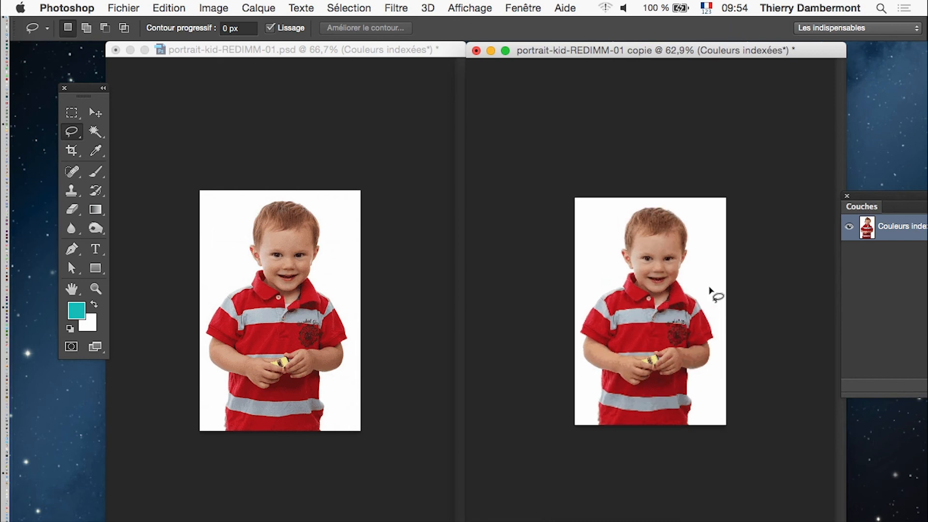
{"action": "scroll", "coordinate": [323, 292], "scroll_direction": "up", "scroll_amount": 1}
{"action": "scroll", "coordinate": [239, 295], "scroll_direction": "up", "scroll_amount": 4}
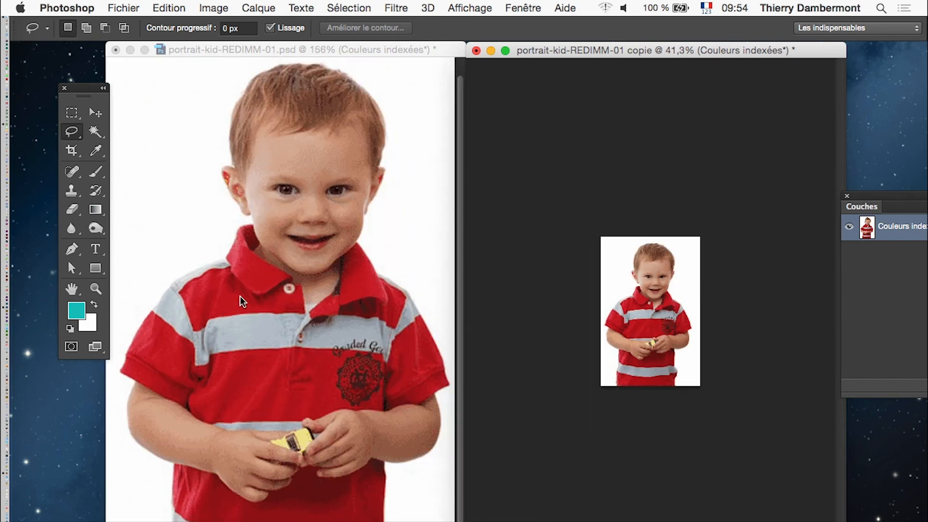
{"action": "scroll", "coordinate": [239, 295], "scroll_direction": "down", "scroll_amount": 6}
{"action": "scroll", "coordinate": [238, 303], "scroll_direction": "up", "scroll_amount": 8}
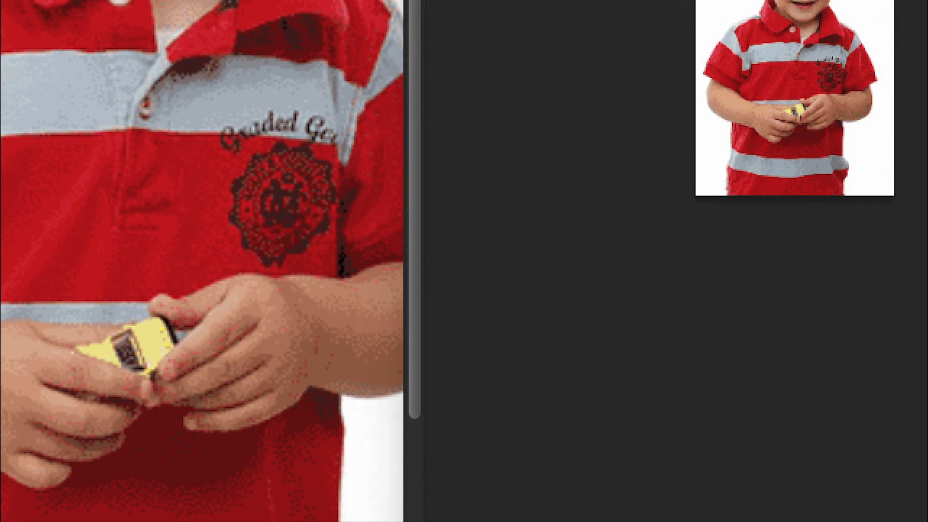
{"action": "key", "text": "ctrl+plus"}
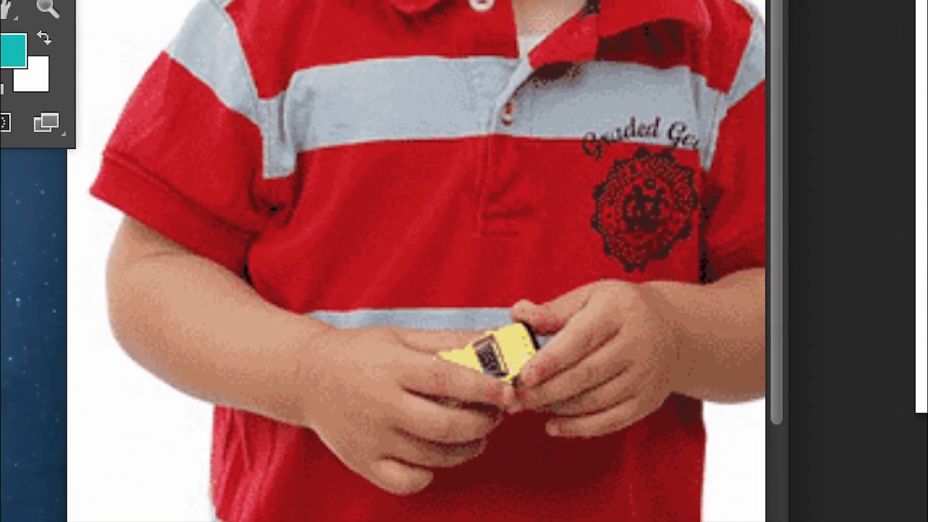
{"action": "key", "text": "super+minus"}
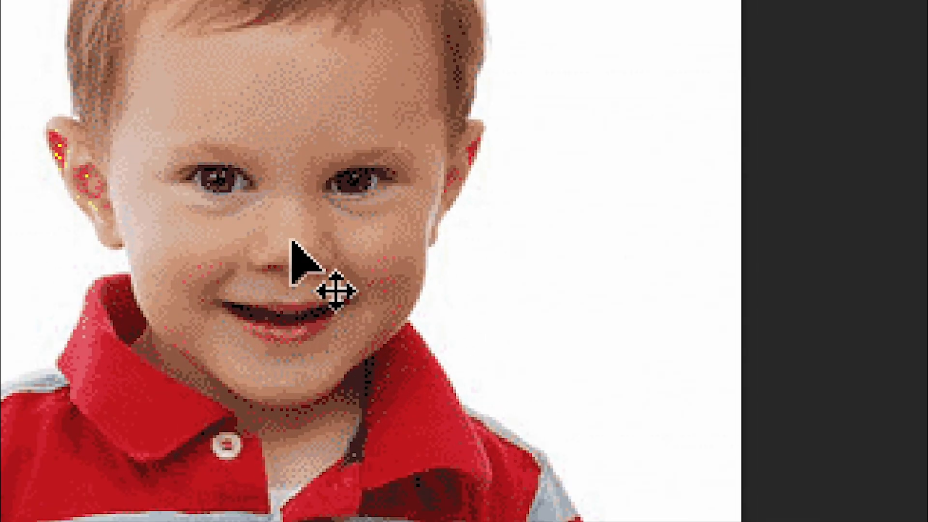
Turn on Zoom fenêtres for the Zoom tool and Défilement des fenêtres for the Hand tool.
{"action": "key", "text": "l"}
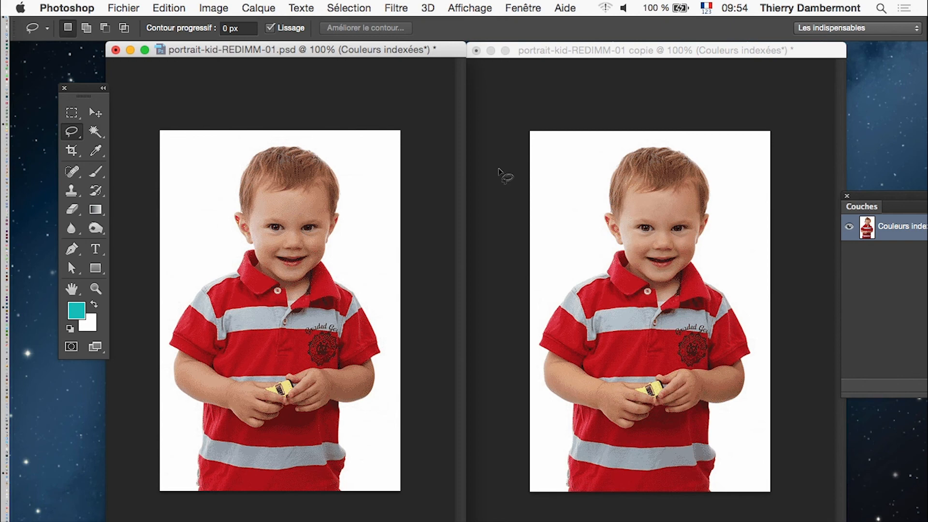
{"action": "left_click", "coordinate": [96, 289]}
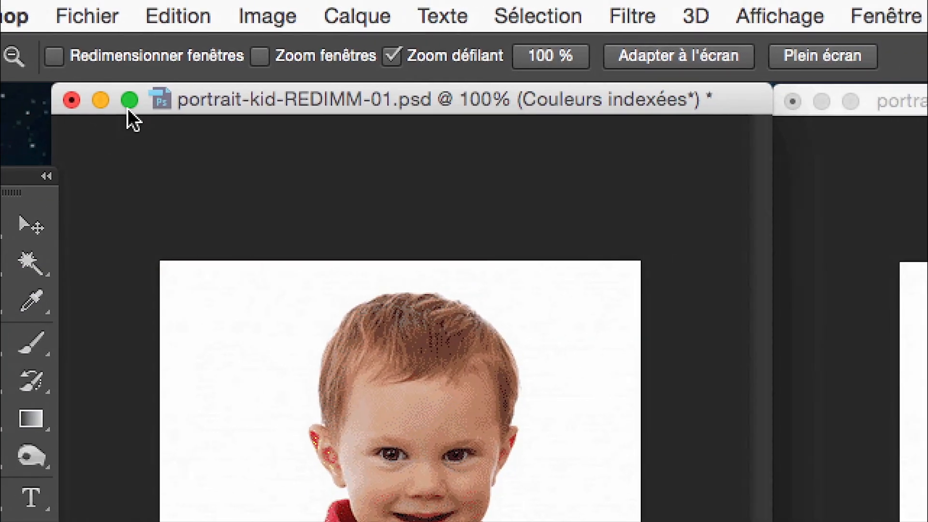
{"action": "left_click", "coordinate": [297, 59]}
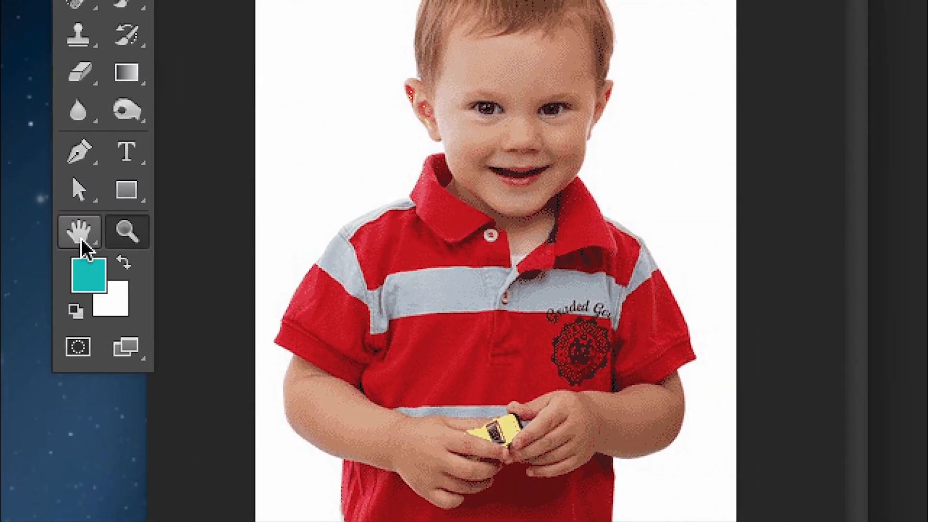
{"action": "left_click", "coordinate": [82, 240]}
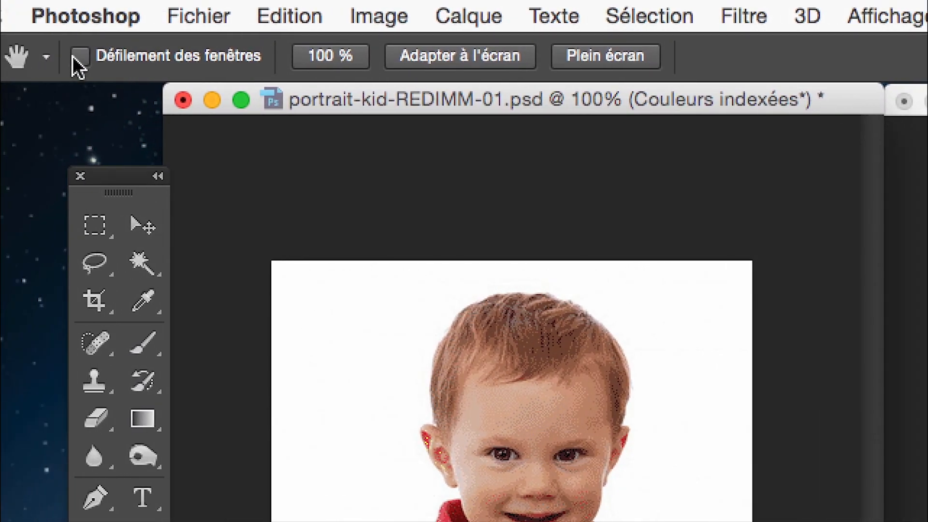
{"action": "left_click", "coordinate": [74, 57]}
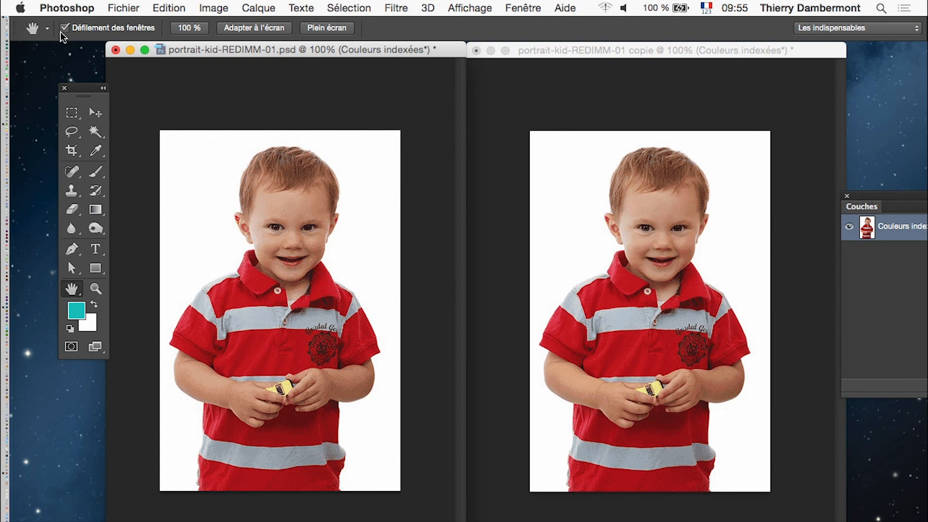
Zoom both portraits together from the copy's window to compare the dithering on the face up to 600 %, and zoom back out.
{"action": "left_click", "coordinate": [557, 65]}
{"action": "left_click", "coordinate": [667, 278], "text": "ctrl"}
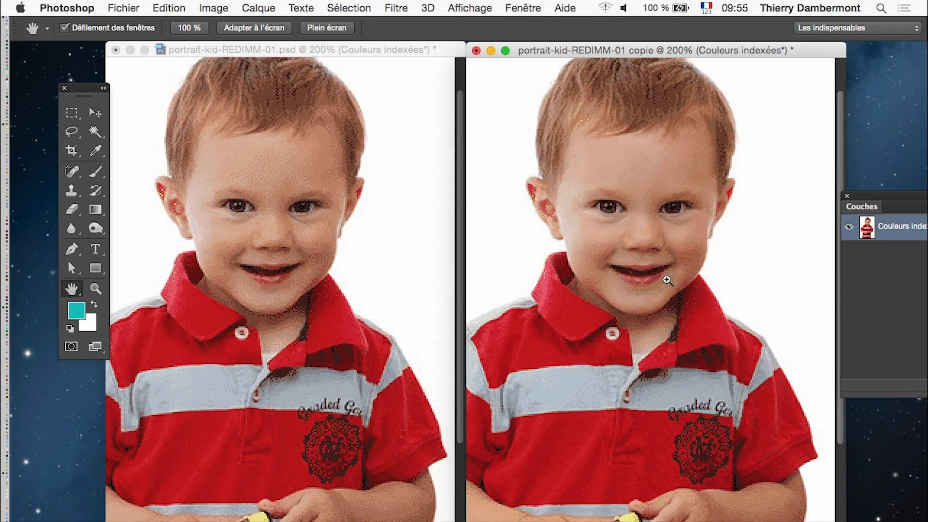
{"action": "left_click", "coordinate": [667, 279], "text": "ctrl"}
{"action": "left_click", "coordinate": [637, 276], "text": "ctrl"}
{"action": "left_click", "coordinate": [636, 277], "text": "ctrl"}
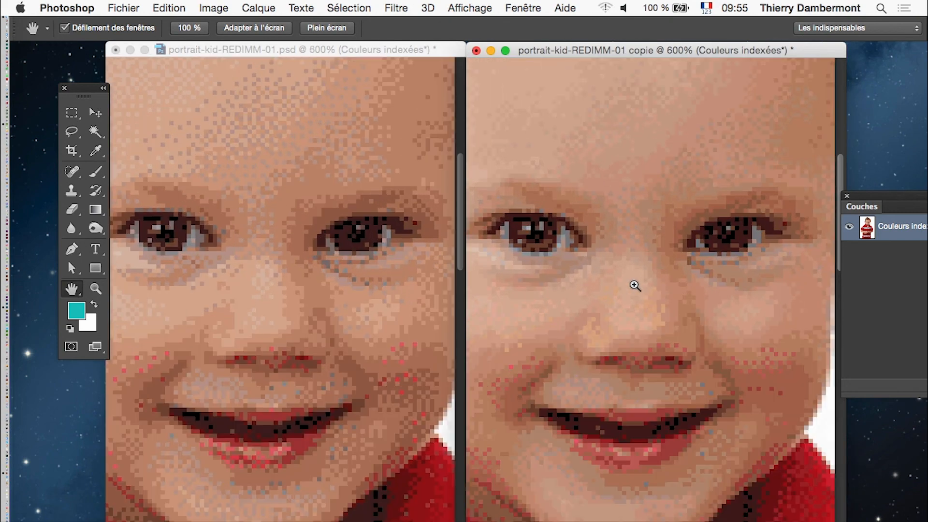
{"action": "left_click", "coordinate": [634, 285], "text": "ctrl"}
{"action": "left_click", "coordinate": [634, 286], "text": "ctrl"}
{"action": "left_click", "coordinate": [635, 286], "text": "alt"}
{"action": "left_click", "coordinate": [633, 325], "text": "alt"}
{"action": "left_click", "coordinate": [633, 325], "text": "alt"}
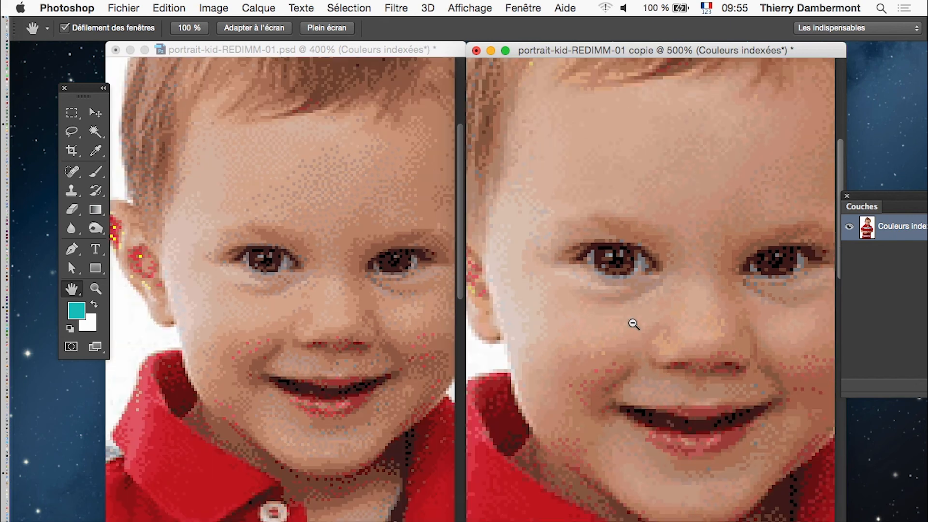
{"action": "left_click", "coordinate": [634, 324], "text": "alt"}
{"action": "left_click", "coordinate": [633, 324], "text": "alt"}
{"action": "left_click", "coordinate": [633, 324], "text": "alt"}
{"action": "left_click", "coordinate": [633, 323], "text": "alt"}
{"action": "left_click", "coordinate": [633, 323], "text": "alt"}
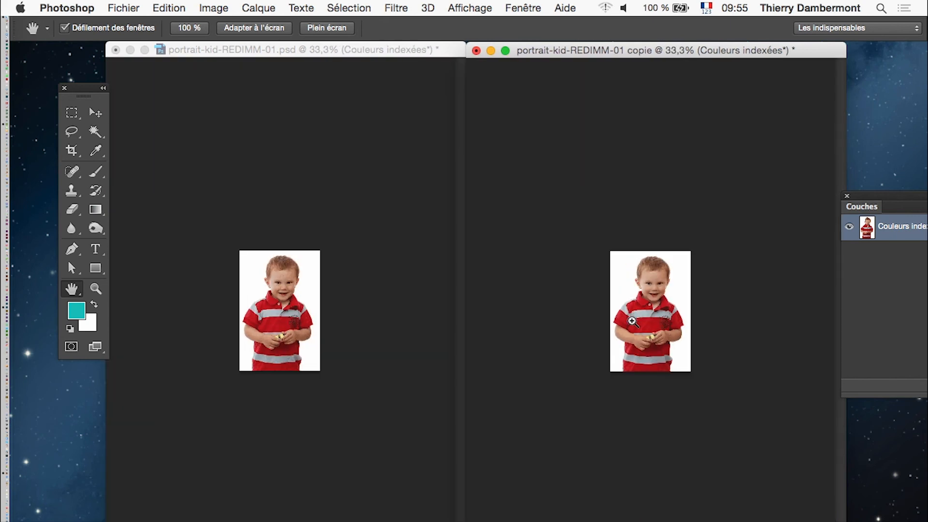
Zoom both portraits together from the original's window, out to 25 % and into the shirt's upper stripe at 400 %.
{"action": "left_click", "coordinate": [267, 319], "text": "alt"}
{"action": "left_click", "coordinate": [267, 319], "text": "alt"}
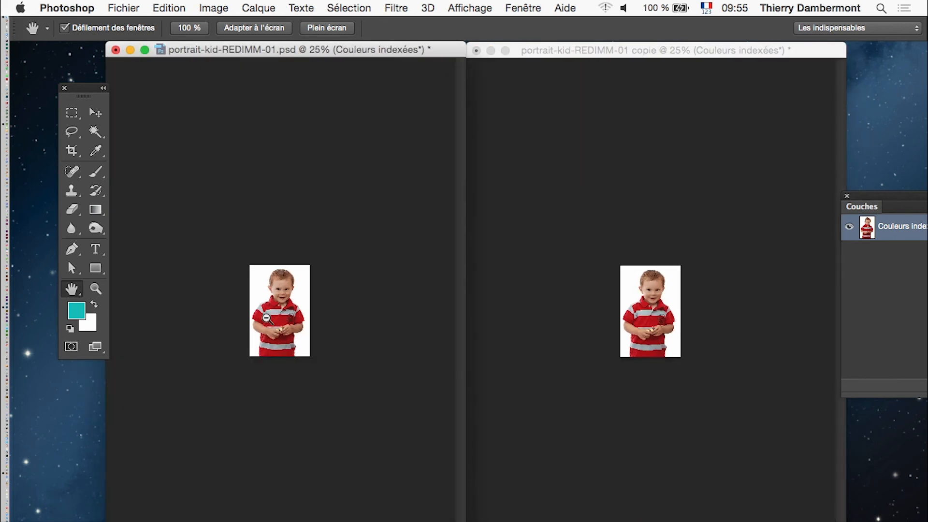
{"action": "left_click", "coordinate": [267, 319], "text": "alt"}
{"action": "left_click_drag", "start_coordinate": [267, 318], "coordinate": [269, 315]}
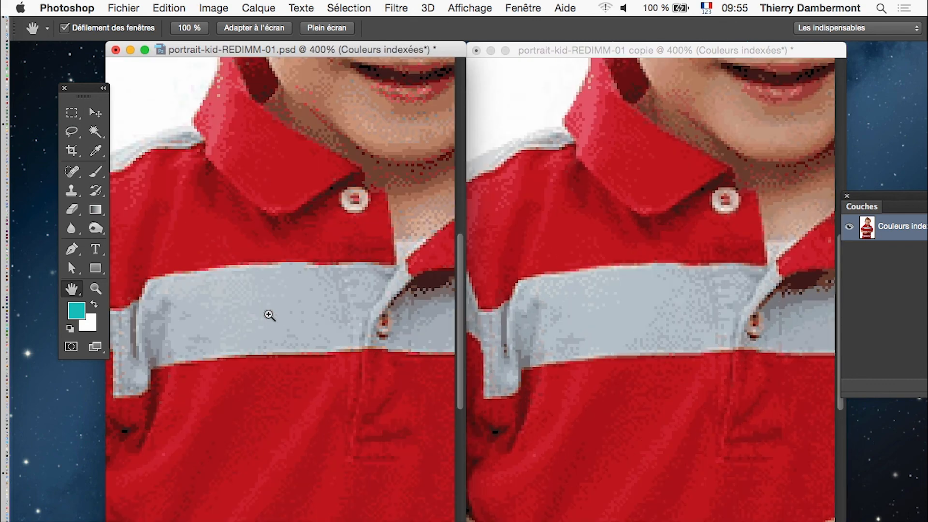
Pan both portraits together at 400 % from either window to compare the face, collar and shirt emblem.
{"action": "left_click_drag", "start_coordinate": [420, 205], "coordinate": [398, 217]}
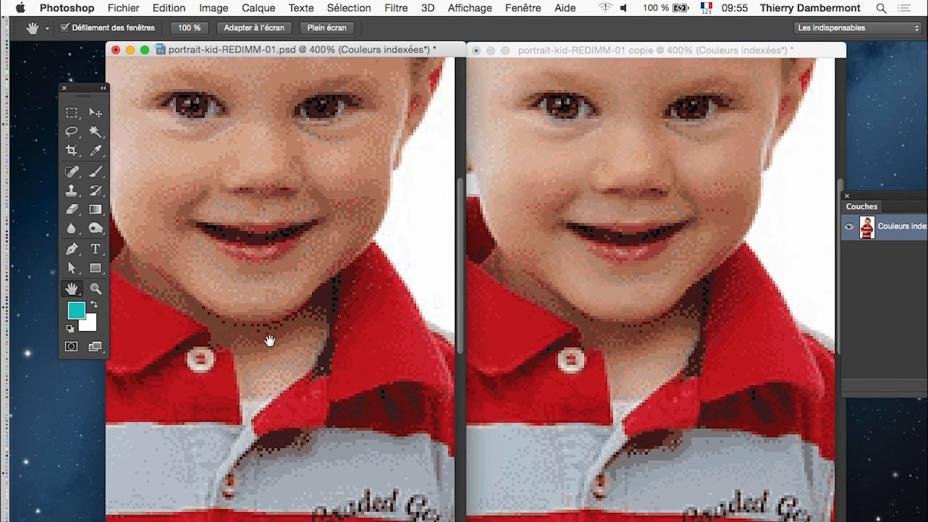
{"action": "left_click_drag", "start_coordinate": [269, 339], "coordinate": [276, 353]}
{"action": "left_click_drag", "start_coordinate": [226, 448], "coordinate": [268, 350]}
{"action": "left_click_drag", "start_coordinate": [344, 421], "coordinate": [302, 343]}
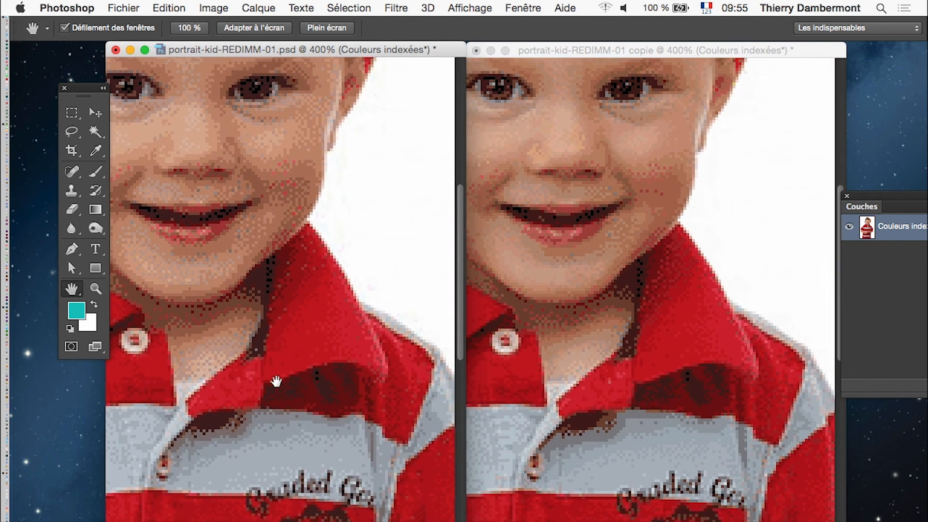
{"action": "left_click_drag", "start_coordinate": [248, 356], "coordinate": [335, 389]}
{"action": "left_click_drag", "start_coordinate": [277, 357], "coordinate": [296, 413]}
{"action": "left_click", "coordinate": [559, 425]}
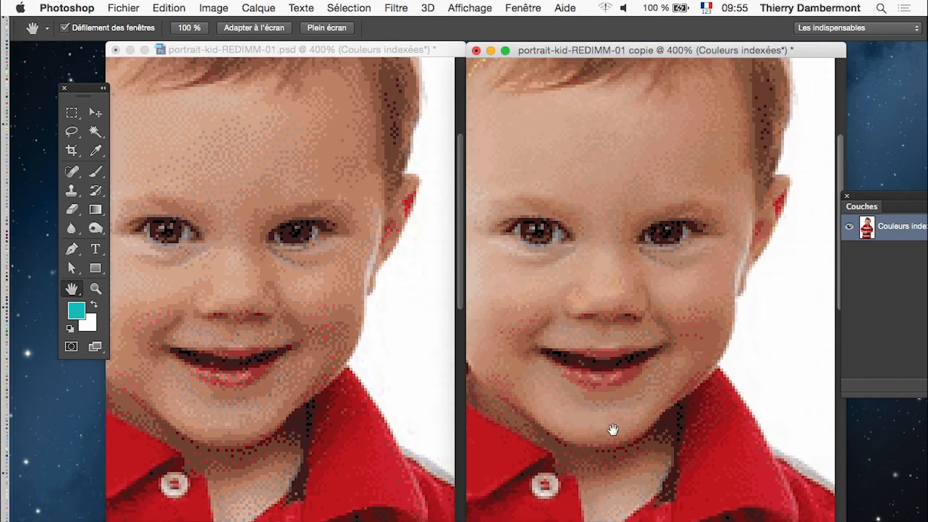
{"action": "left_click_drag", "start_coordinate": [613, 430], "coordinate": [600, 143]}
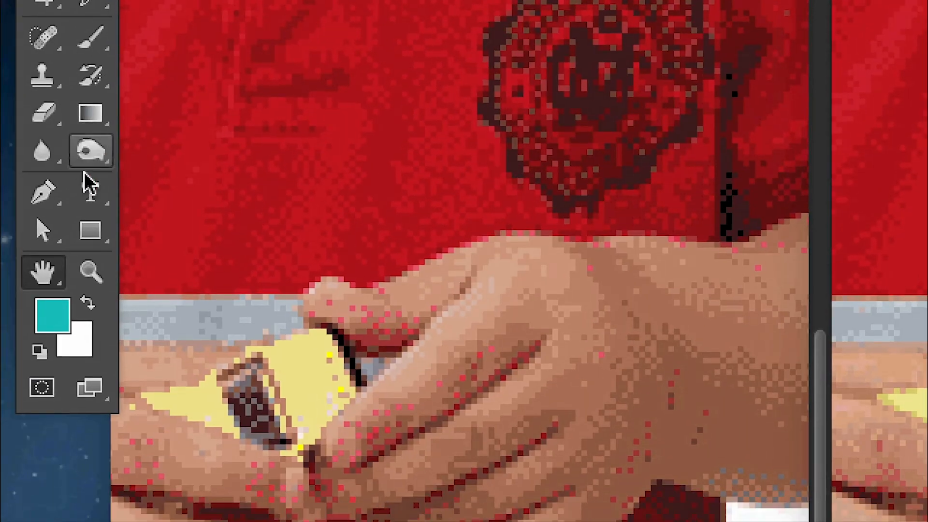
Display the Zoom tool's options and review the Zoom fenêtres setting.
{"action": "left_click", "coordinate": [87, 213]}
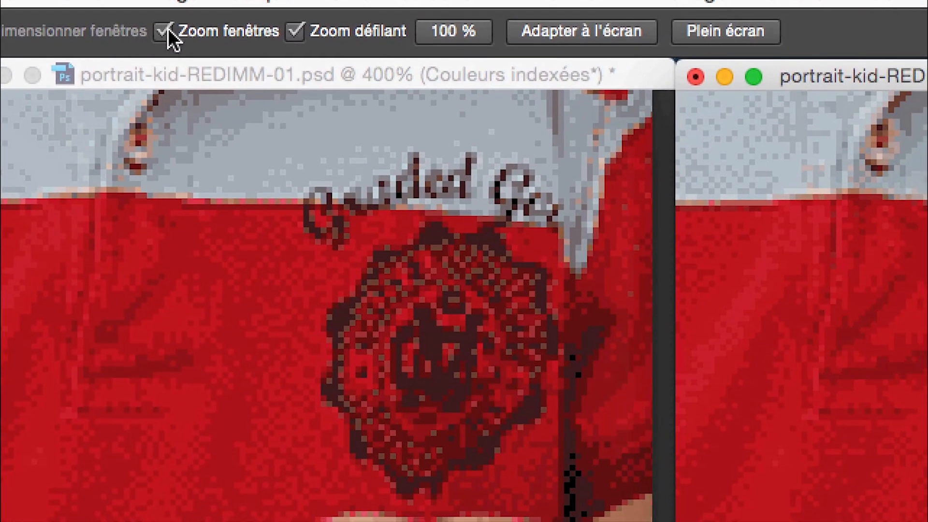
{"action": "left_click", "coordinate": [166, 30]}
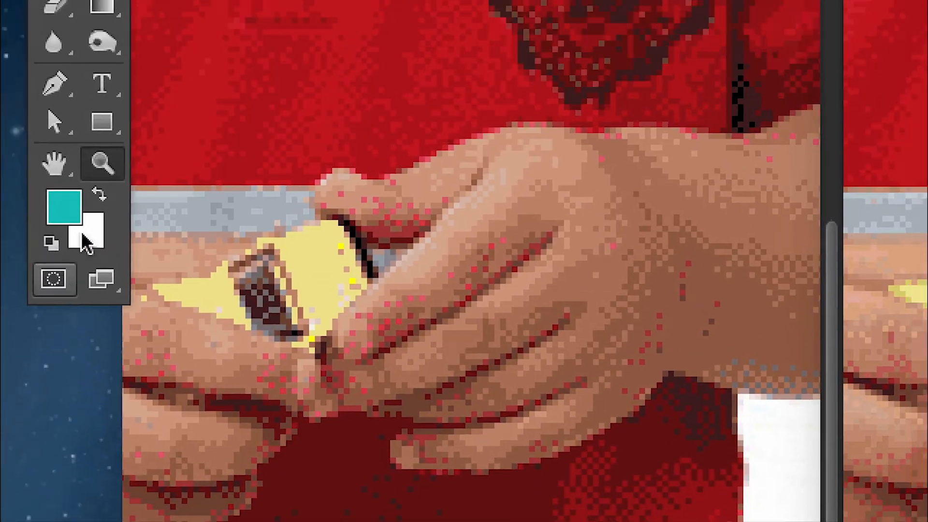